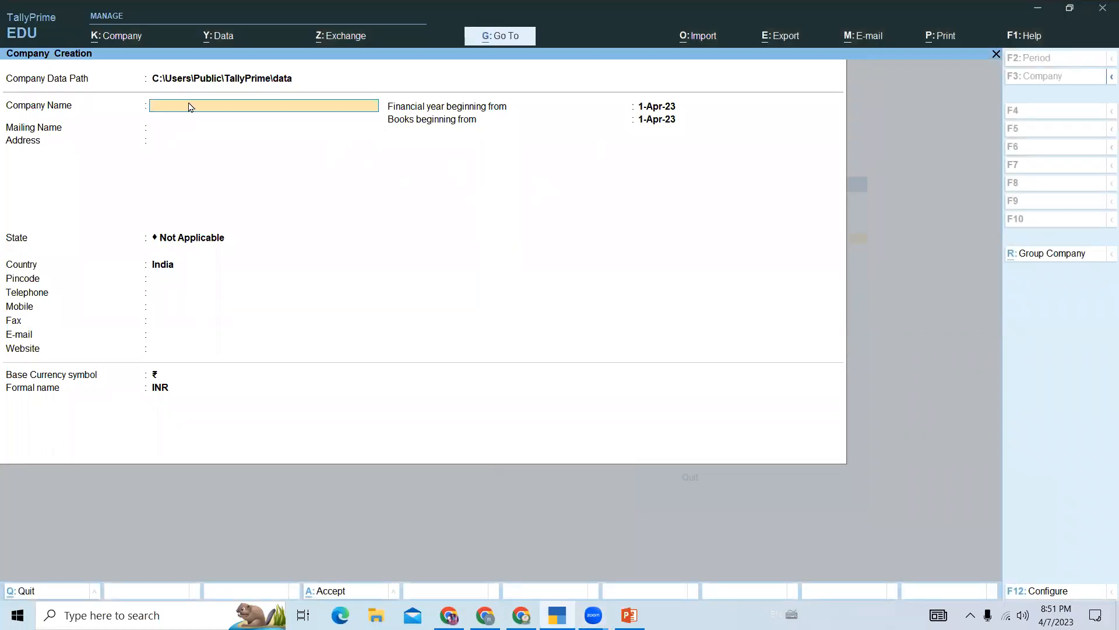
Create a company named Stock Management with Delhi as its state, keeping the default mailing name and dates.
text(Stock Management)
key(Return)
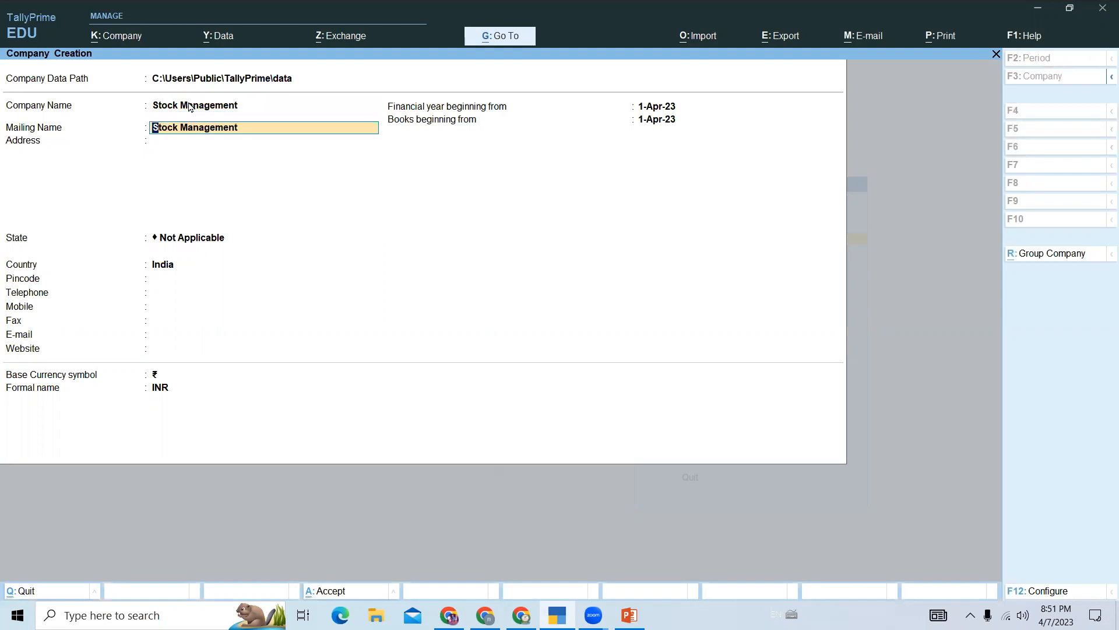
key(Return)
key(Return)
key(Return)
key(BackSpace)
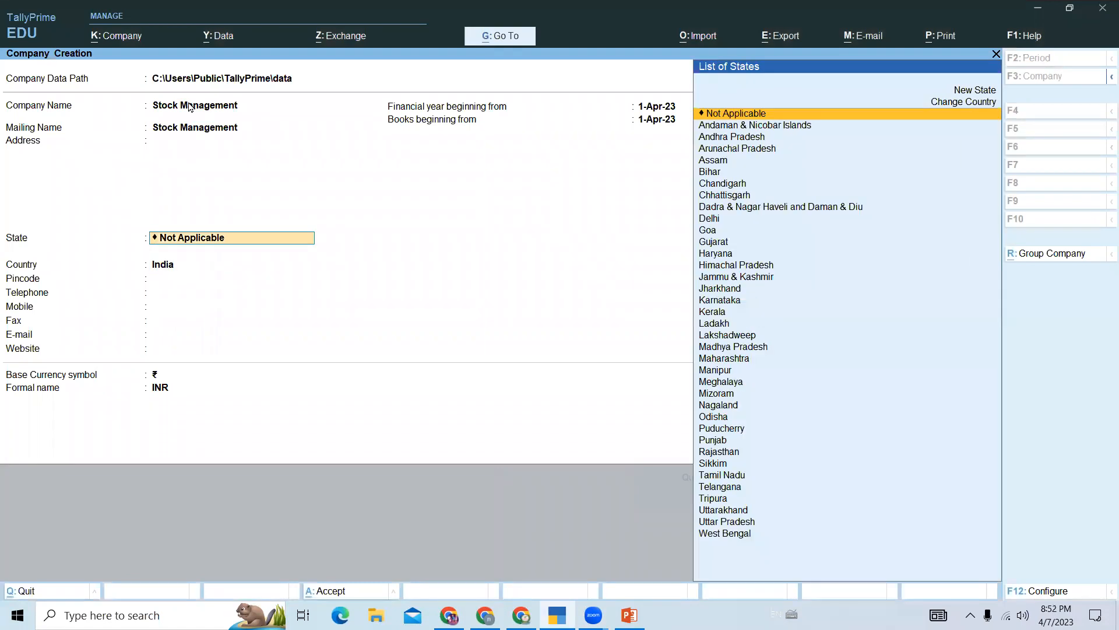
text(de)
key(Return)
key(Return)
key(ctrl+a)
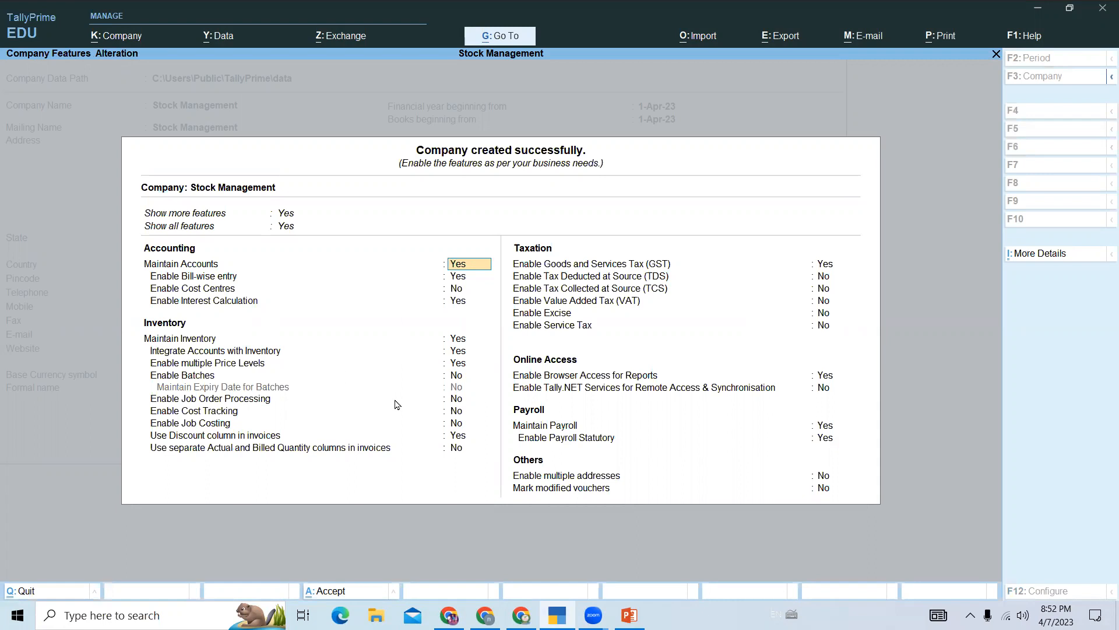
Accept the new company's features as they are, return to the Gateway of Tally and start creating a master.
key(ctrl+a)
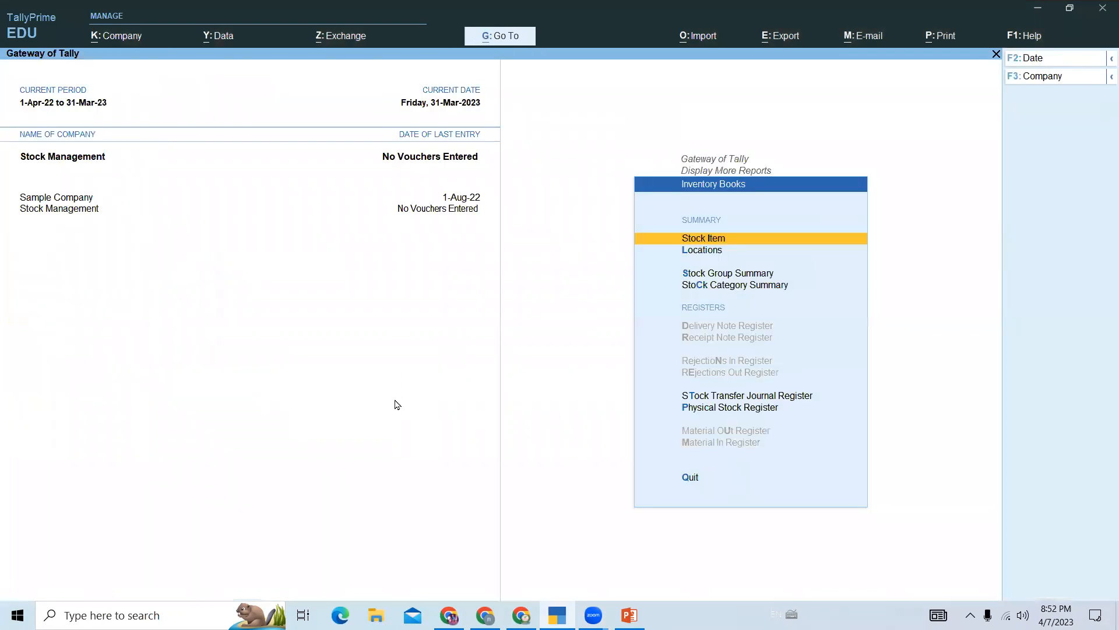
key(Escape)
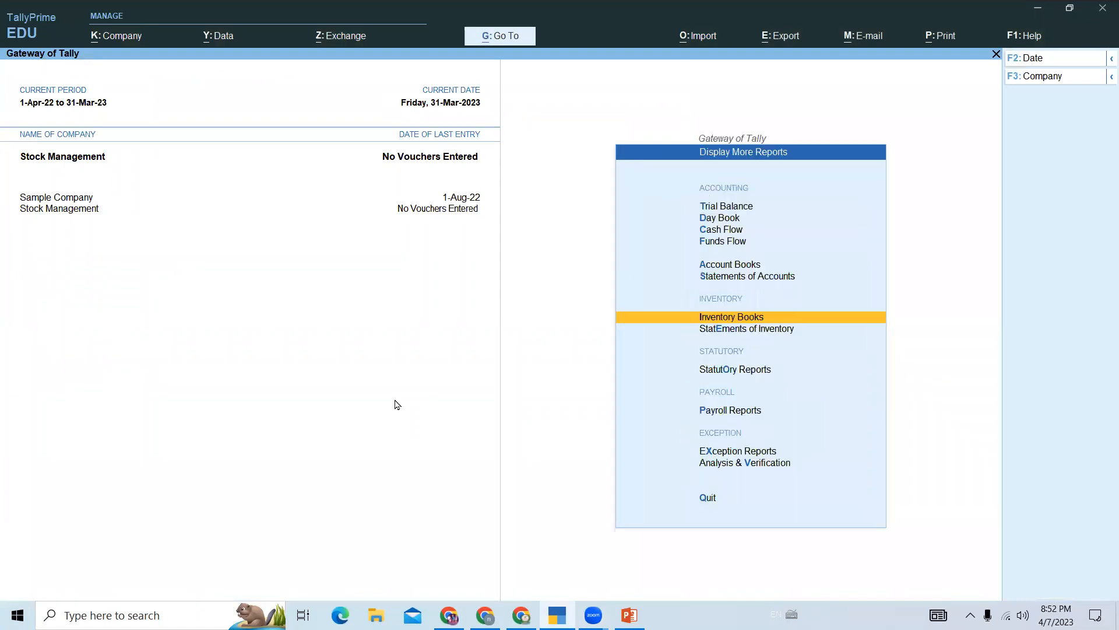
key(Escape)
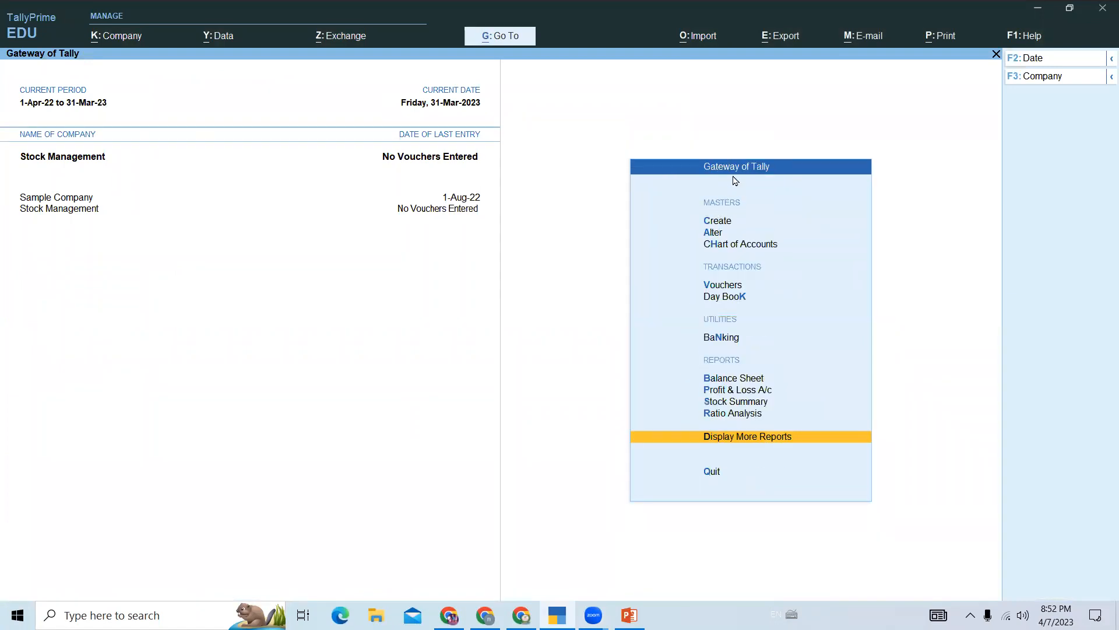
click(752, 146)
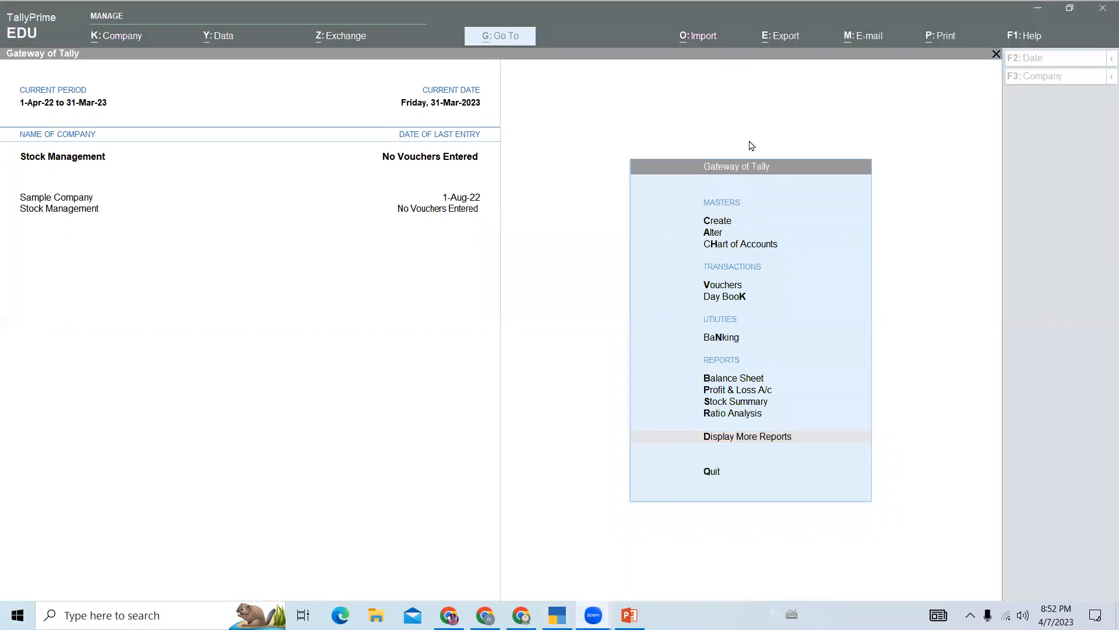
click(727, 202)
click(728, 223)
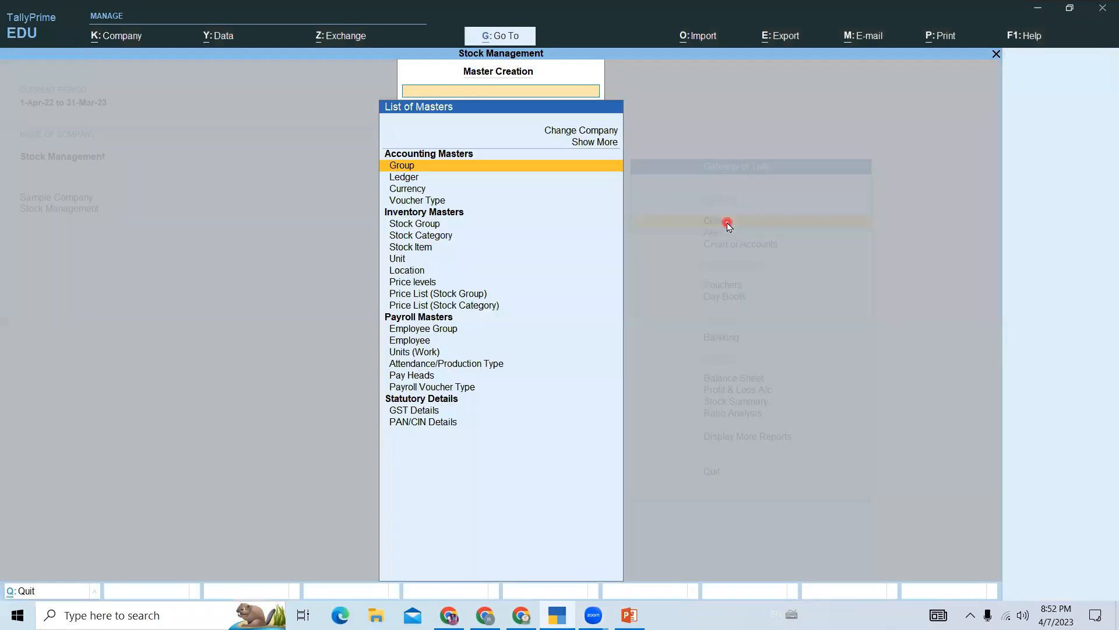
Create a stock group named Samsung under Primary, with item quantities added and GST details set to No.
click(440, 212)
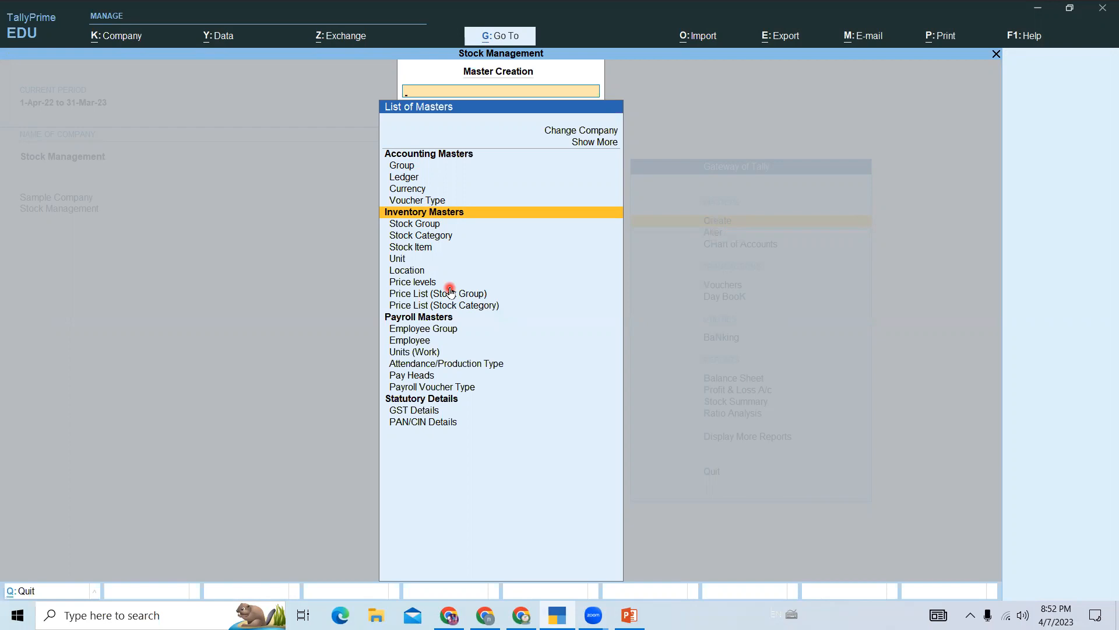
key(Down)
key(Return)
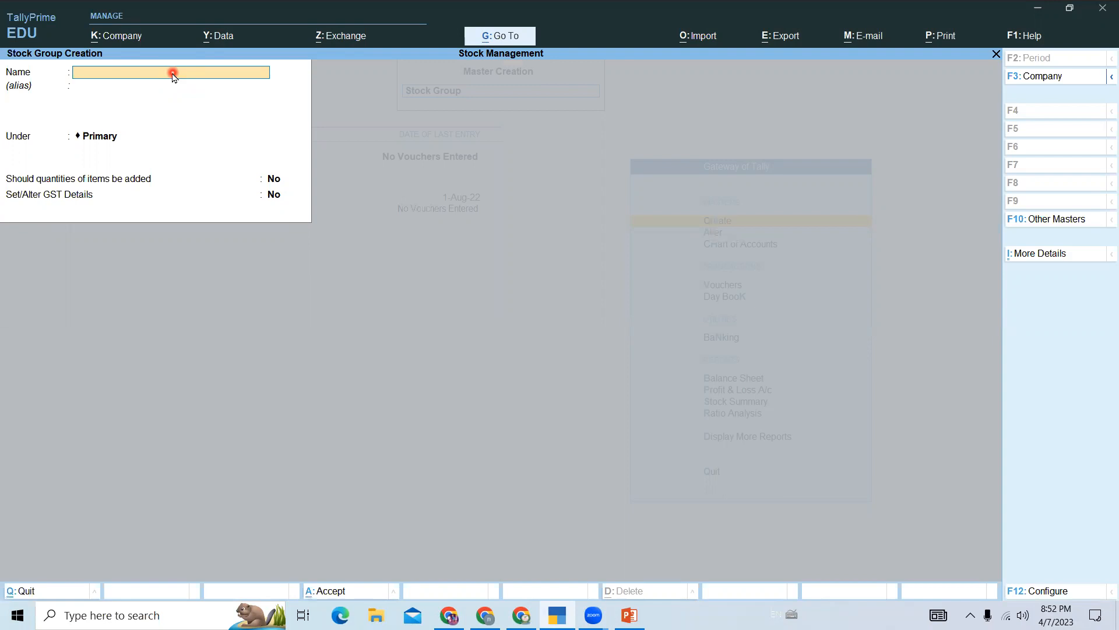
text(T)
text(Sam)
text(sung)
key(Return)
key(Return)
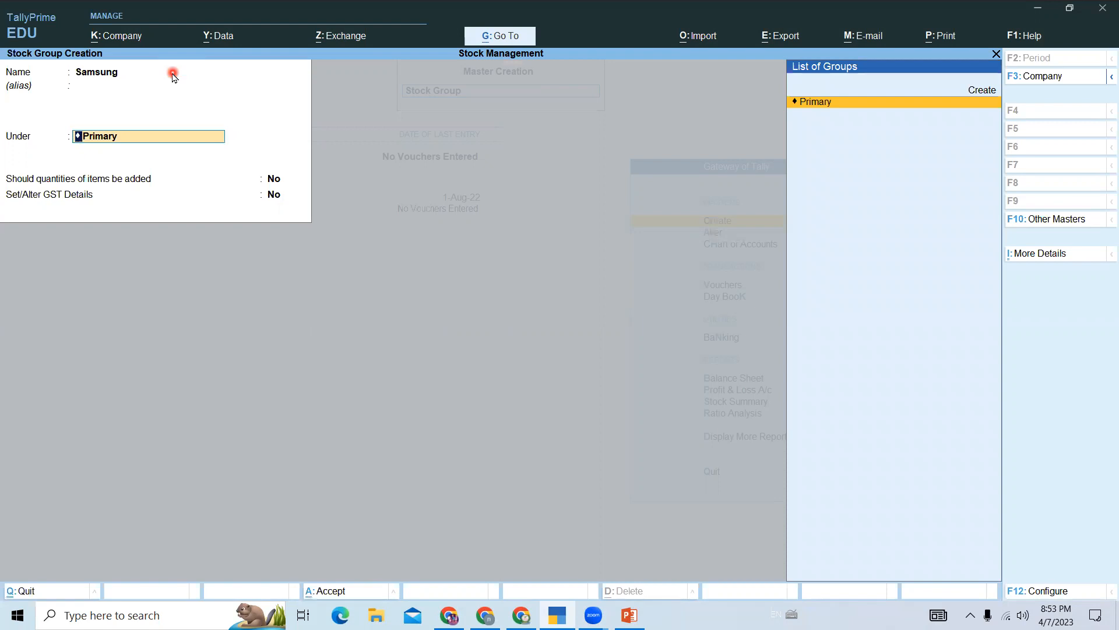
key(Return)
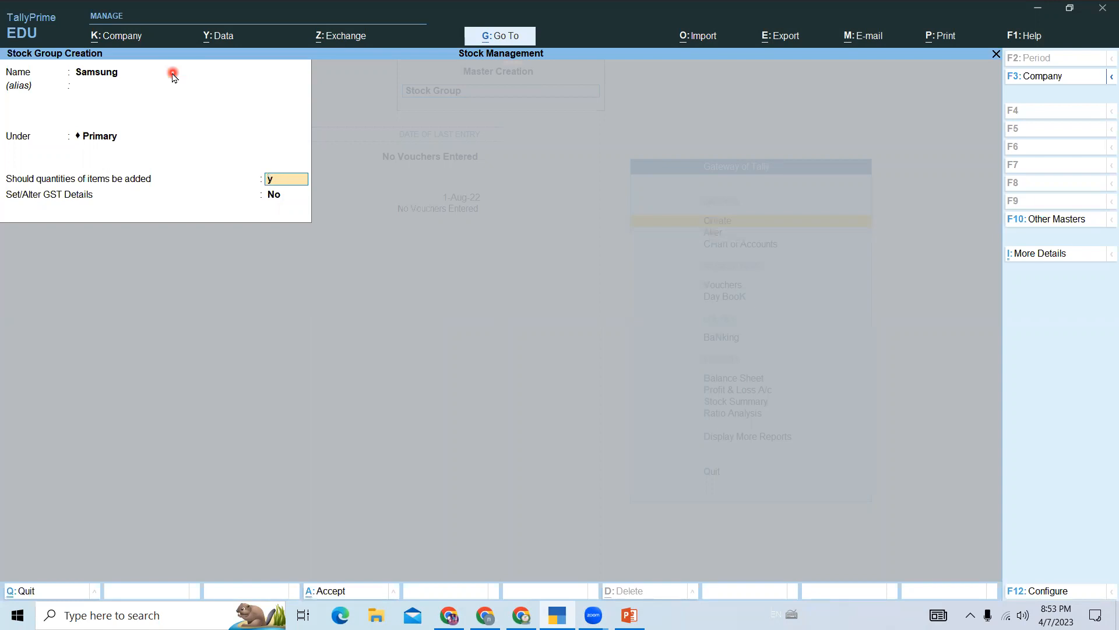
key(y)
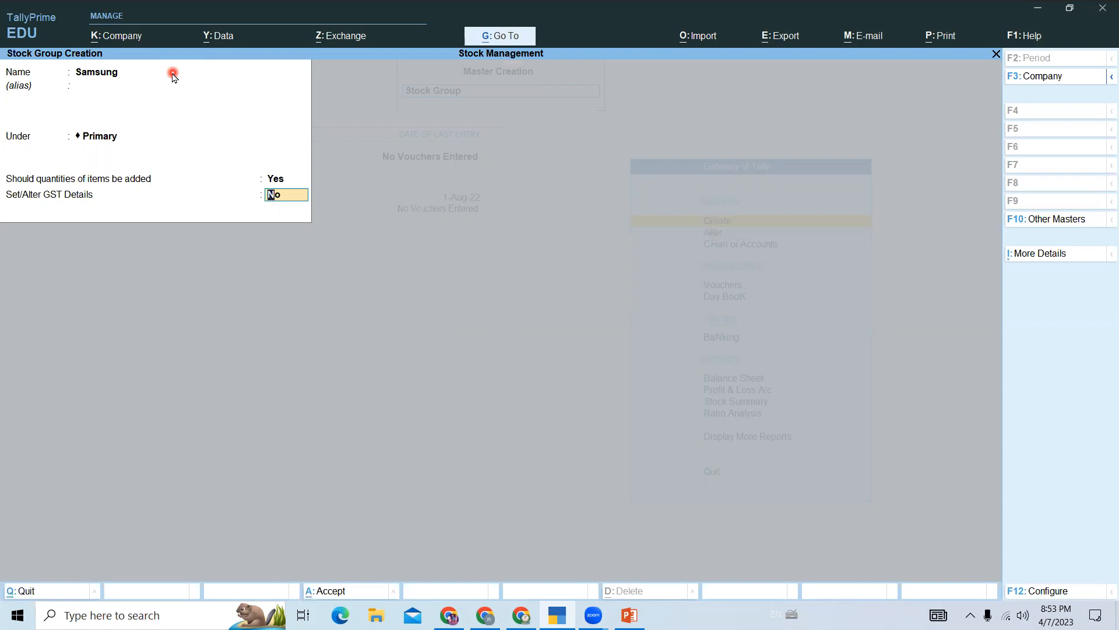
key(Return)
key(y)
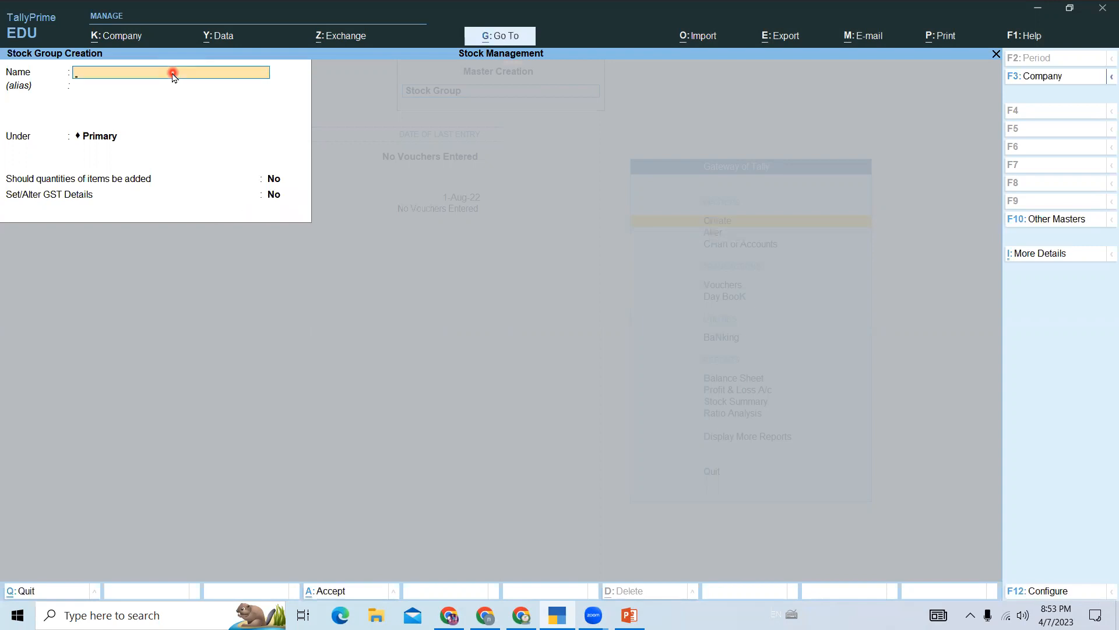
Create a second stock group named Sony under Primary, with item quantities added, and leave stock group creation.
text(Sony)
key(Return)
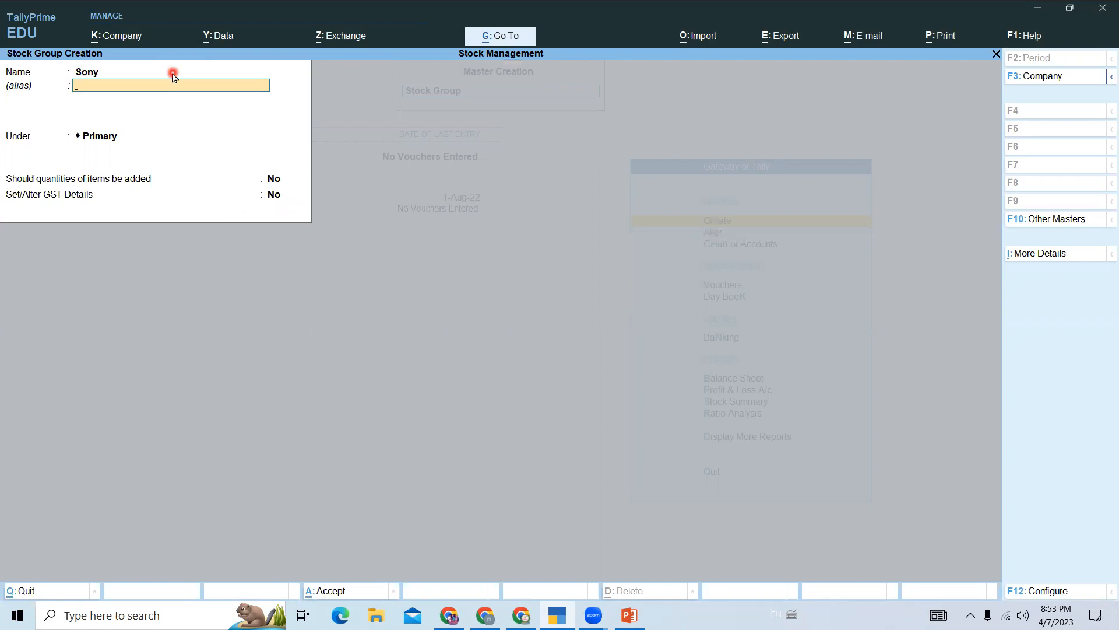
key(Return)
key(Return)
key(Return)
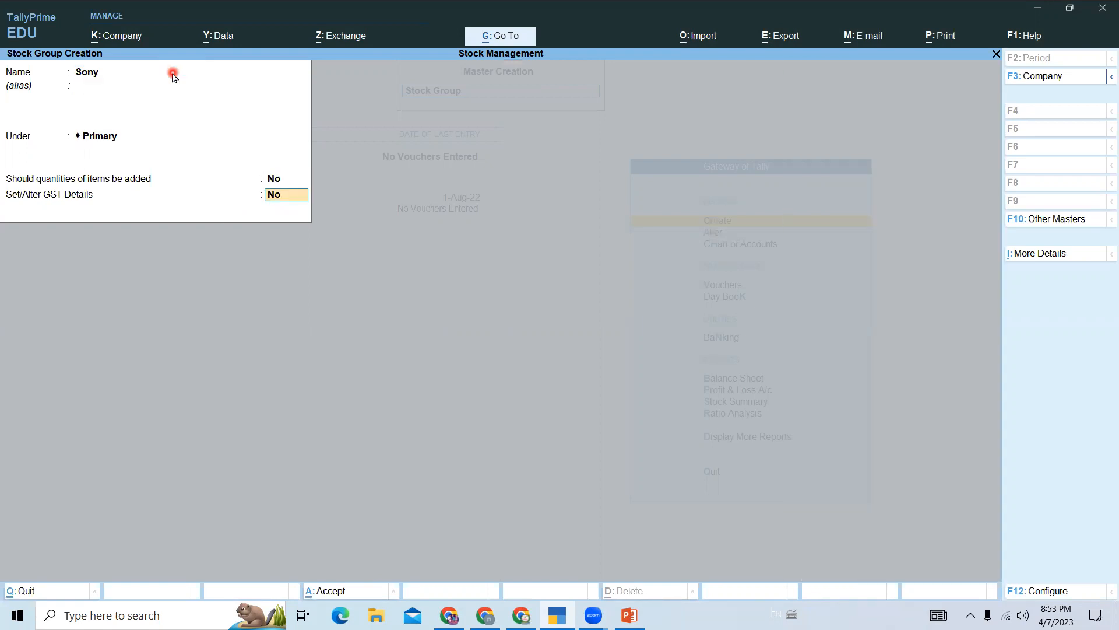
key(BackSpace)
key(y)
key(Return)
key(Return)
key(Escape)
key(y)
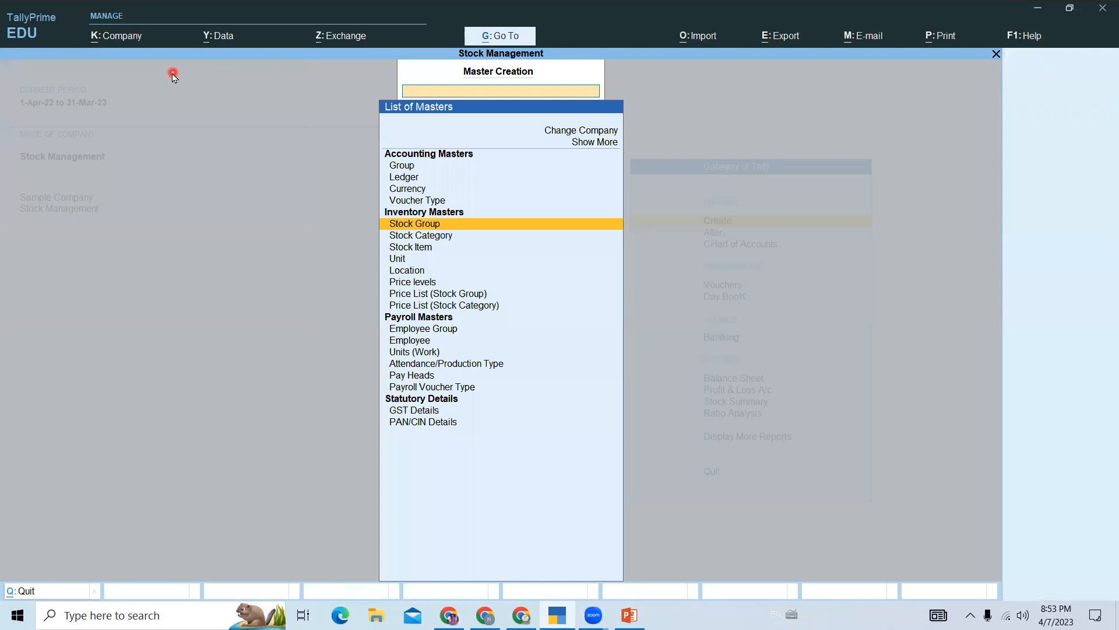
Create a stock category named Sony Tv under Primary.
key(Down)
key(Return)
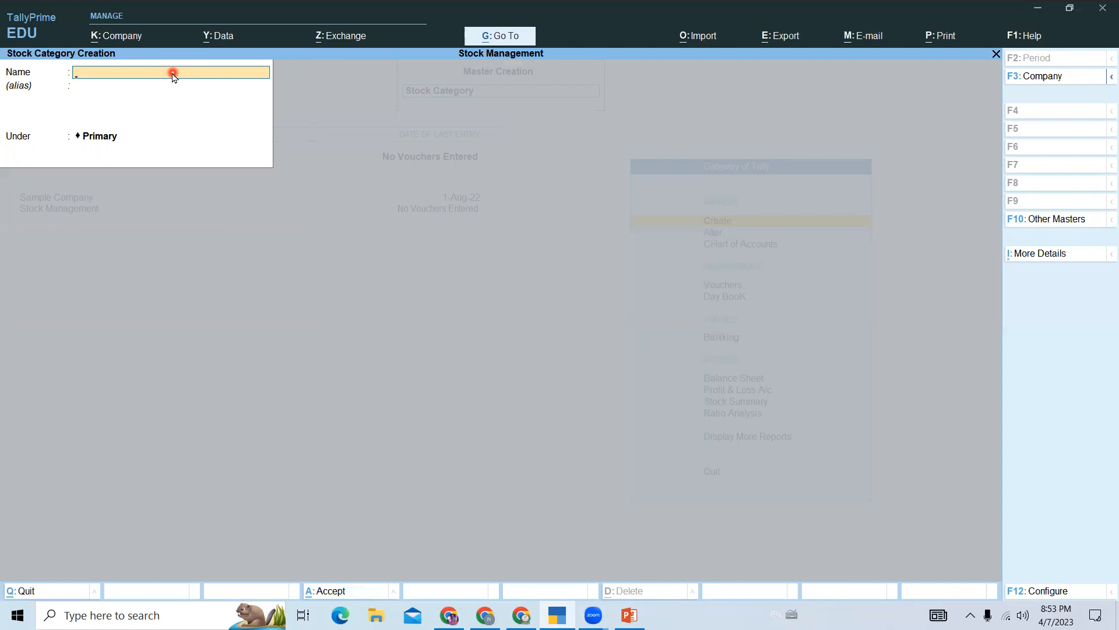
text(Sony tv)
key(Return)
key(Return)
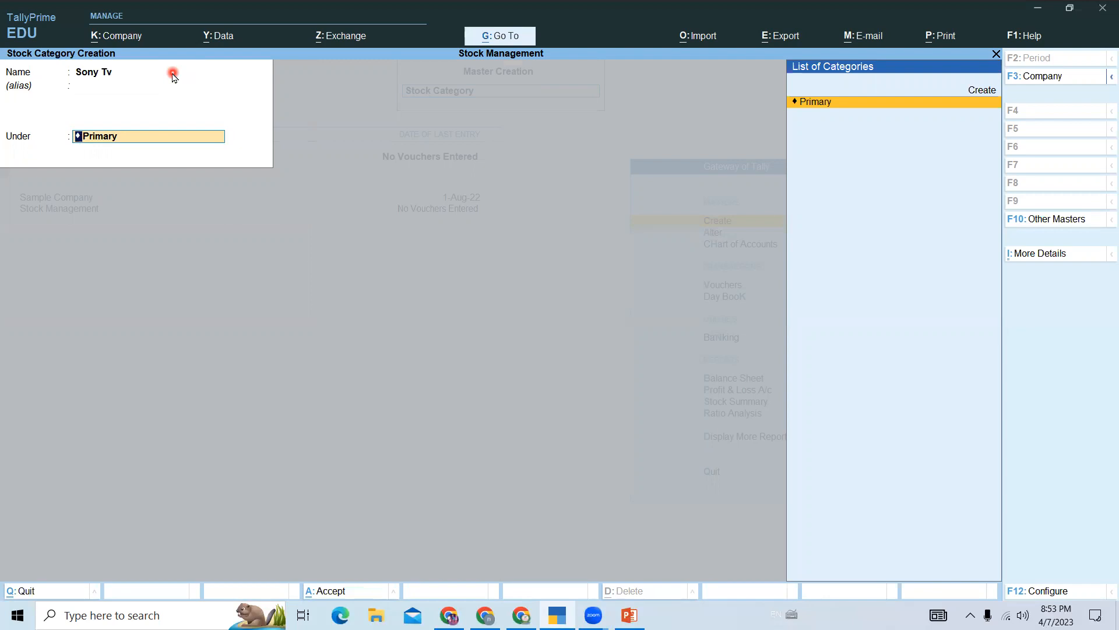
key(Return)
key(Return)
Create a stock category named Samsung Tv under Primary and return to the list of masters.
text(Samsung)
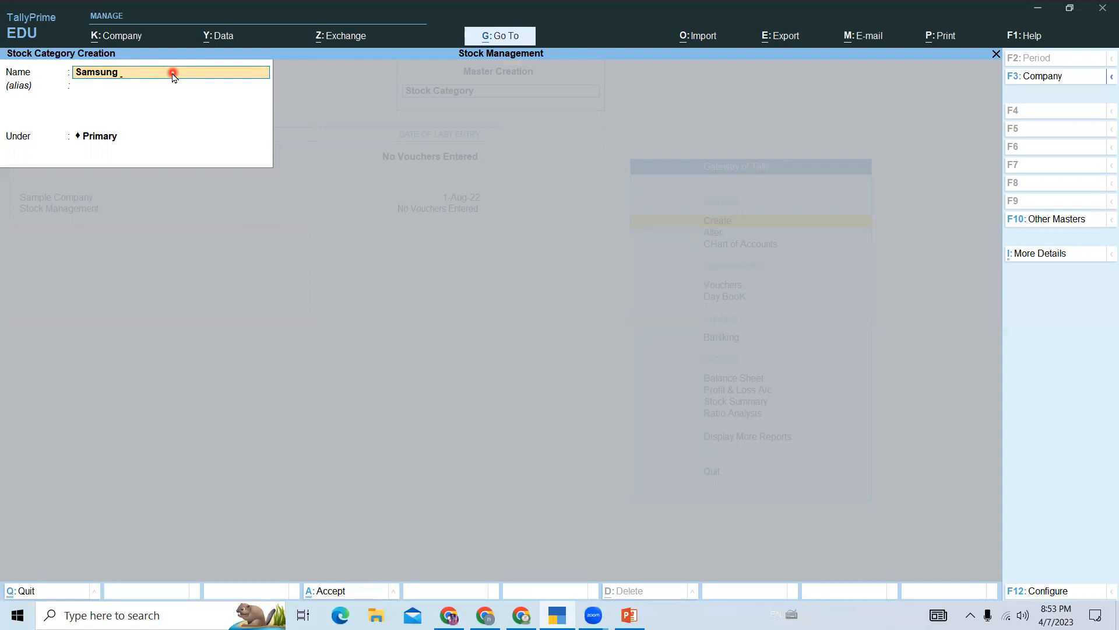
text( Tv)
key(Return)
key(Return)
key(Return)
key(Return)
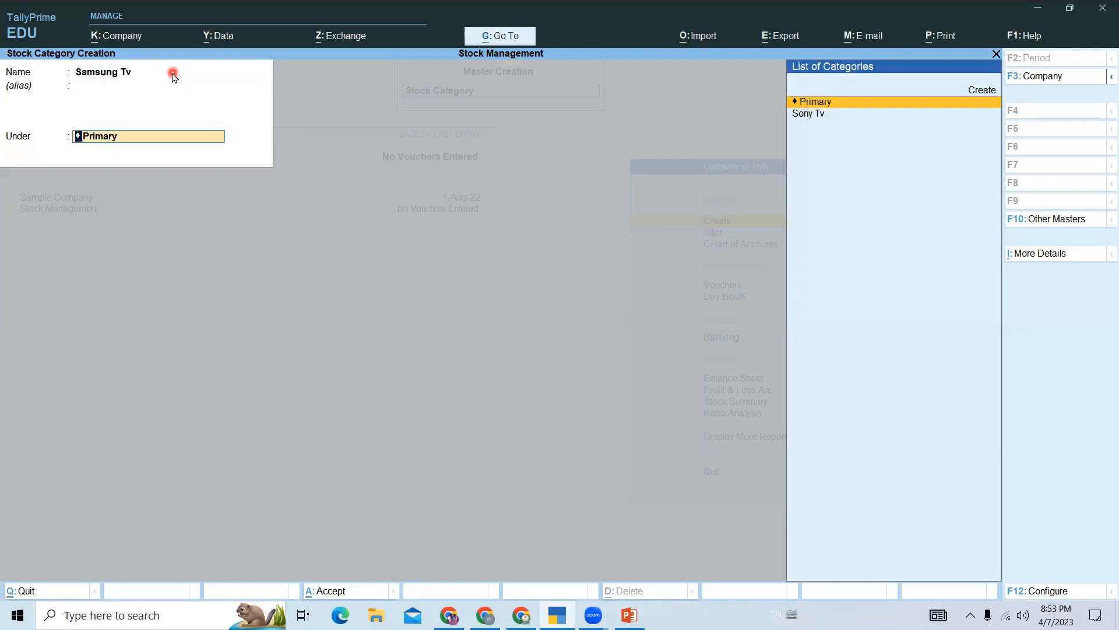
key(Escape)
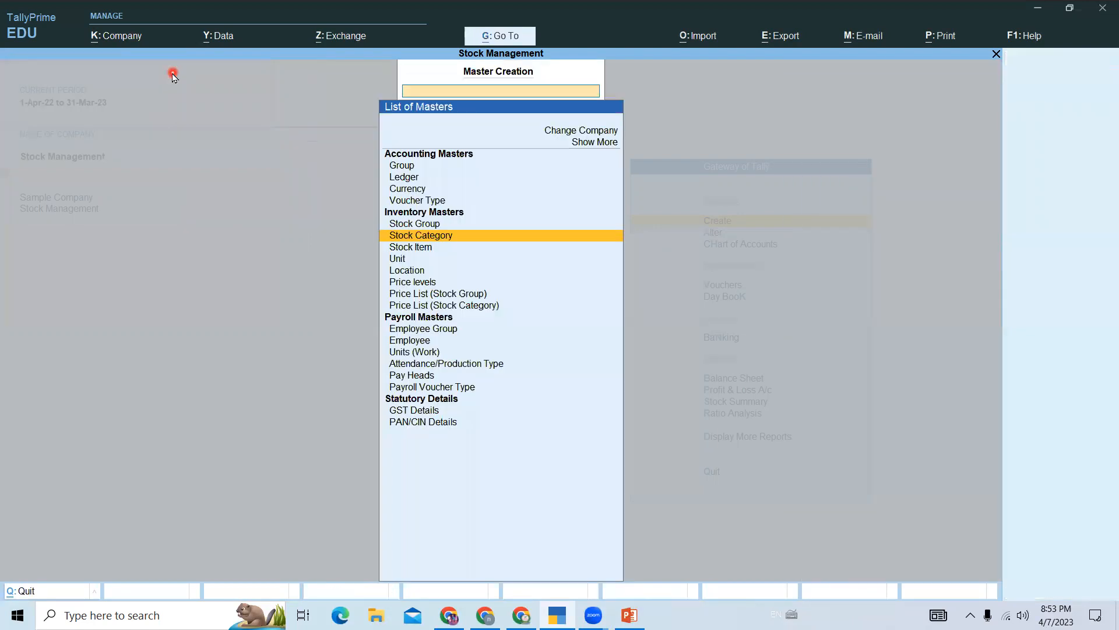
Create a simple unit with symbol nos, formal name Numbers, quantity code NOS-NUMBERS and 0 decimal places.
key(Down)
key(Down)
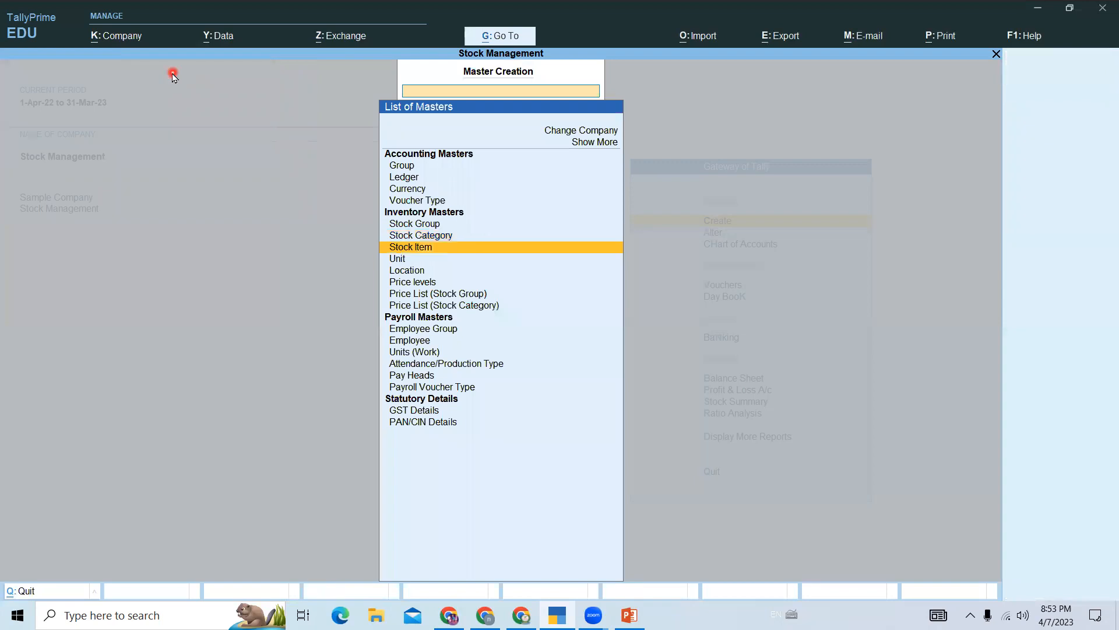
key(Return)
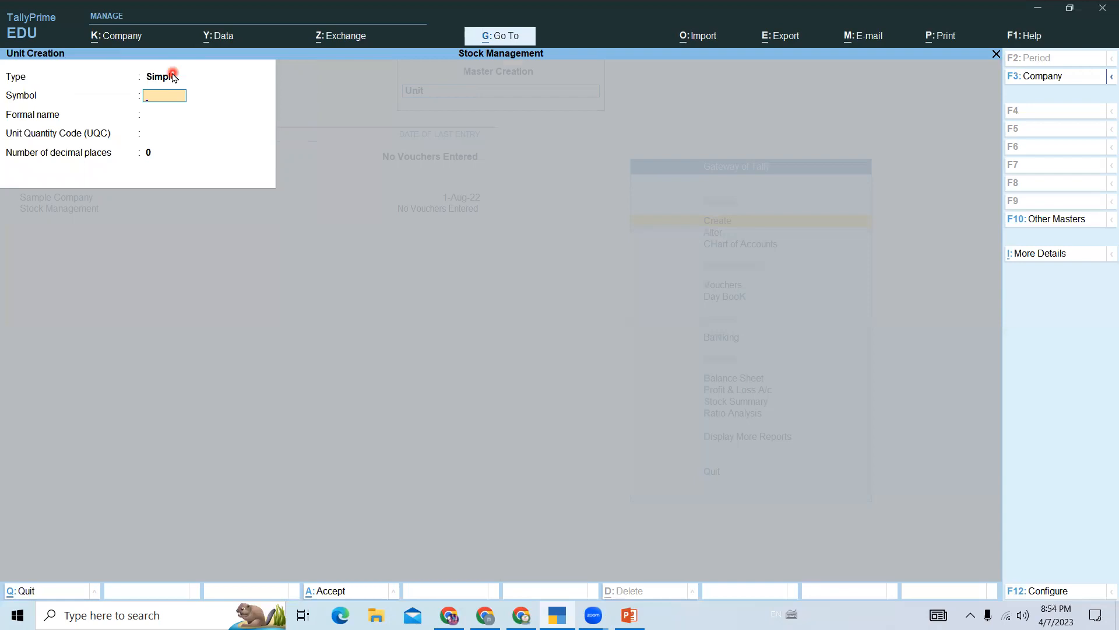
click(173, 77)
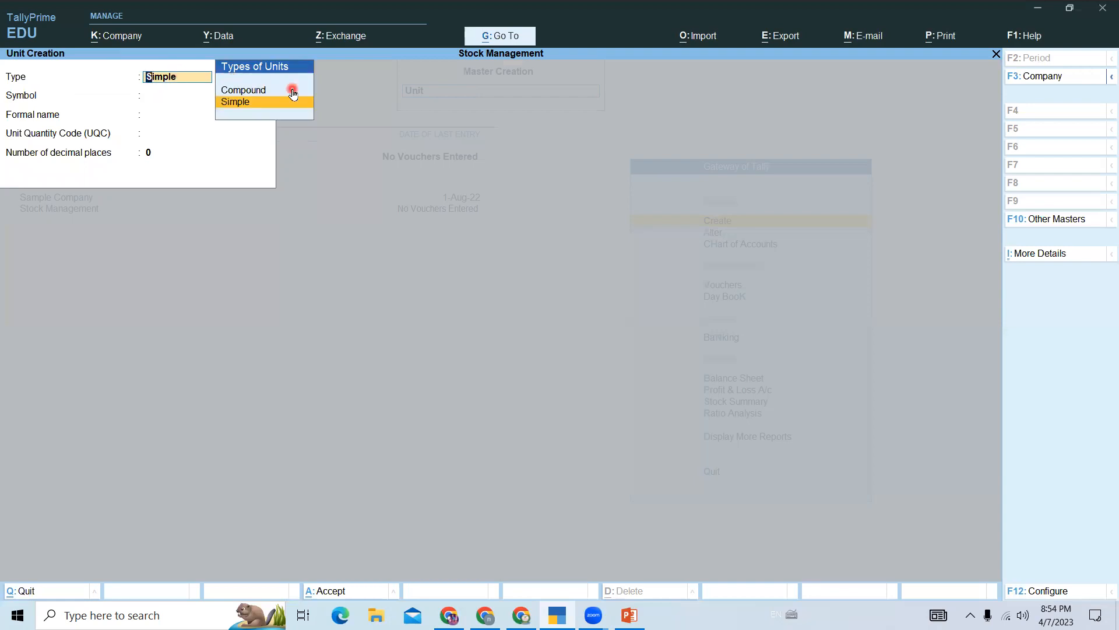
key(Return)
text(nos)
key(Return)
text(Num)
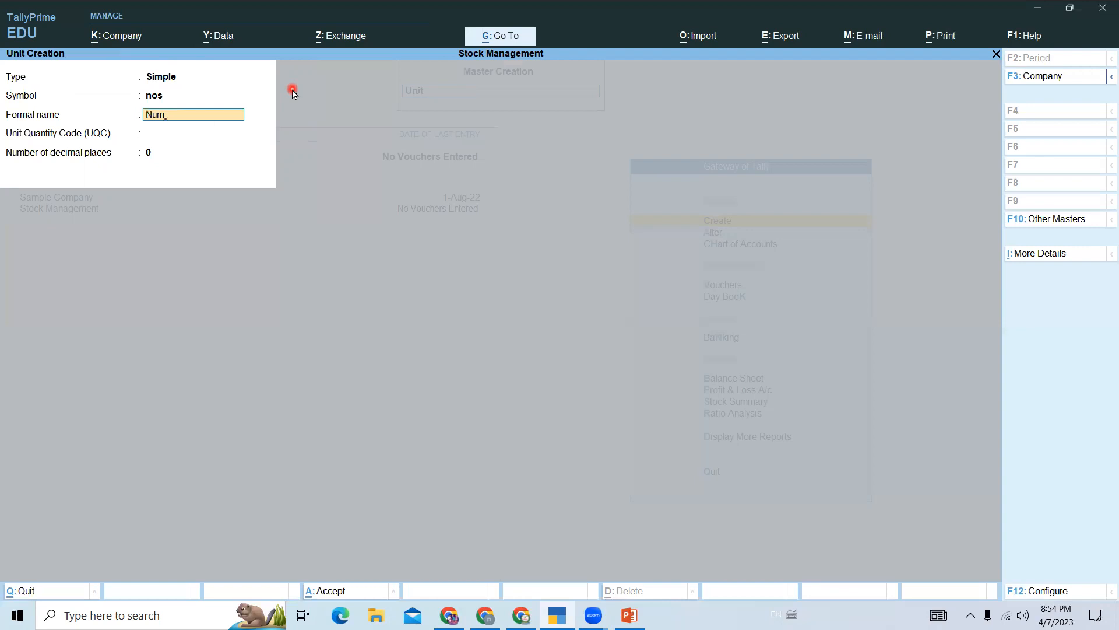
text(bers)
key(Return)
text(nu)
key(Return)
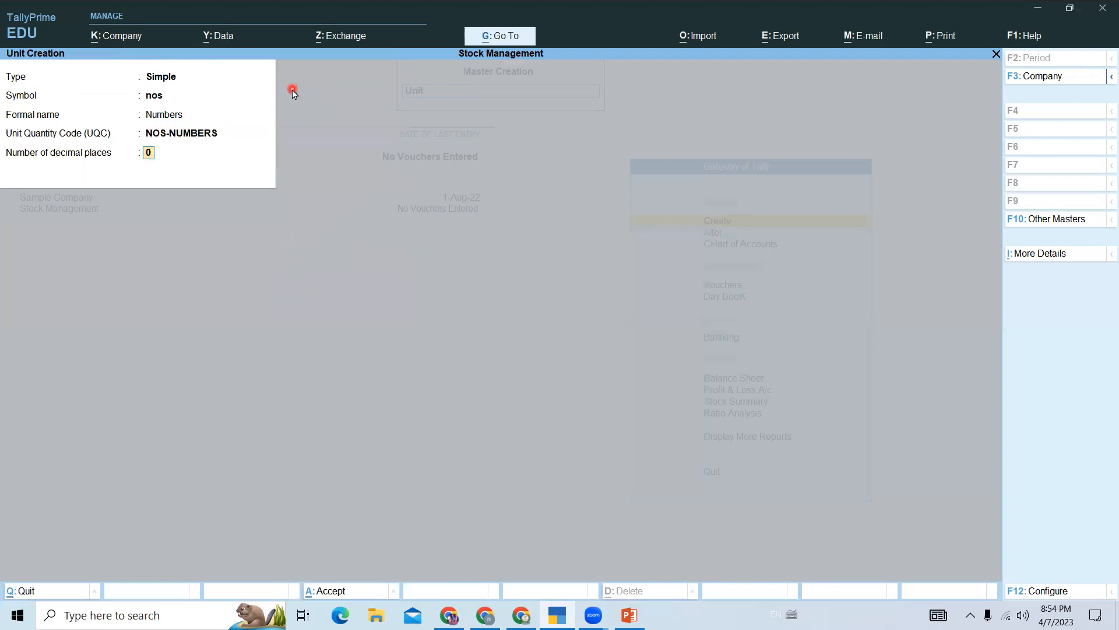
key(Return)
key(Return)
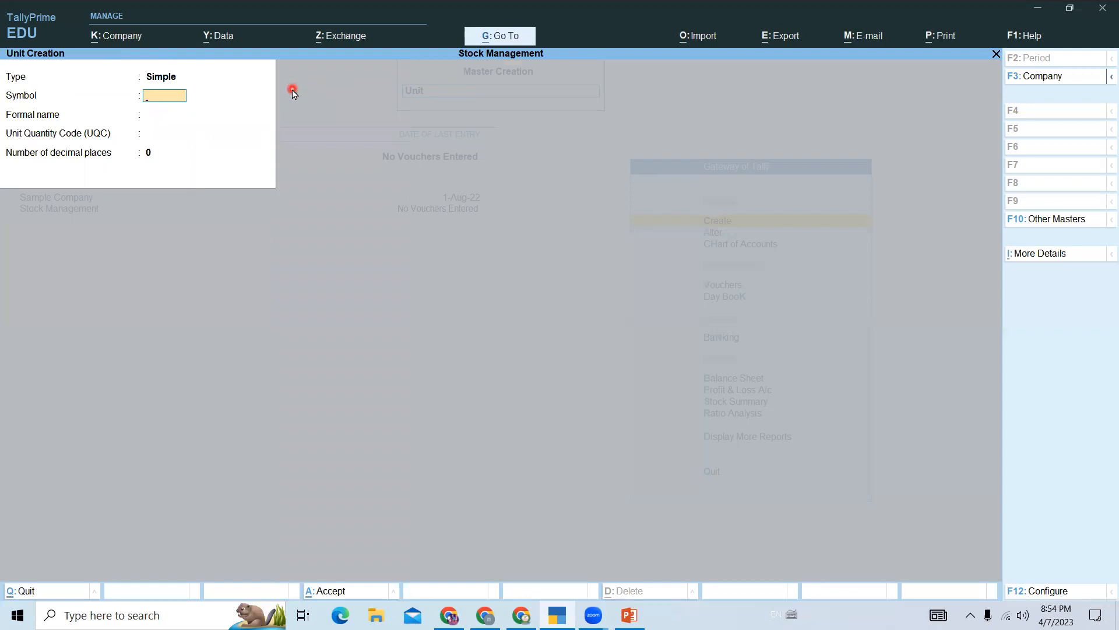
Create a simple unit with symbol doz, formal name Dozens, quantity code DOZ-DOZENS and 0 decimal places.
text(doz)
key(Return)
text(Do)
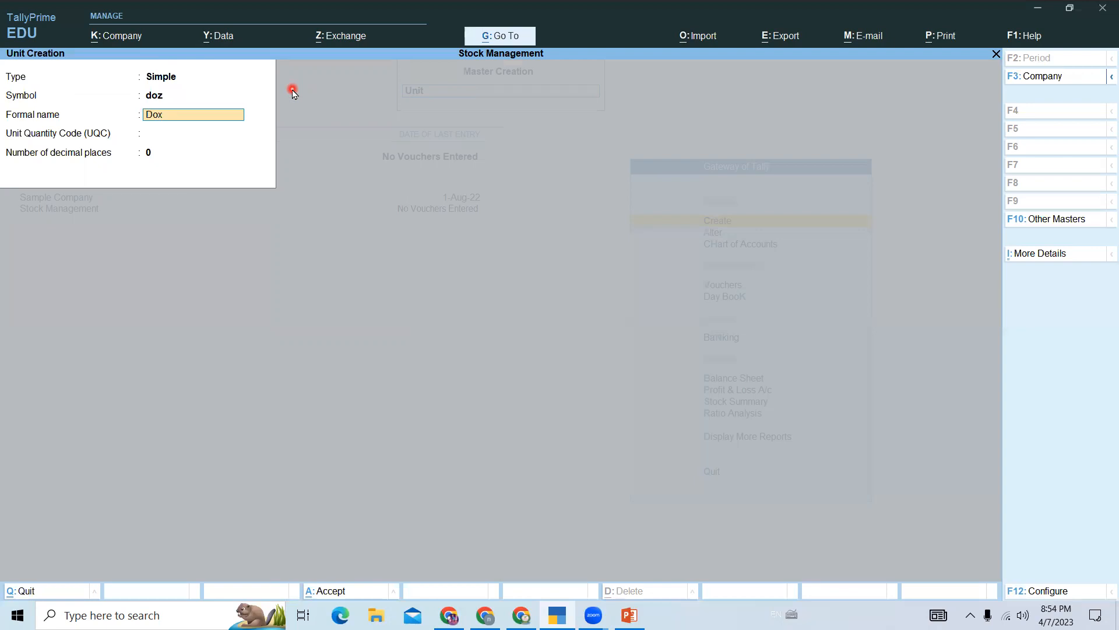
text(zens)
key(Return)
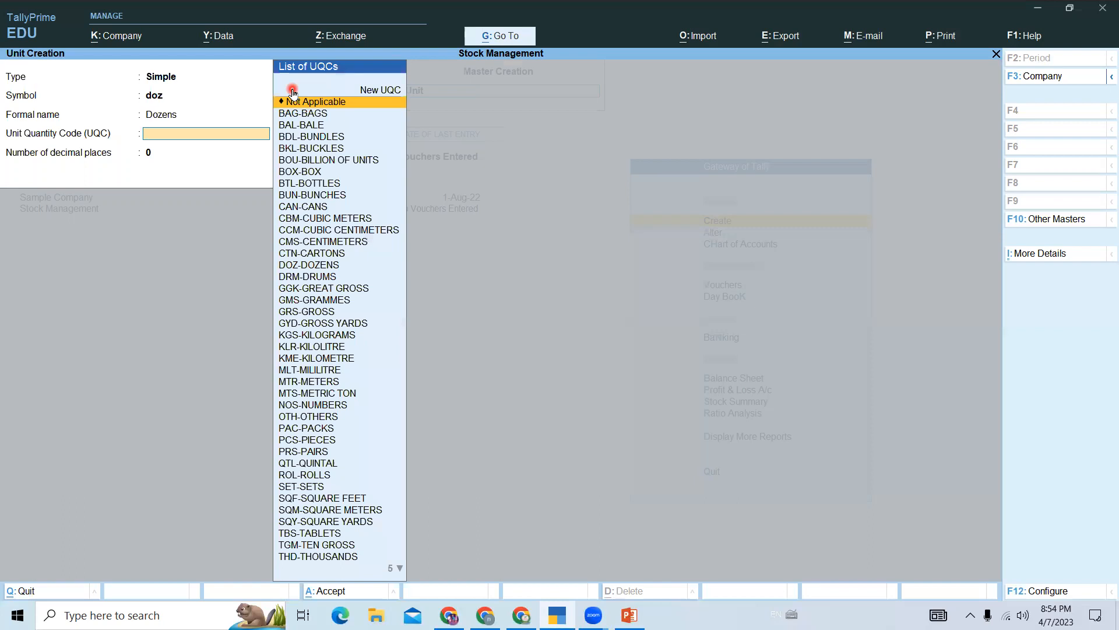
text(d)
key(Return)
key(Return)
key(Return)
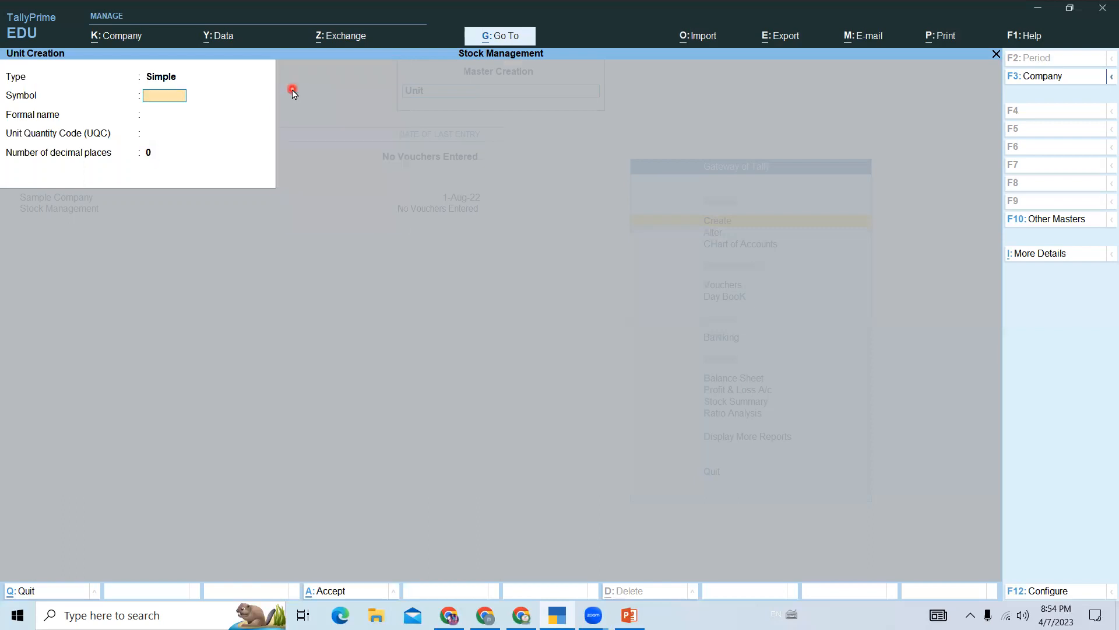
Create a compound unit with doz as the first unit, conversion 12 and nos as the second unit.
key(BackSpace)
key(Up)
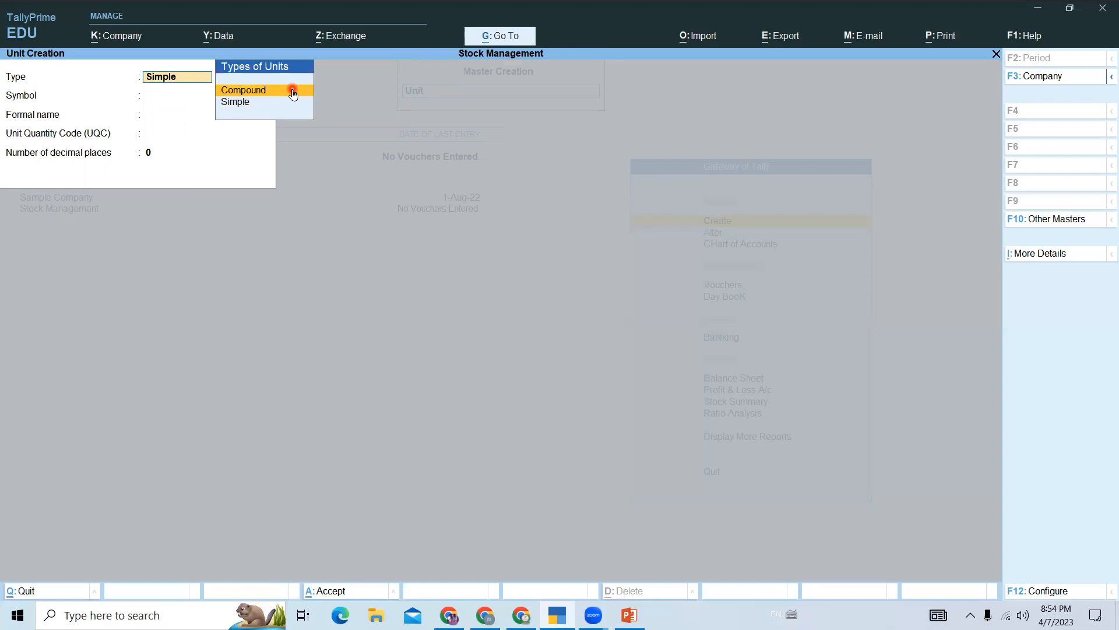
click(293, 93)
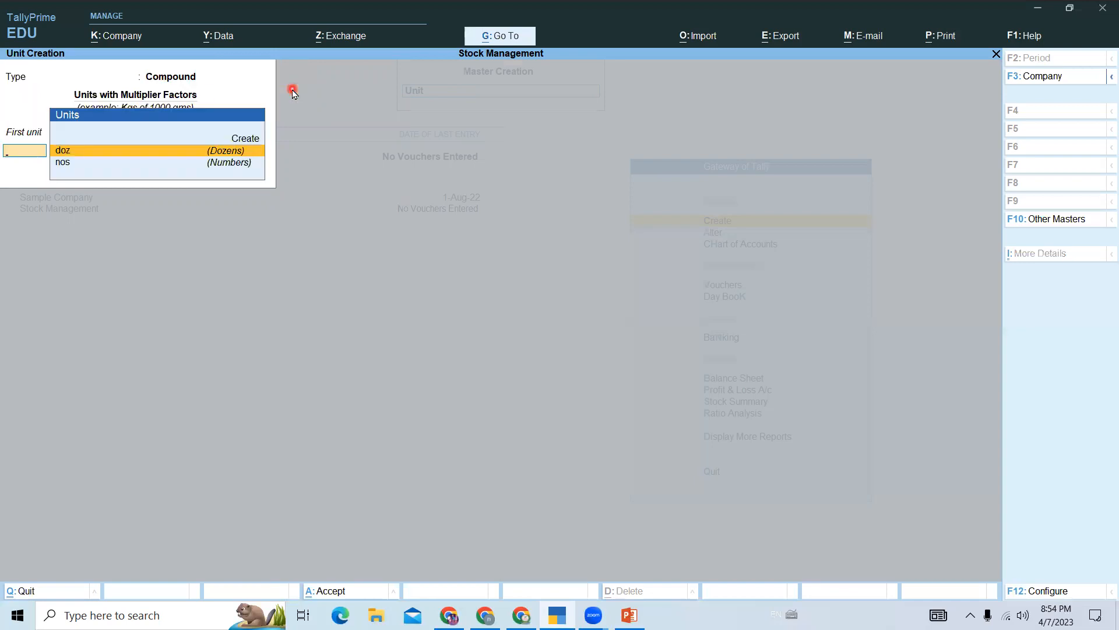
key(Return)
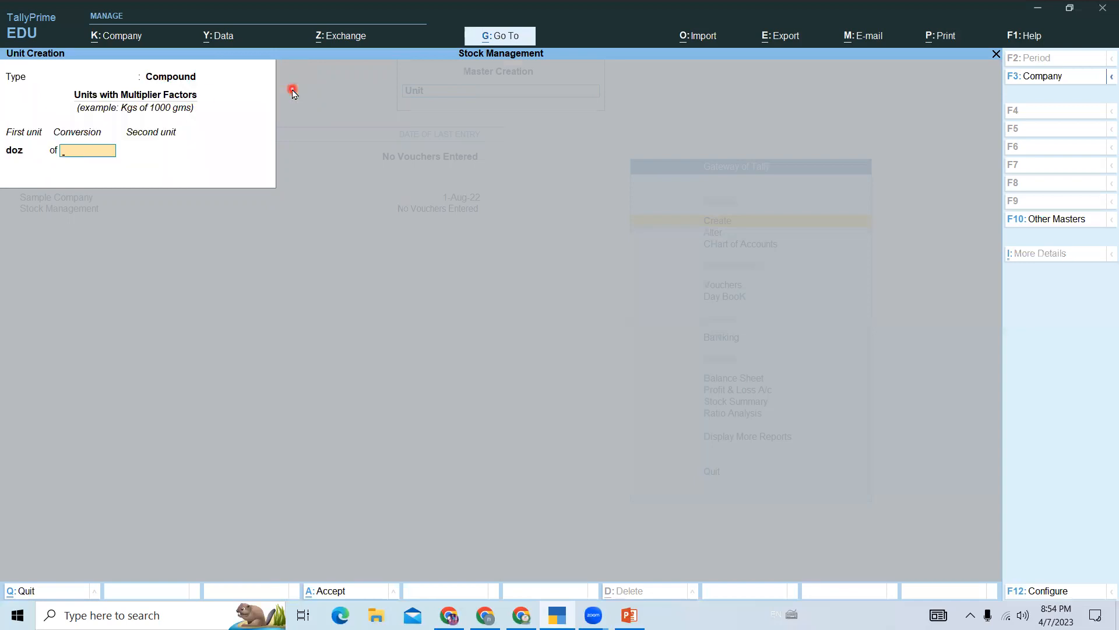
text(12)
key(Return)
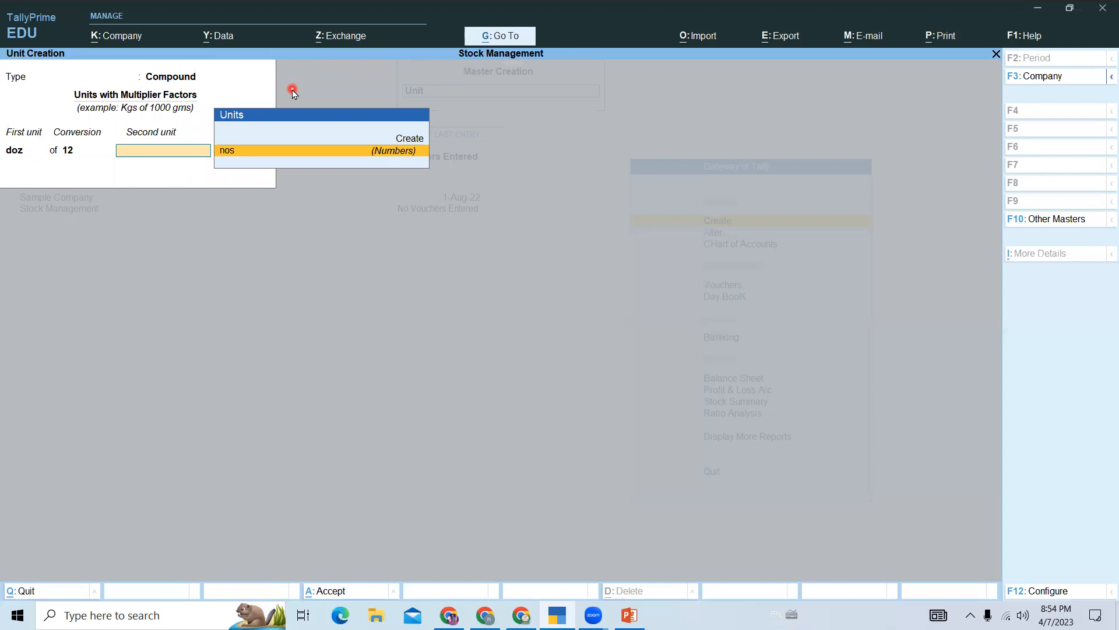
key(Return)
key(Return)
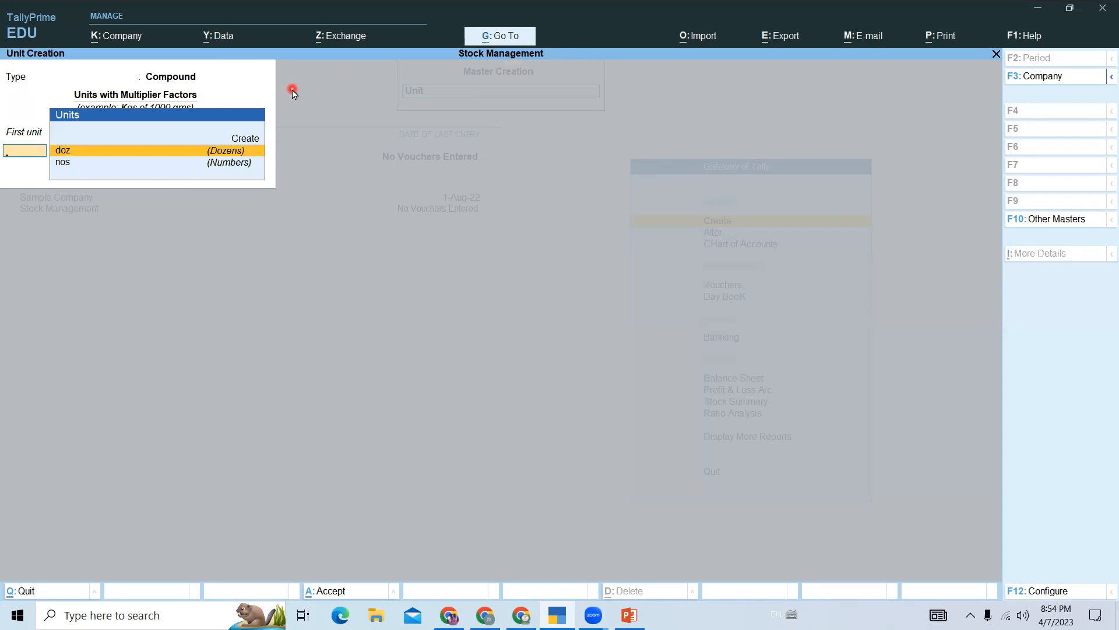
From the compound unit's first-unit choice, create a simple unit with symbol box, formal name Per Box, quantity code BOX-BOX and 0 decimal places.
key(Escape)
key(n)
key(Up)
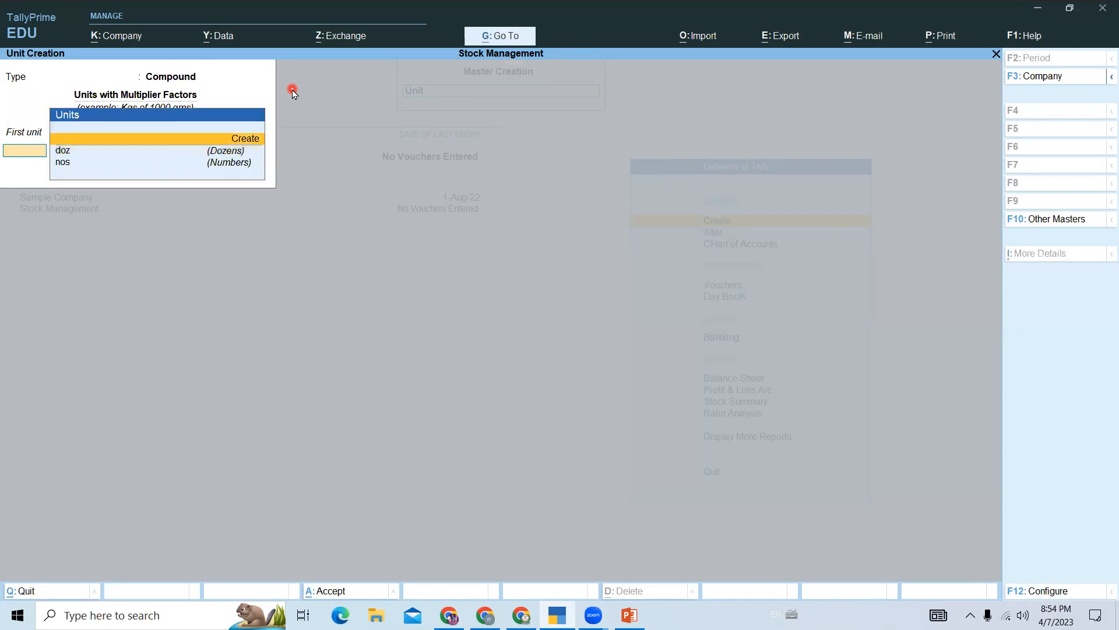
key(Return)
key(Up)
key(Down)
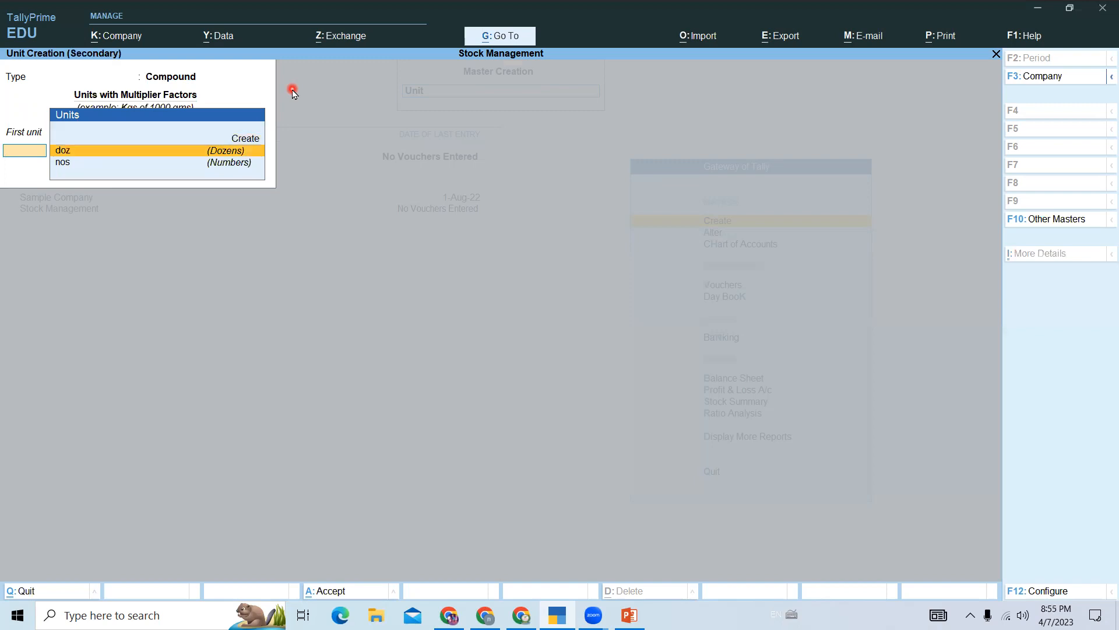
key(BackSpace)
key(Down)
key(Return)
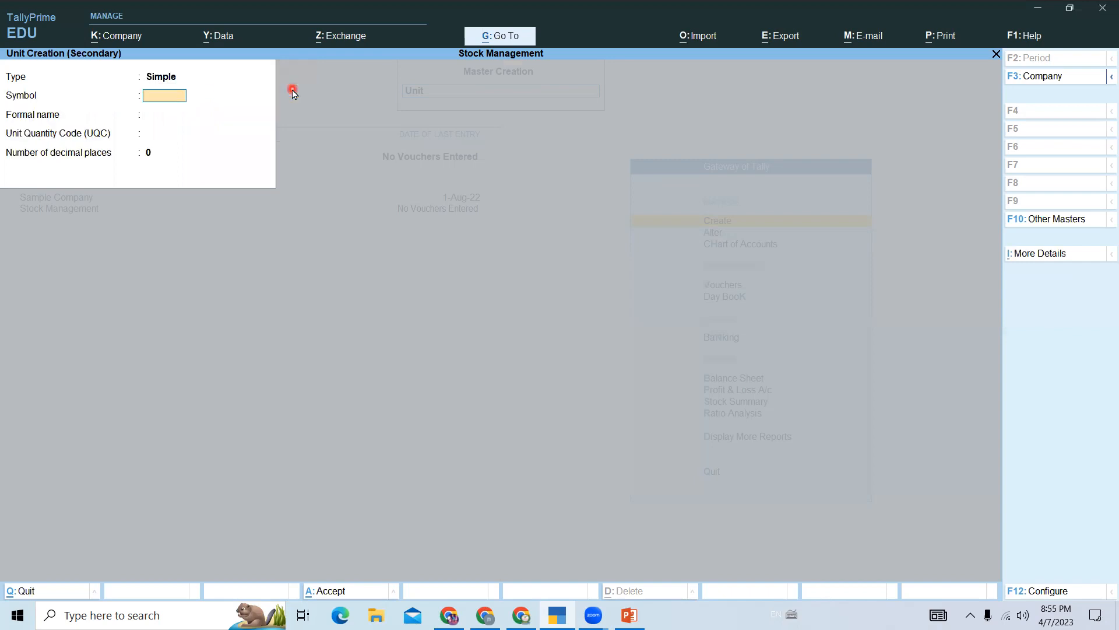
text(box)
key(Return)
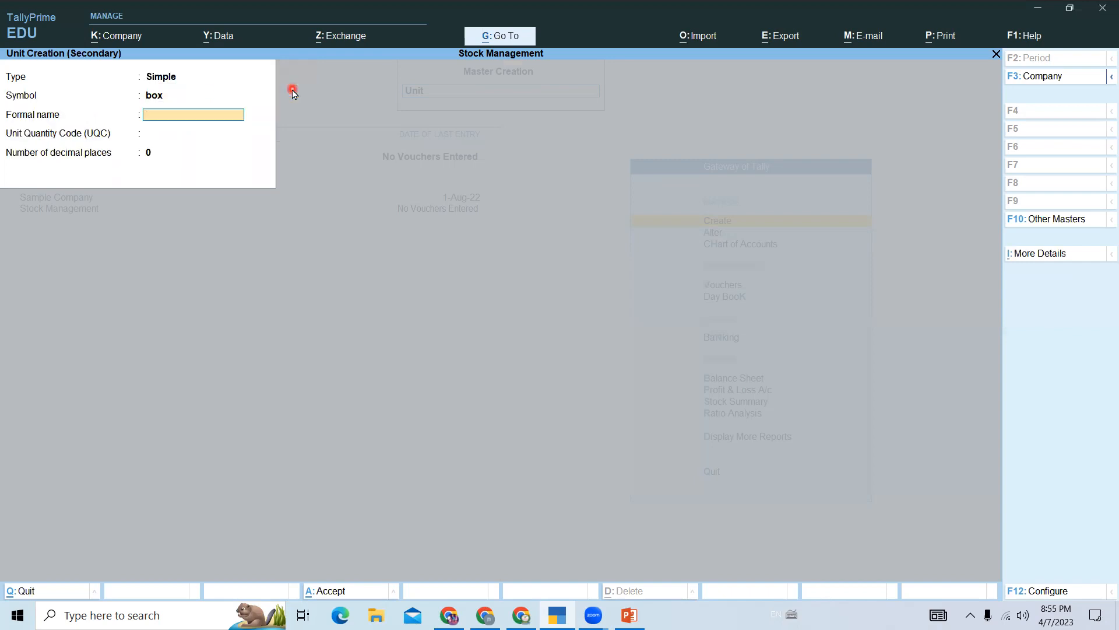
text(Per Box)
key(Return)
text(bo)
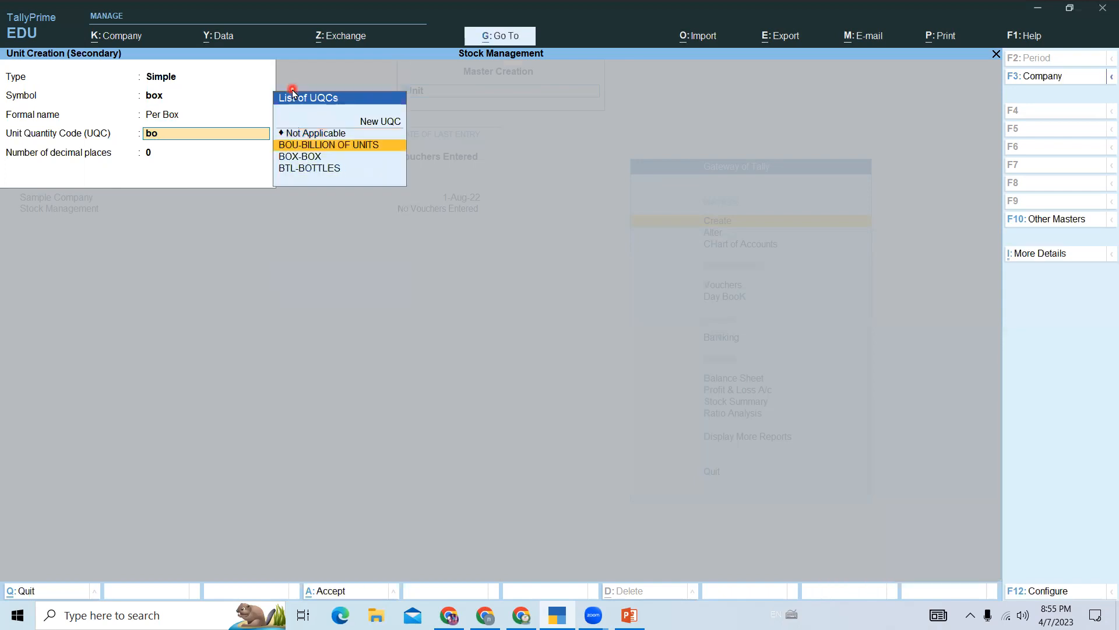
key(Down)
key(Return)
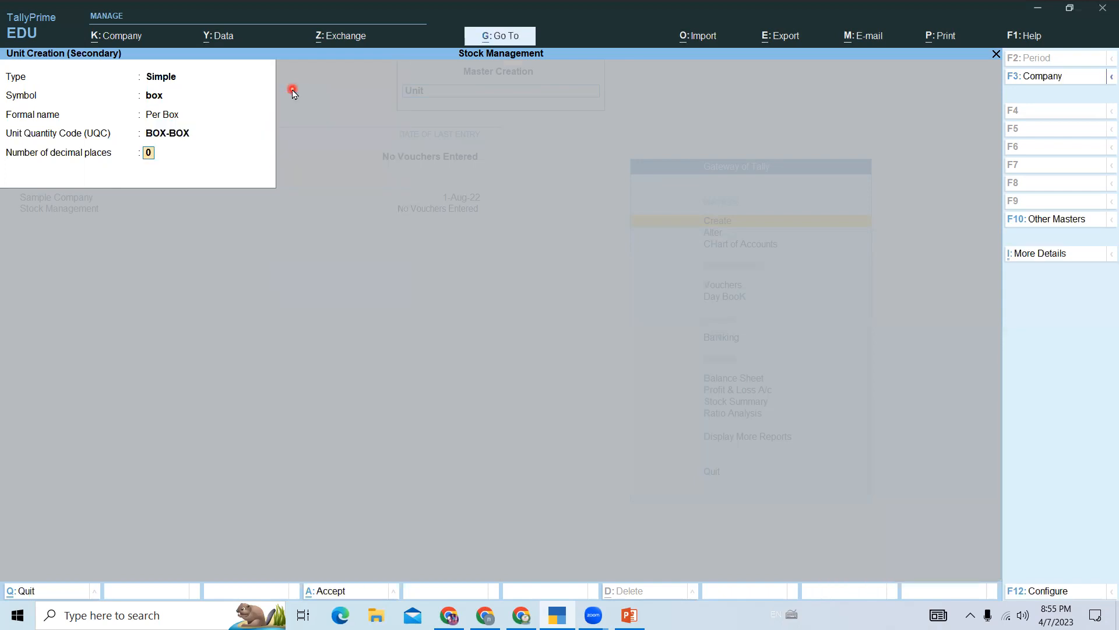
key(Return)
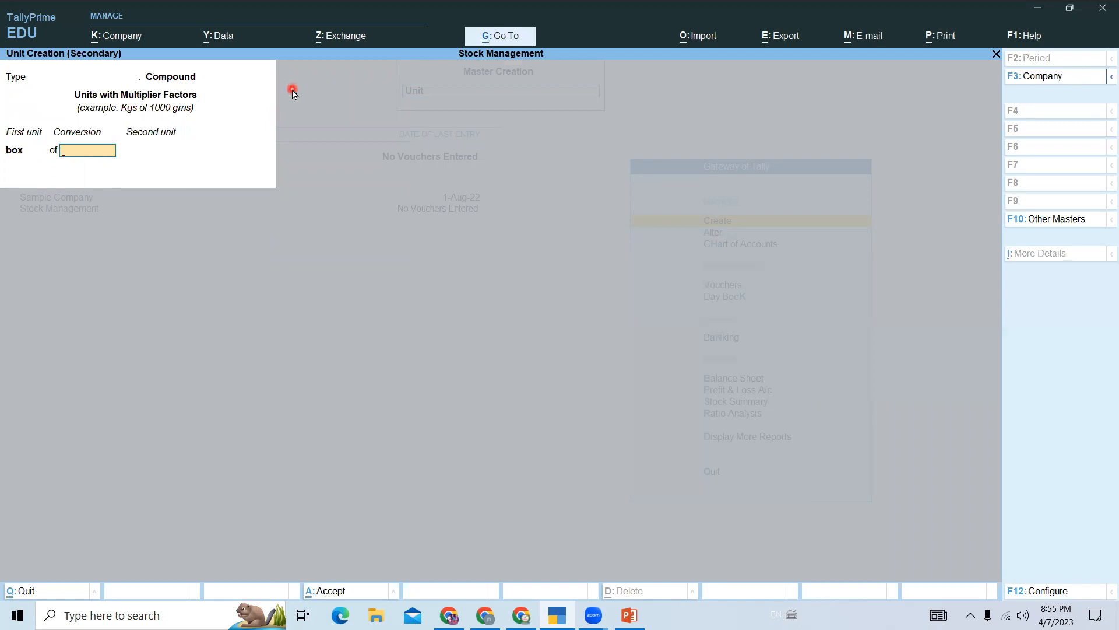
Create a compound unit with box as the first unit, conversion 10 and nos as the second unit.
key(BackSpace)
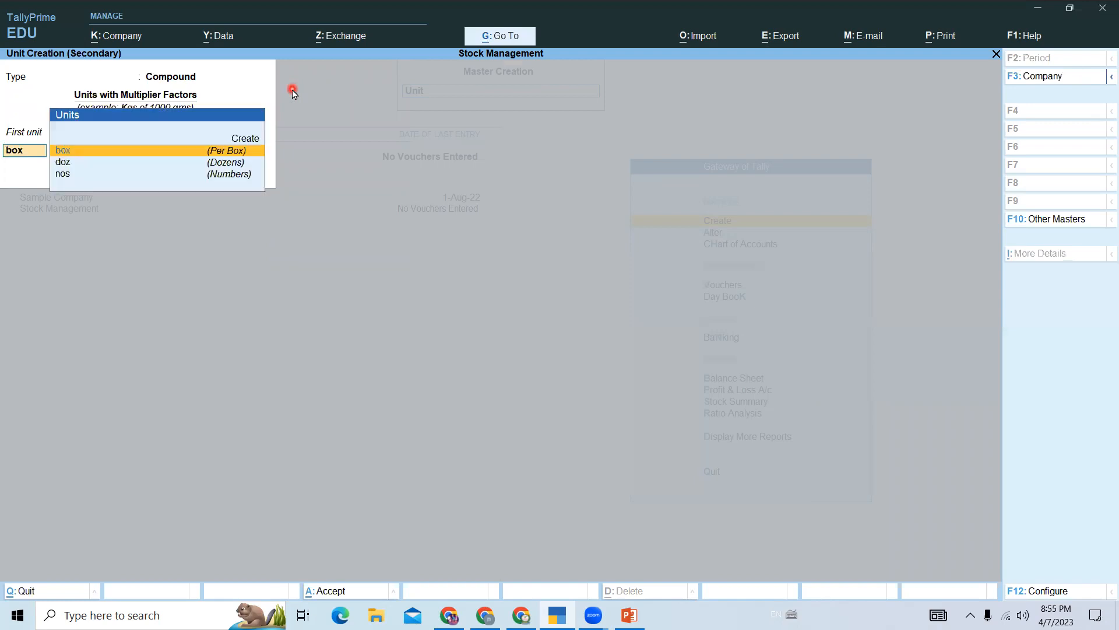
key(Return)
text(10)
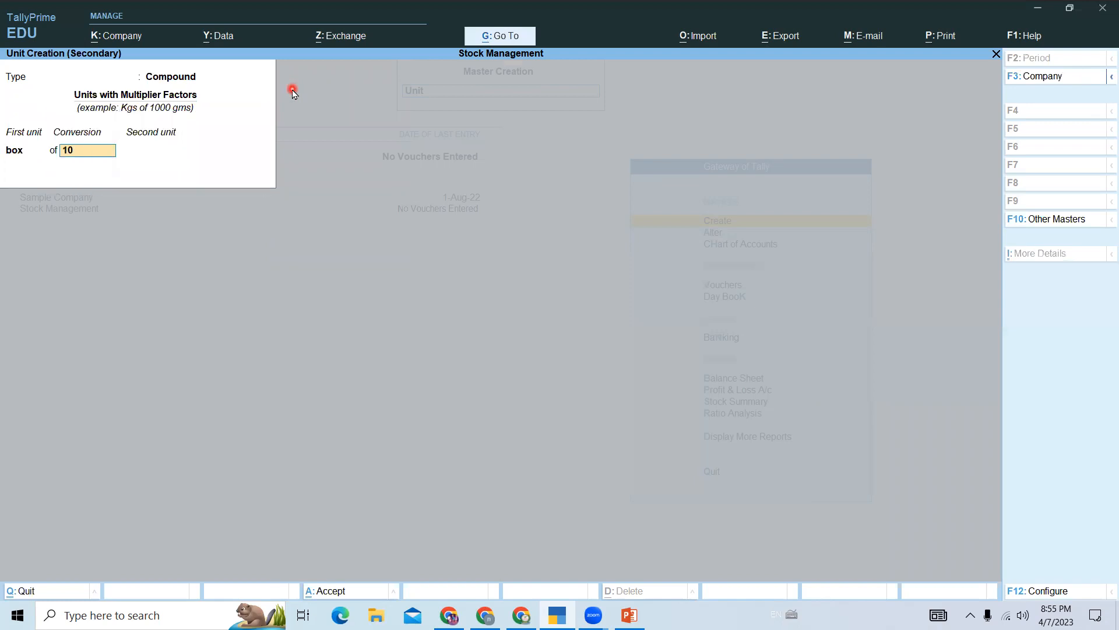
key(Return)
key(Down)
key(Down)
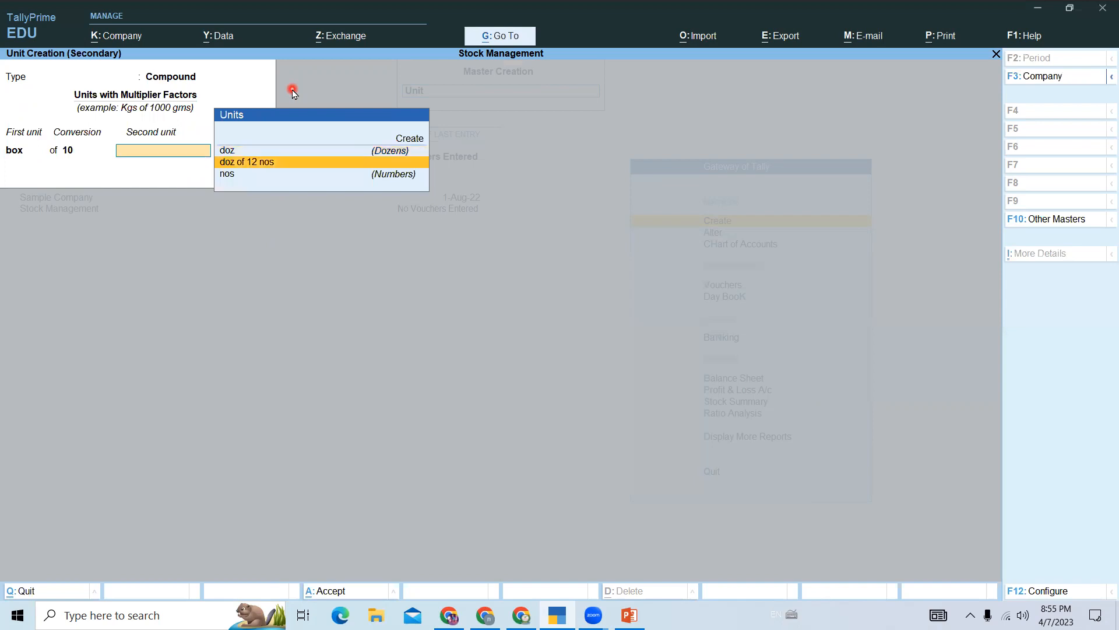
key(Return)
key(Return)
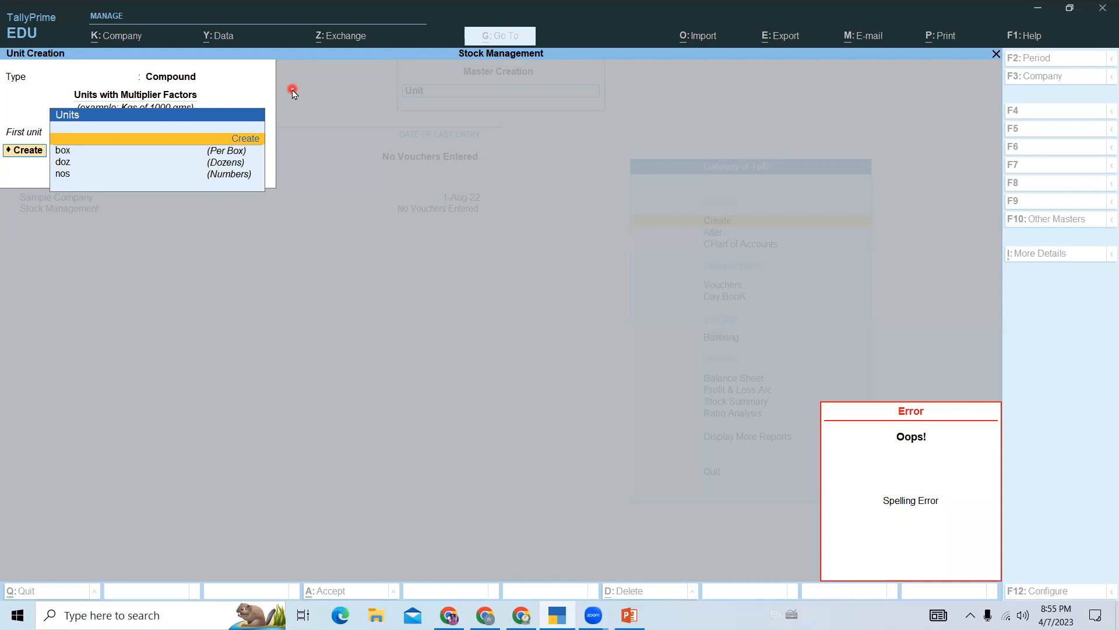
Review the saved unit masters, including the compound box unit, and return to the list of masters.
key(Escape)
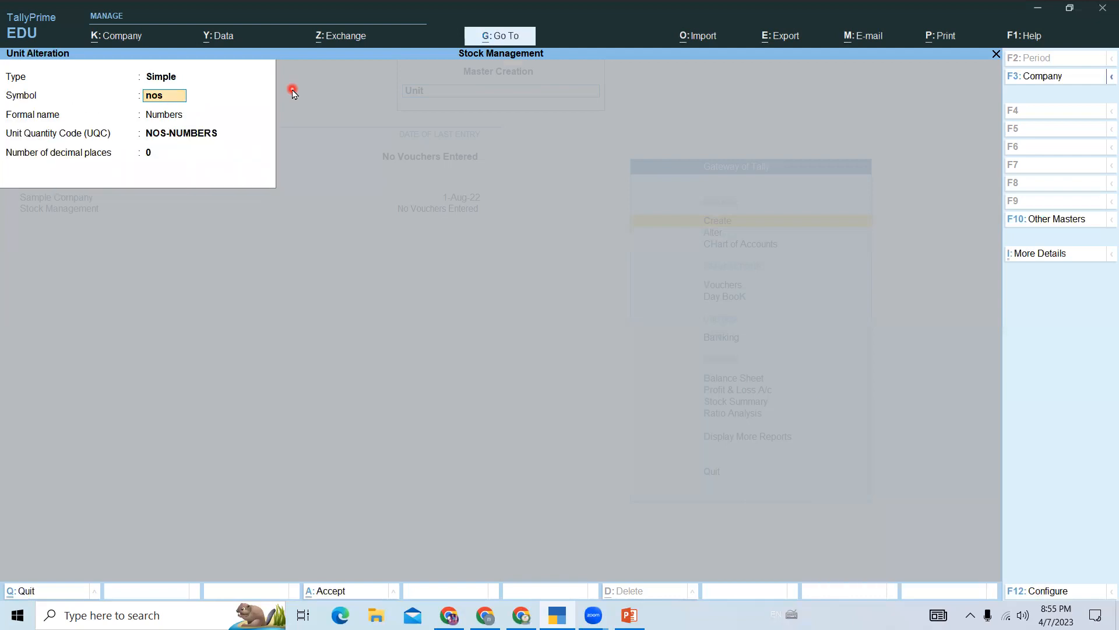
key(Escape)
key(ctrl+Return)
key(Page_Up)
key(Page_Up)
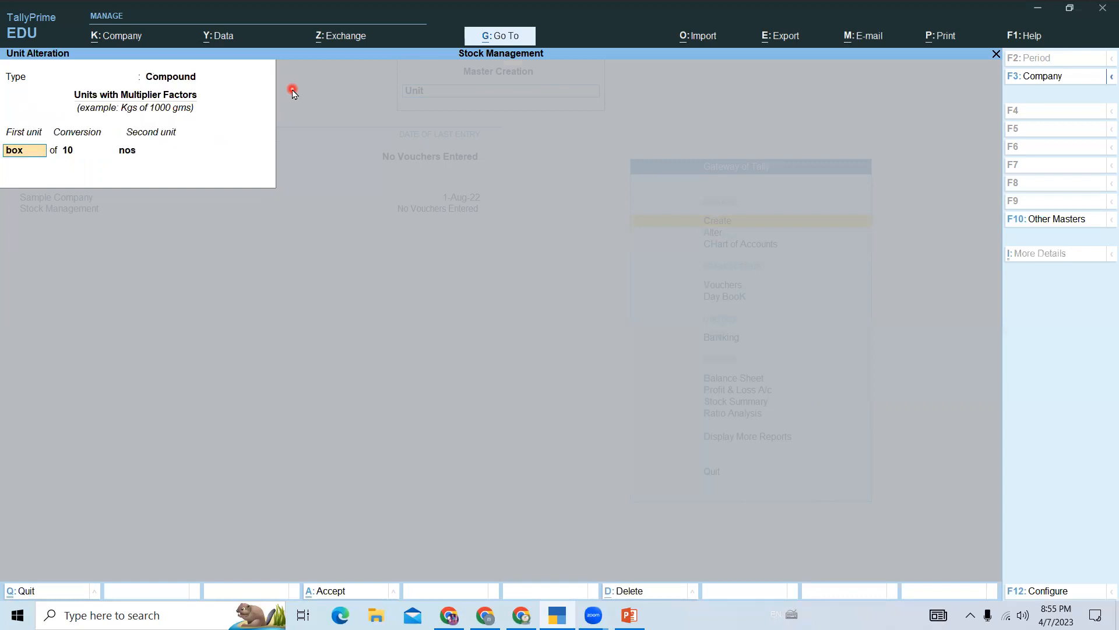
key(Escape)
key(Escape)
key(y)
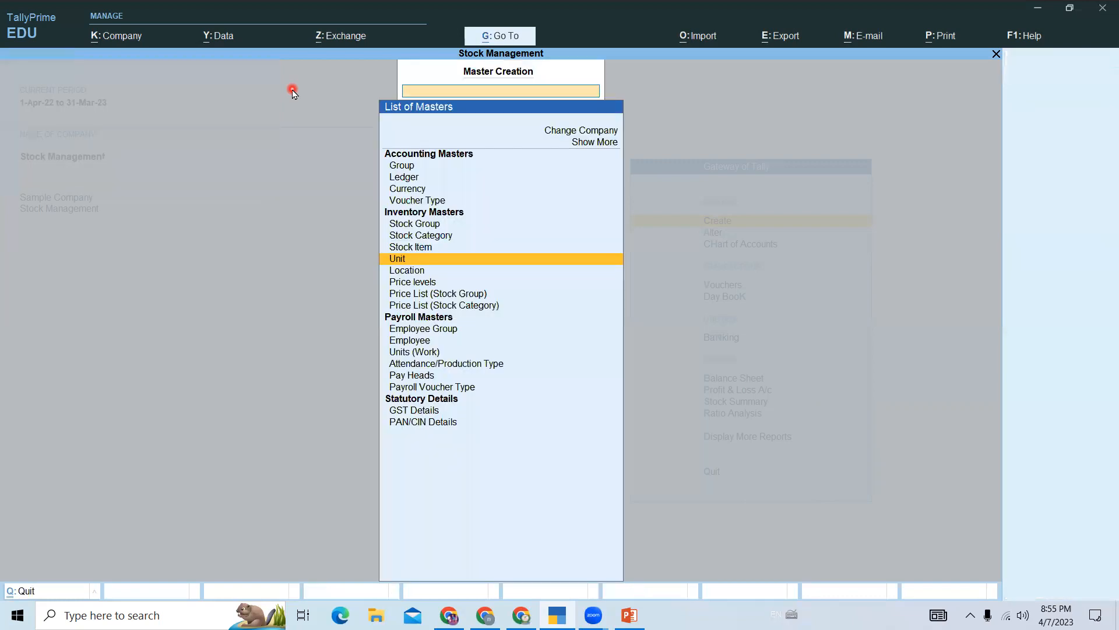
Create a new location named Delhi under Primary.
key(Down)
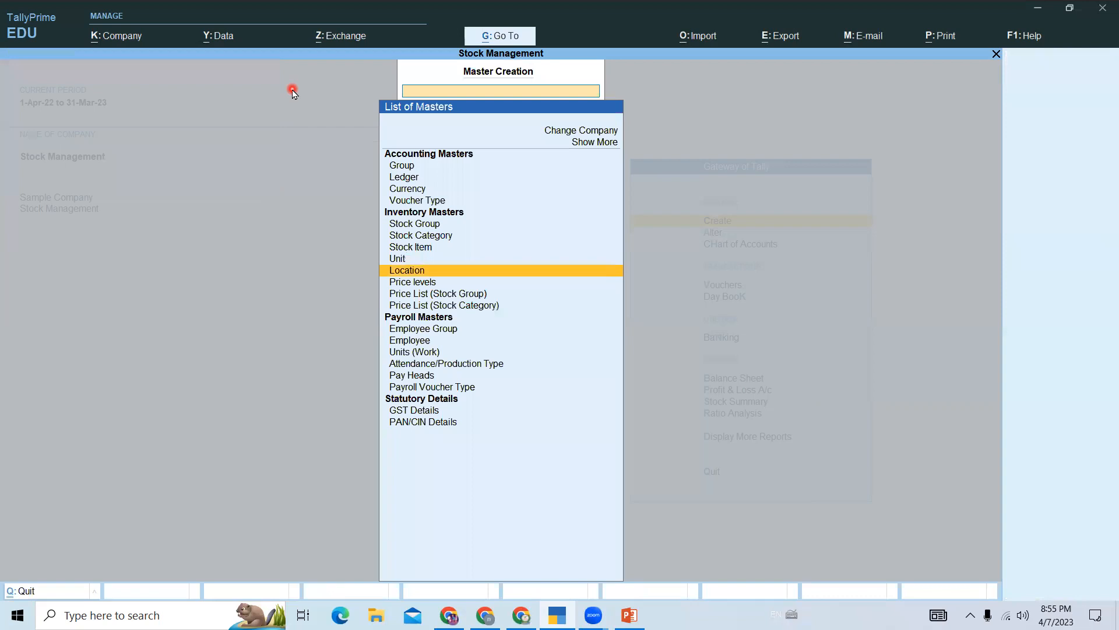
key(Return)
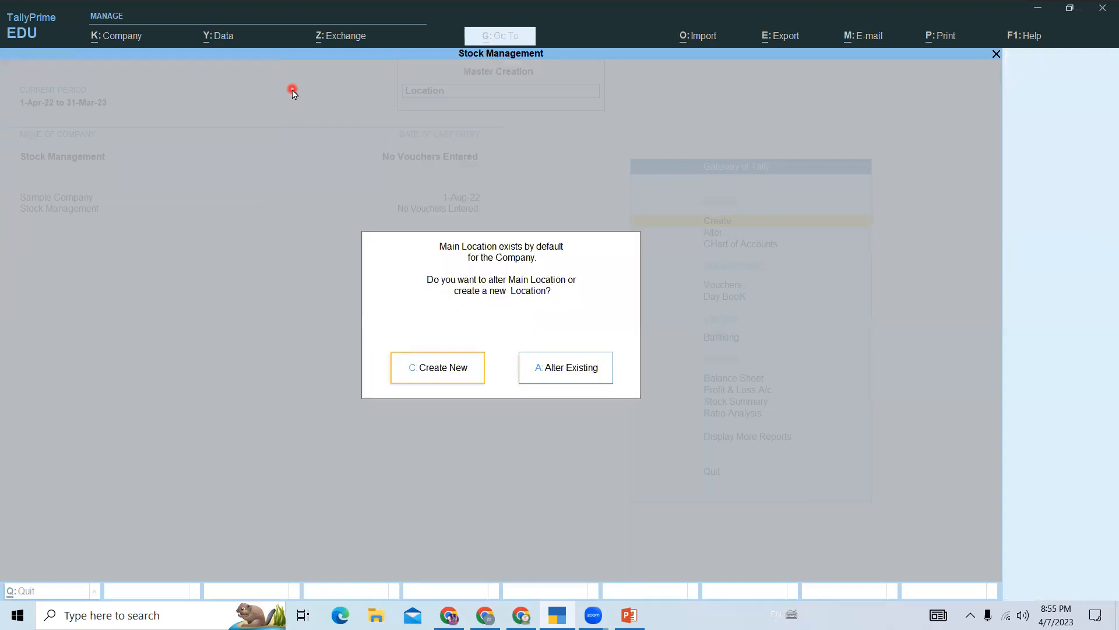
key(Return)
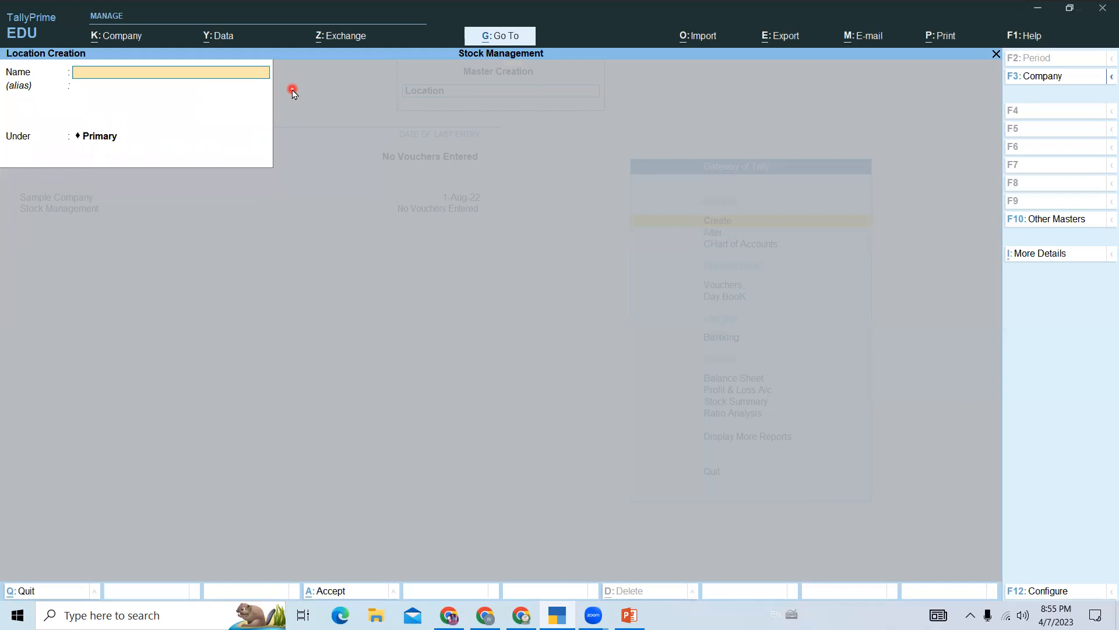
text(Delhi)
key(Return)
key(Return)
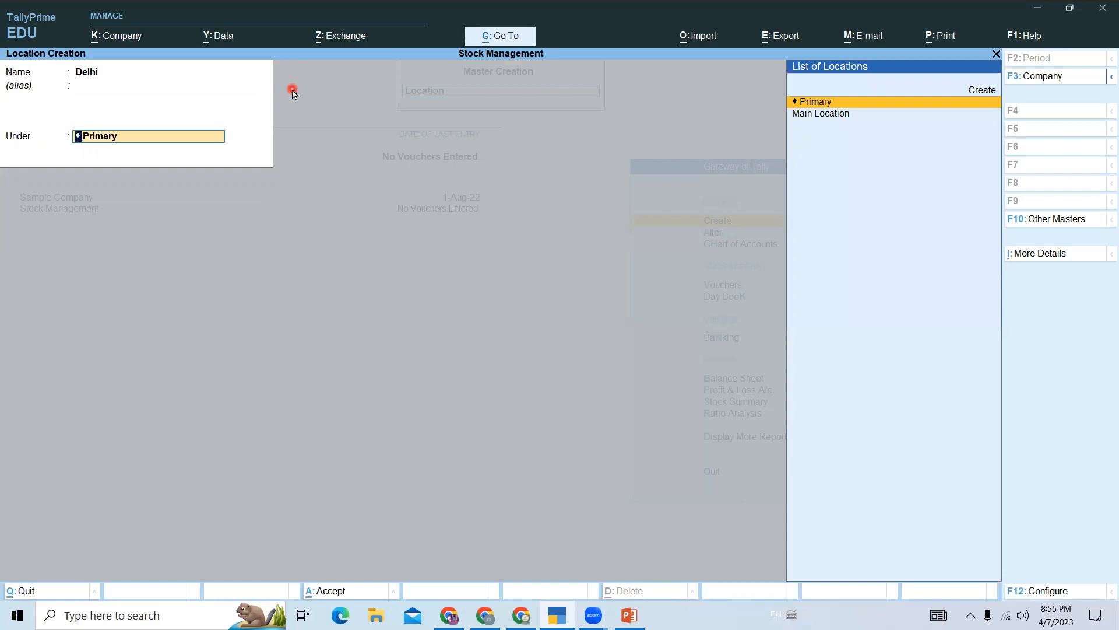
key(Return)
key(Return)
Create a location named Mumbai under Primary.
text(Mumbai)
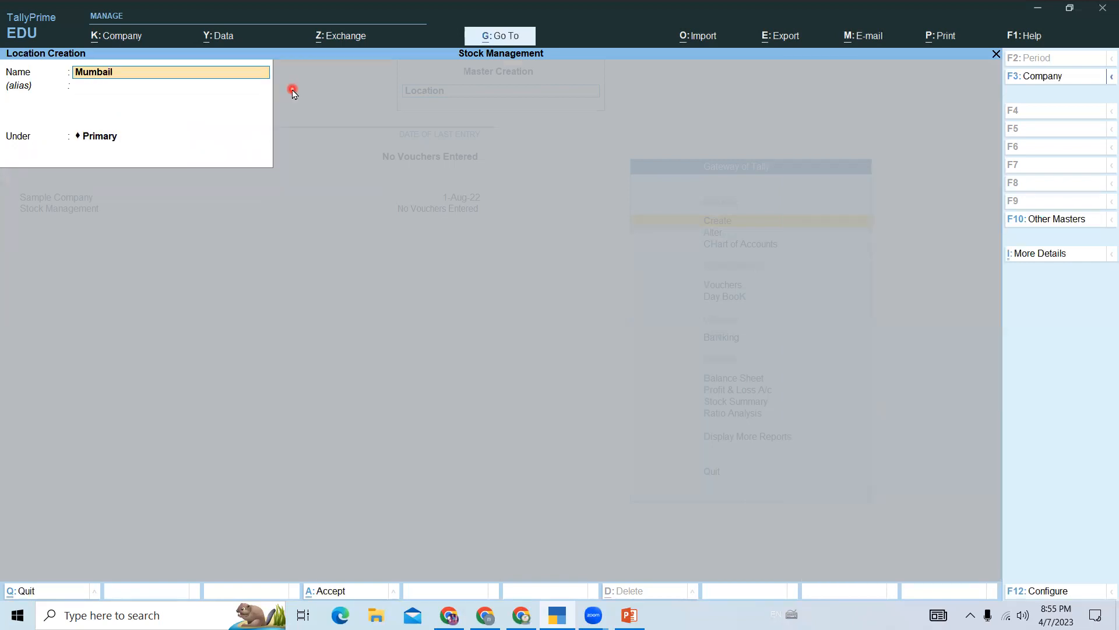
key(Return)
key(Return)
key(Return)
key(Return)
Create a location named North Delhi under Delhi.
text(North Delh)
key(Return)
key(Down)
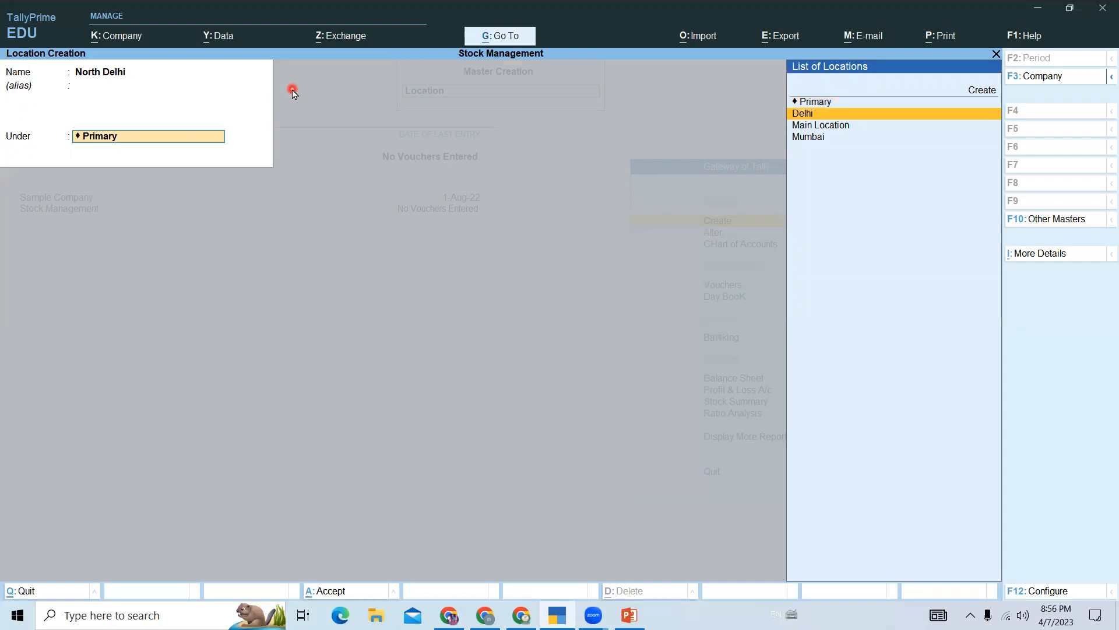
key(Return)
key(Return)
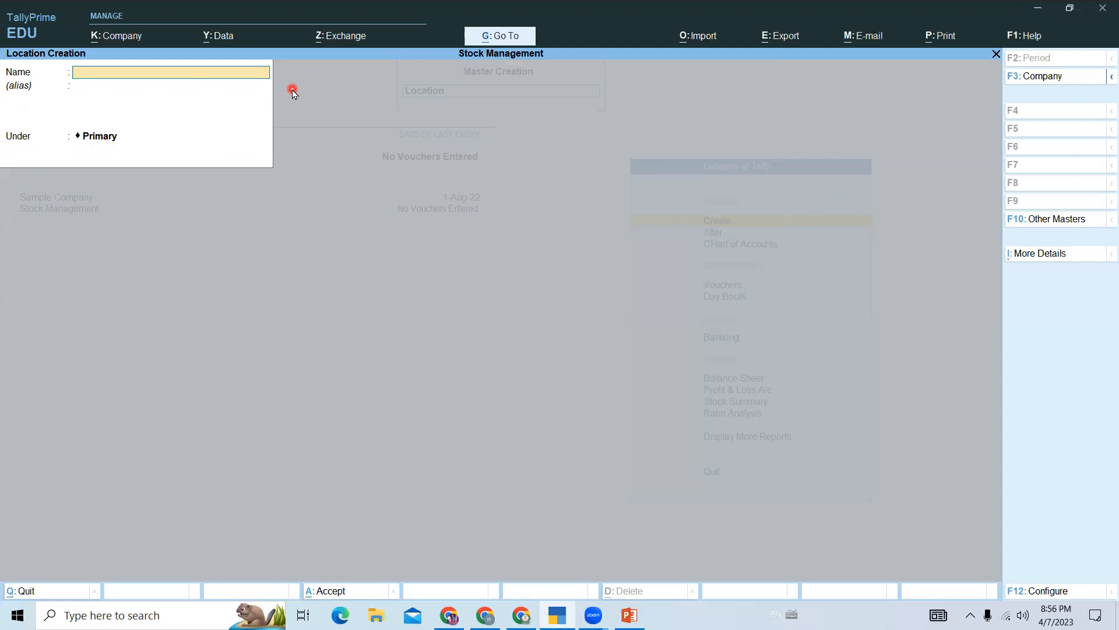
Create a location named East Delhi under Delhi and return to the list of masters.
text(East Delhi)
key(Return)
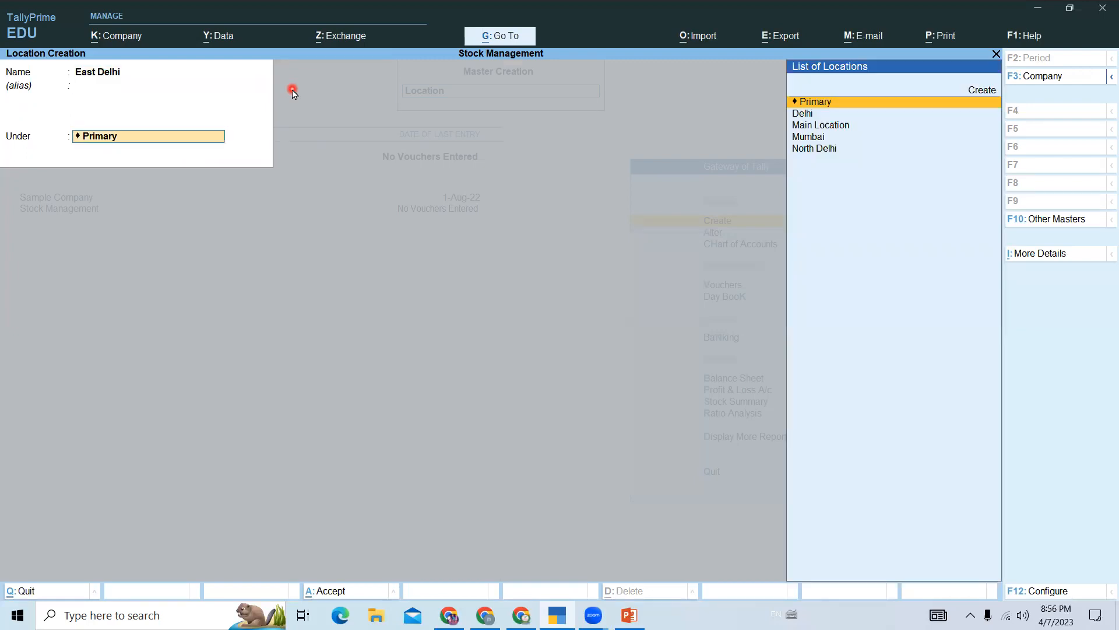
key(Down)
key(Return)
key(Return)
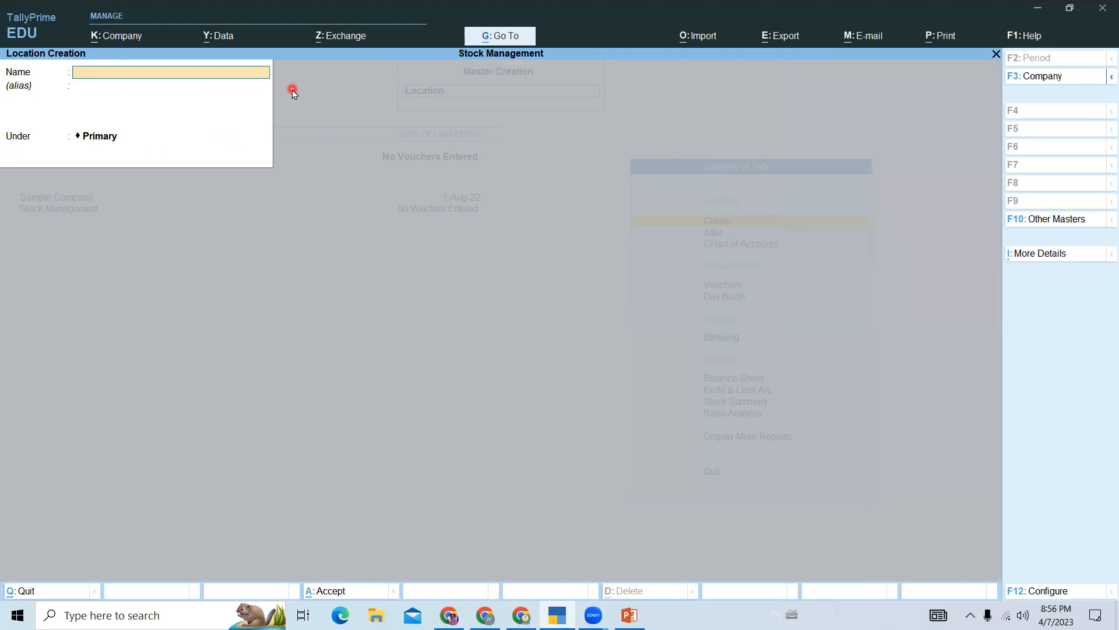
key(Escape)
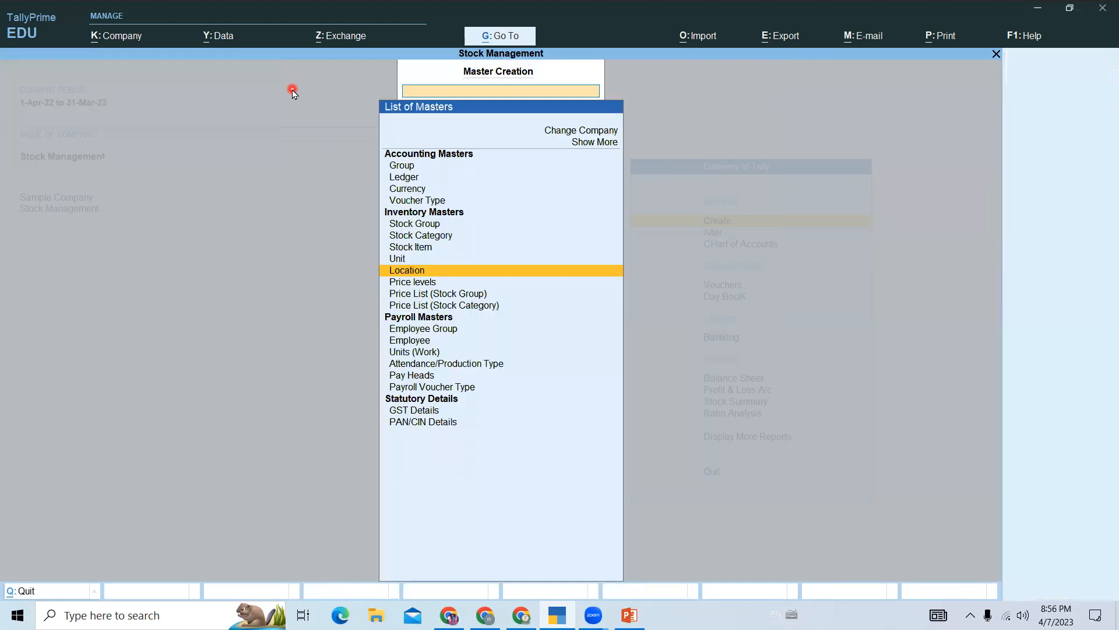
Examine the list of locations available for alteration and return to the list of masters.
key(Escape)
key(Down)
key(Return)
key(Down)
key(Down)
key(Down)
key(Down)
key(Down)
key(Down)
key(Down)
key(Down)
key(Down)
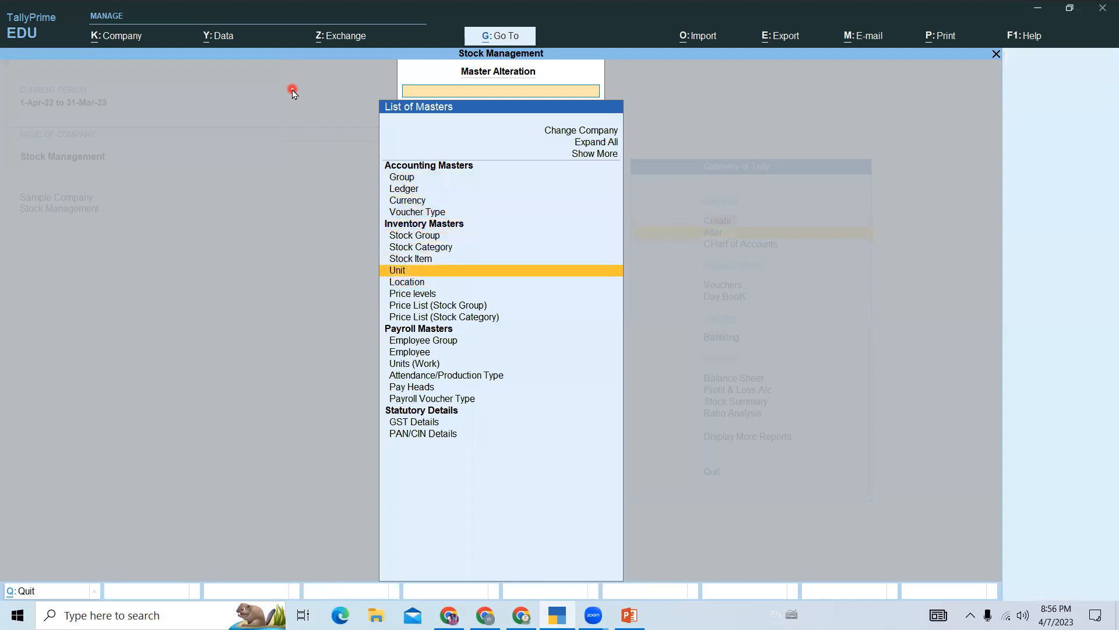
key(Return)
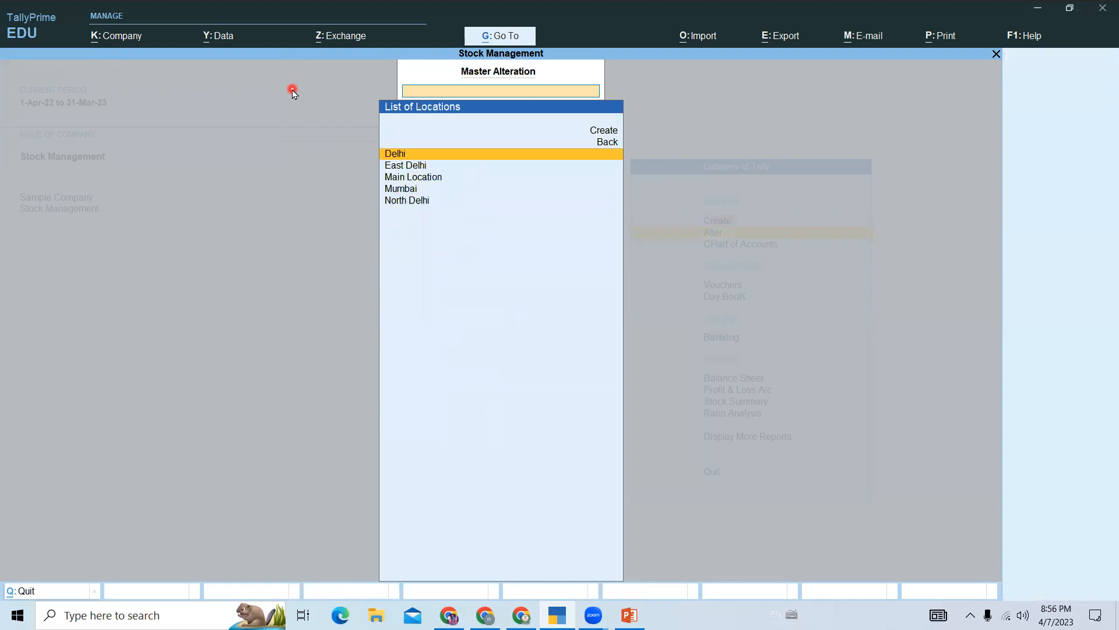
key(Escape)
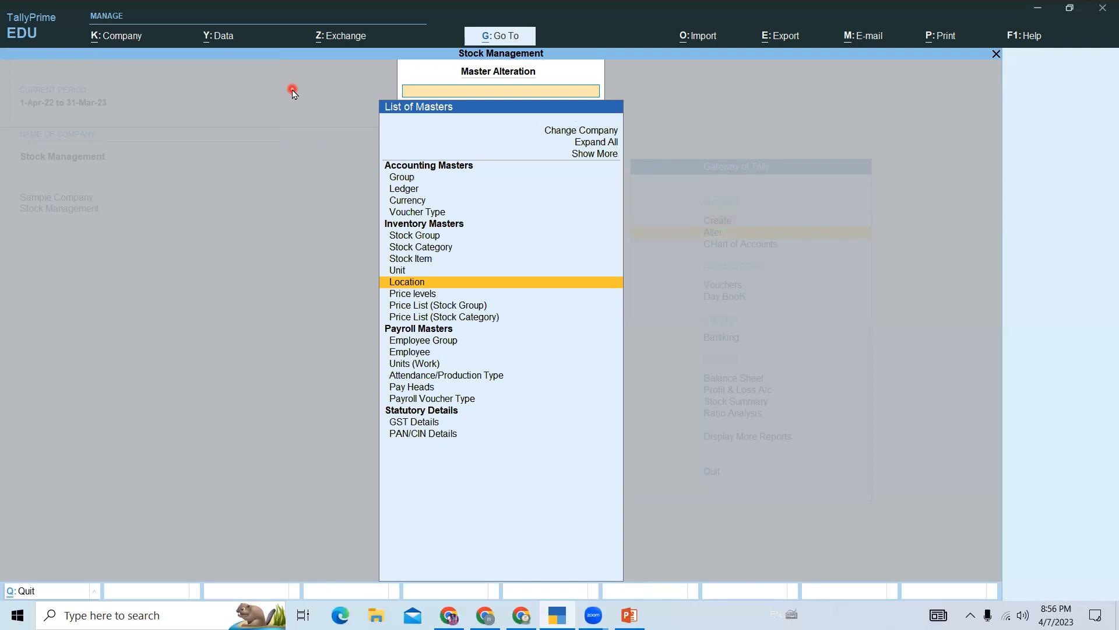
Start creating a stock item named Samsung 43" Tv and place it under the Samsung group.
key(Up)
key(Up)
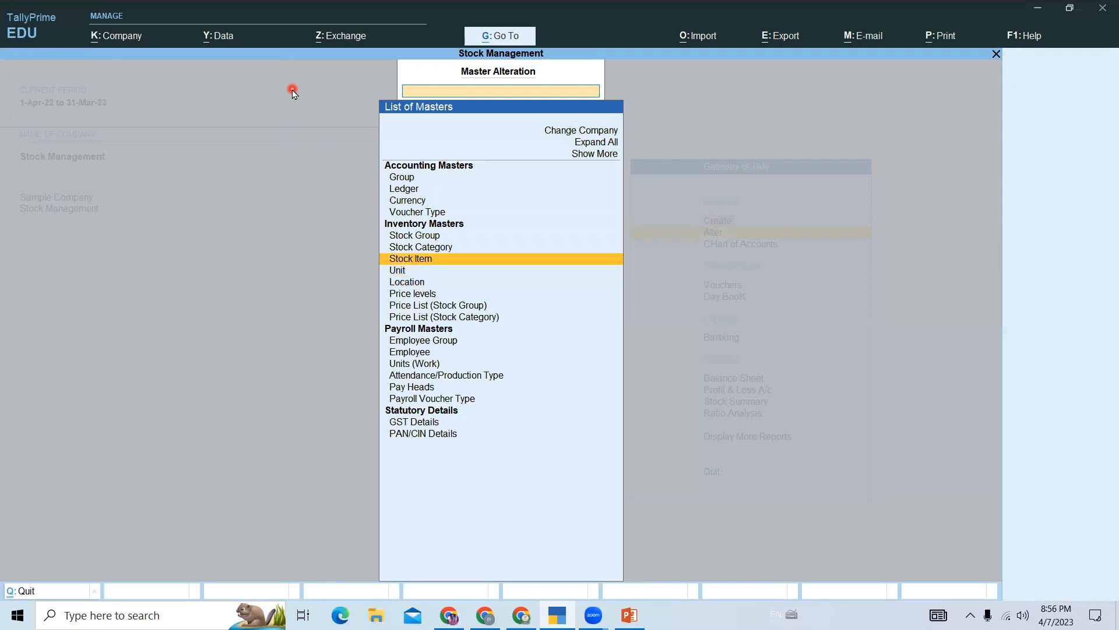
key(Return)
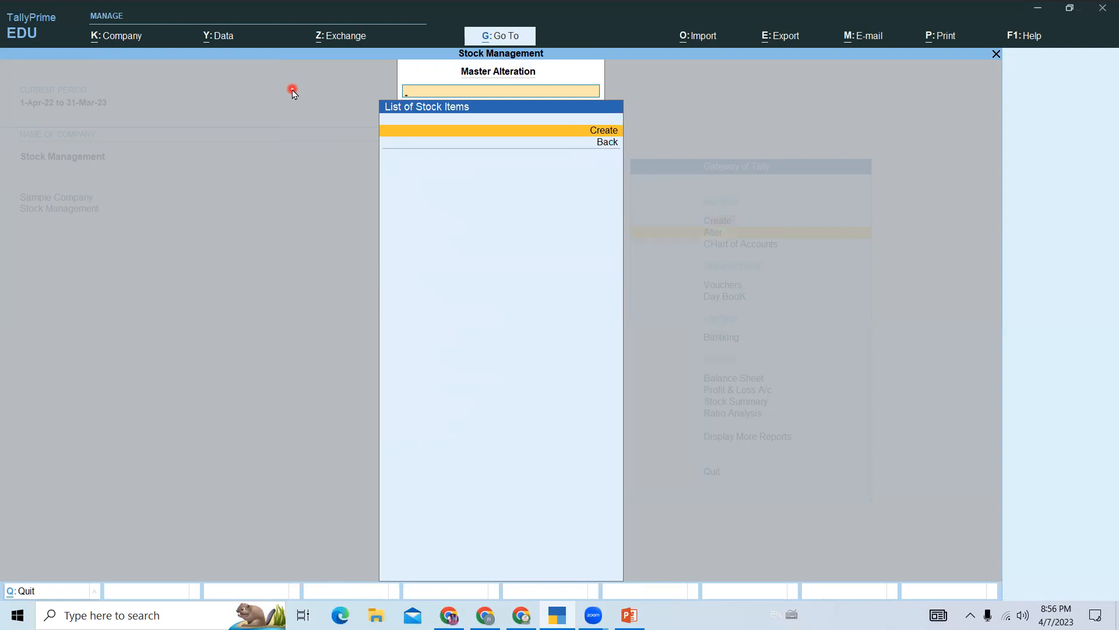
key(Return)
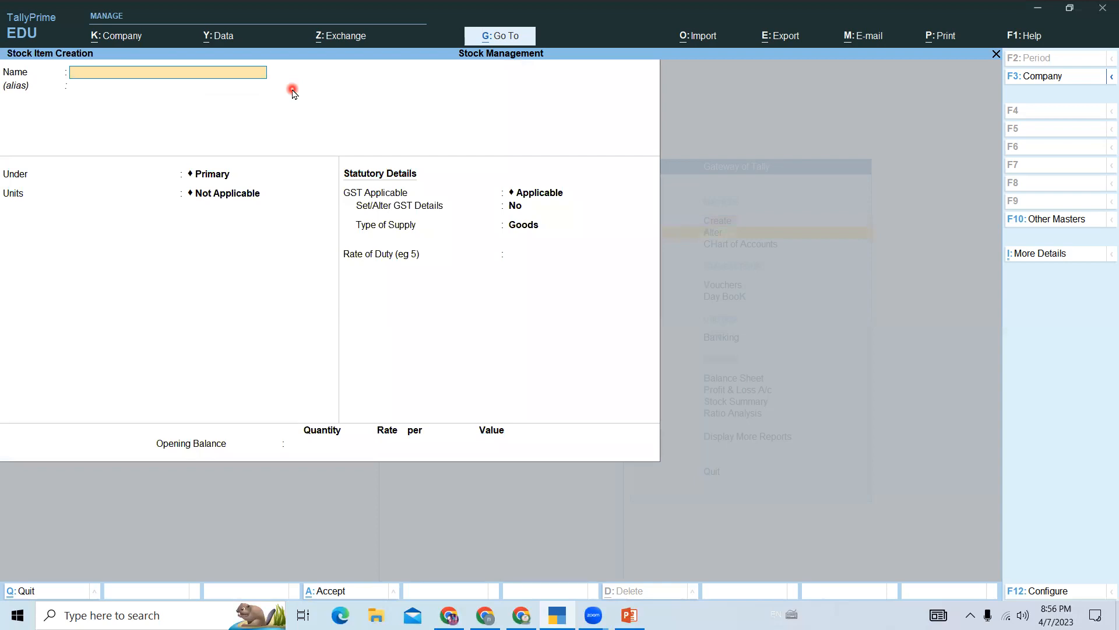
text(Samsung)
text(43" Tv)
key(Return)
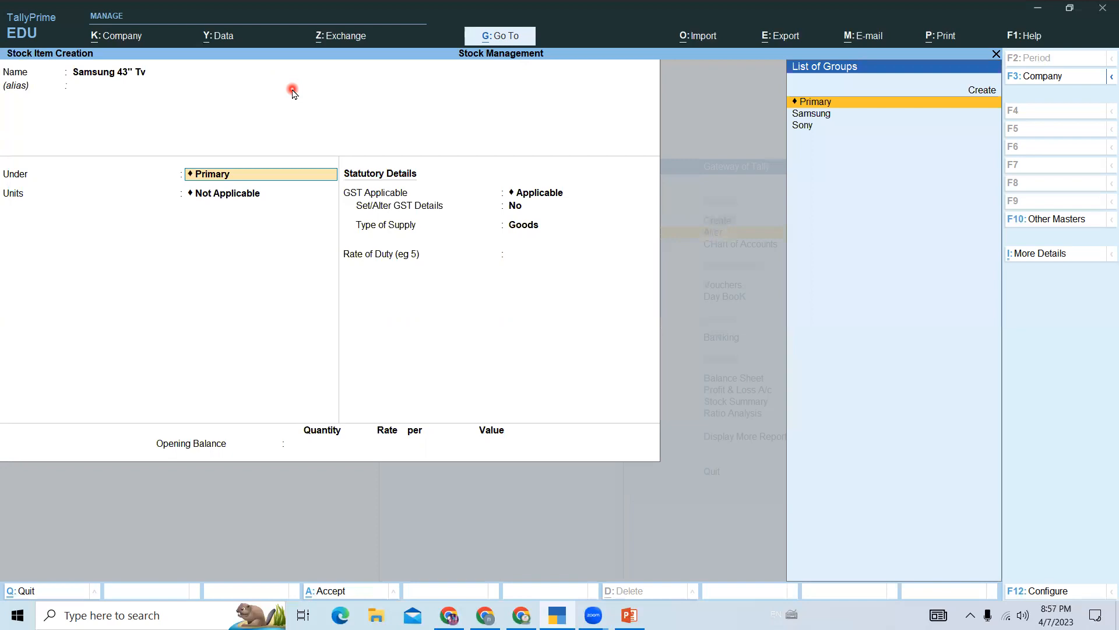
key(Down)
key(Return)
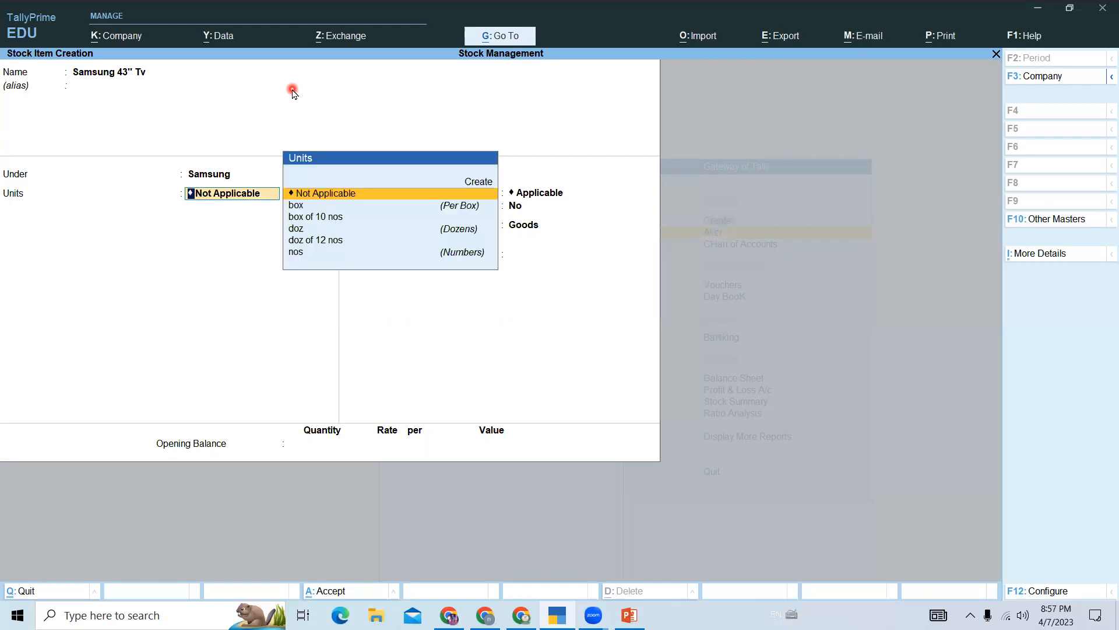
Open the additional details of the Samsung 43" Tv item and expand them to the full list of options.
click(1030, 258)
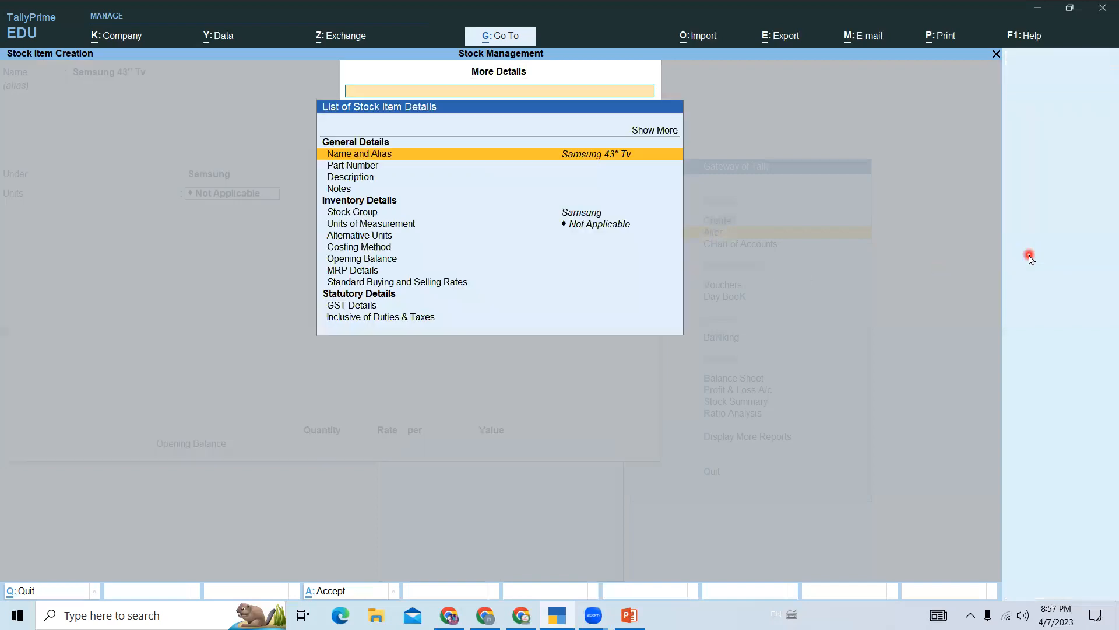
key(Down)
key(Down)
key(Down)
key(Down)
key(Down)
key(Down)
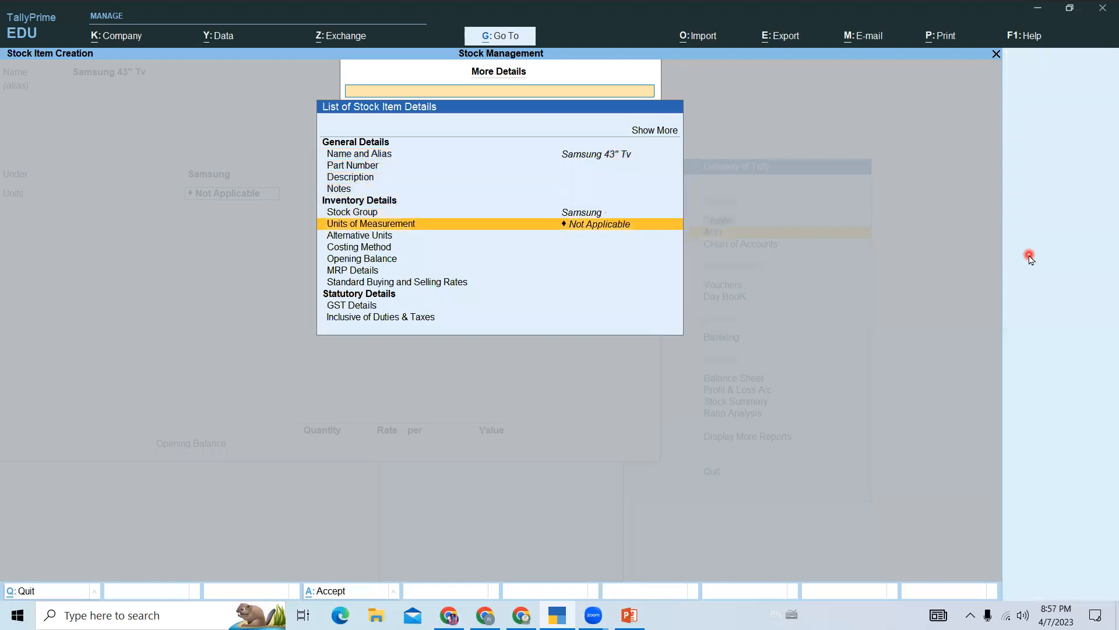
key(Up)
key(Up)
key(Down)
key(Down)
key(Down)
key(Up)
key(Up)
key(Up)
key(Up)
key(Up)
key(Up)
key(Up)
key(Up)
key(Up)
key(Up)
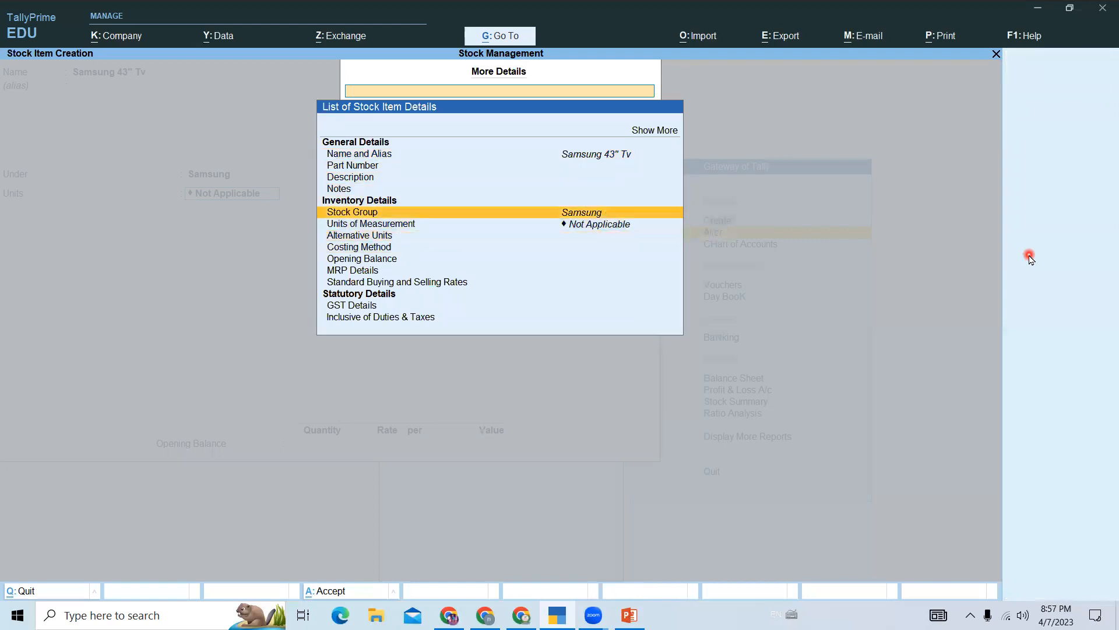
key(Return)
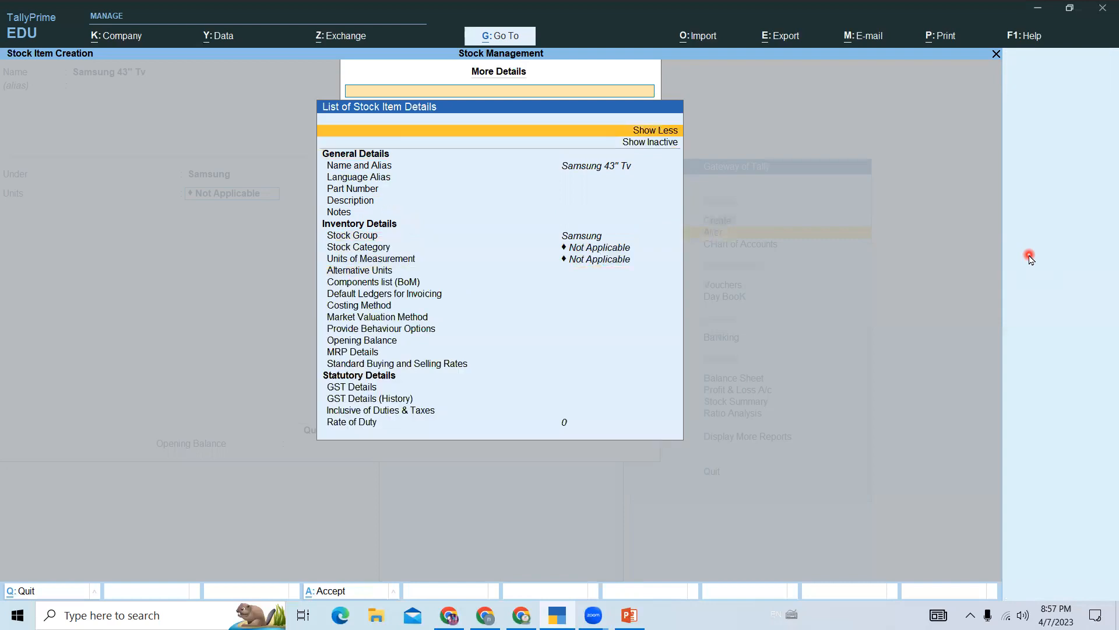
Set the item's stock category to Samsung Tv.
key(Down)
key(Down)
key(Down)
key(Down)
key(Down)
key(Down)
key(Down)
key(Down)
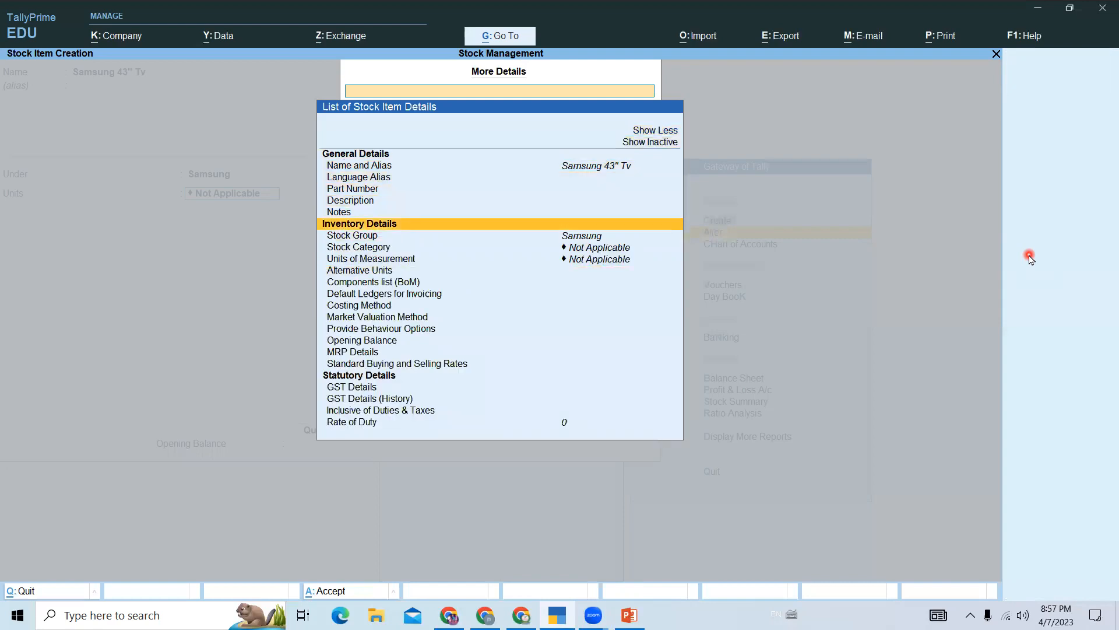
key(Down)
key(Down)
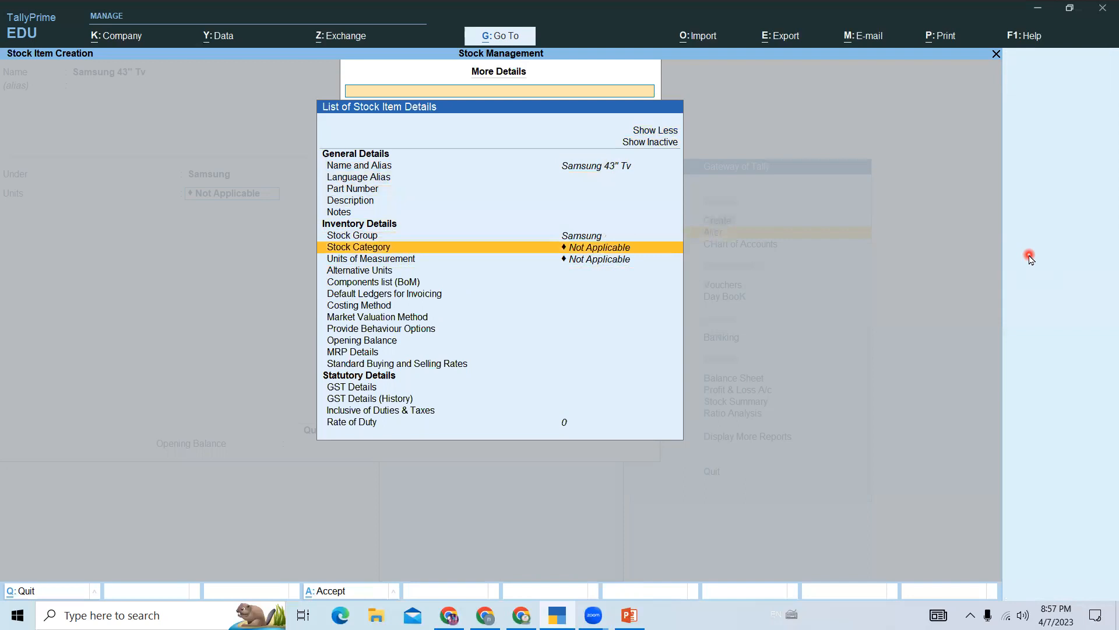
key(Return)
key(Down)
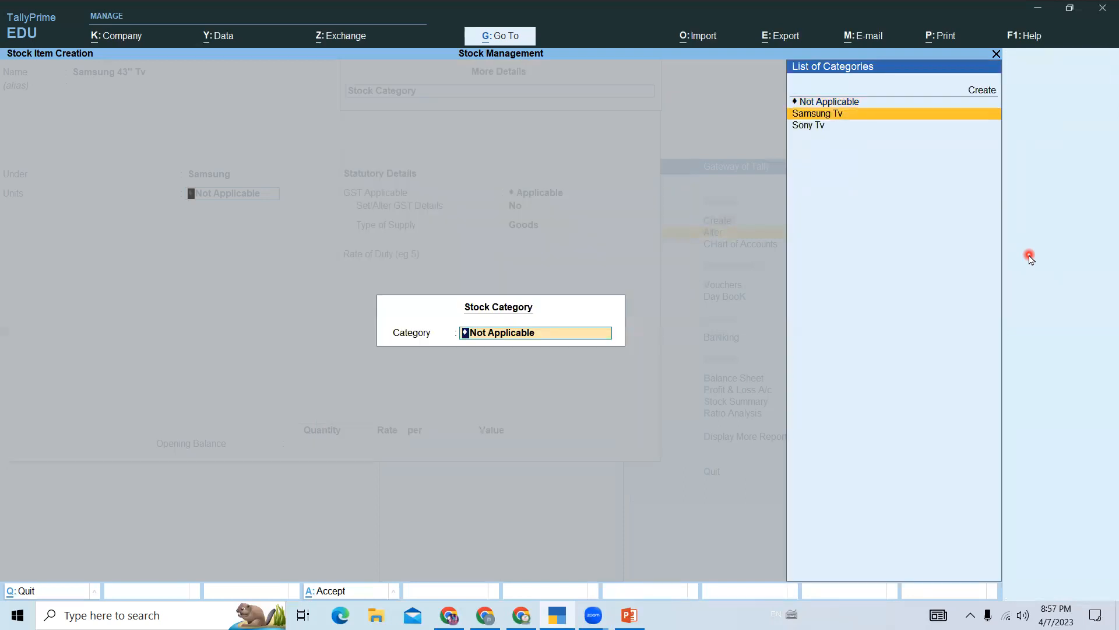
key(Return)
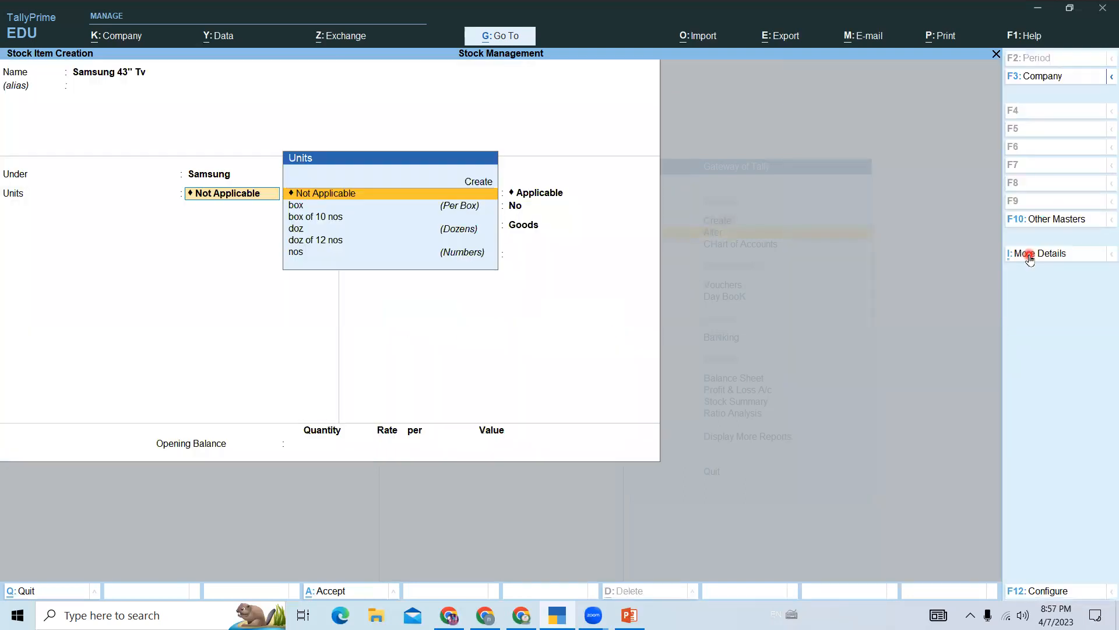
Set the item's units to nos and keep alternate units as Not Applicable.
key(Down)
key(Down)
key(Down)
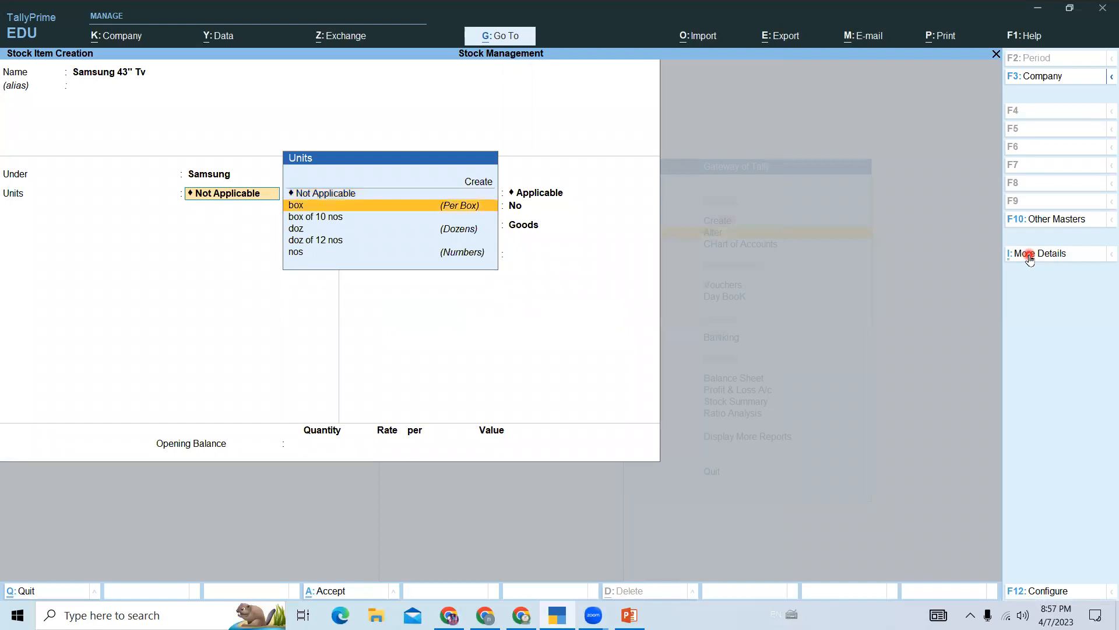
key(Down)
key(Down)
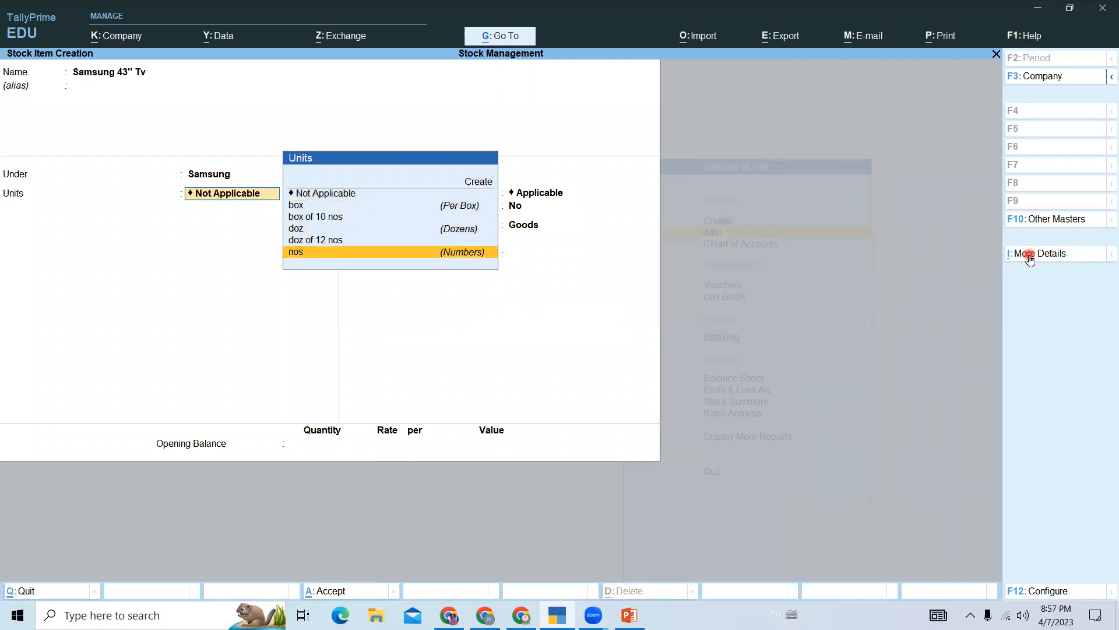
key(Return)
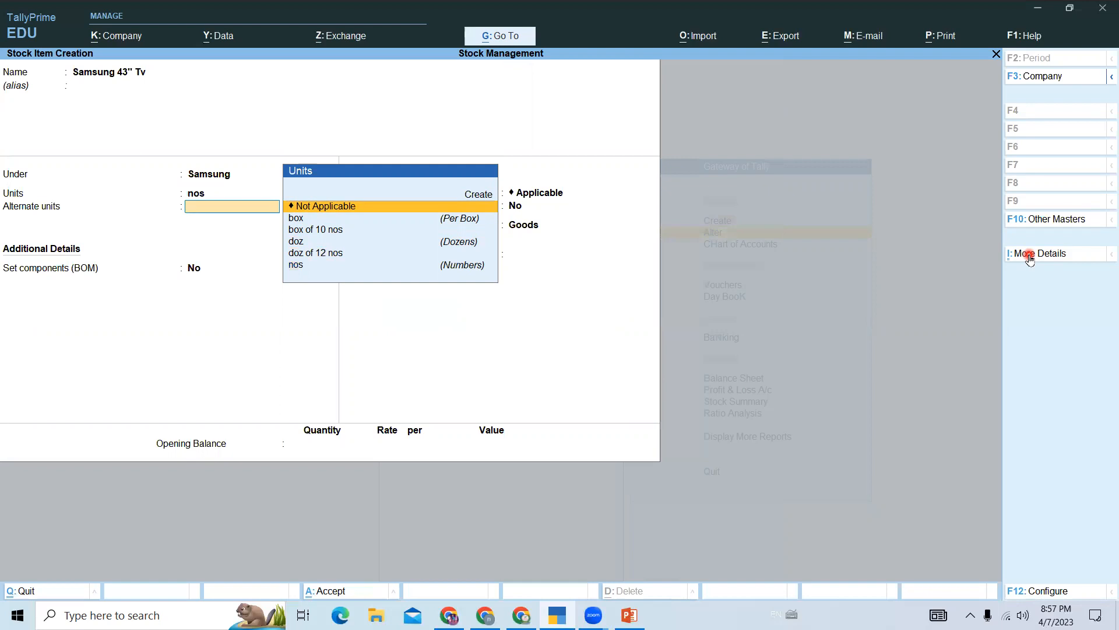
key(Return)
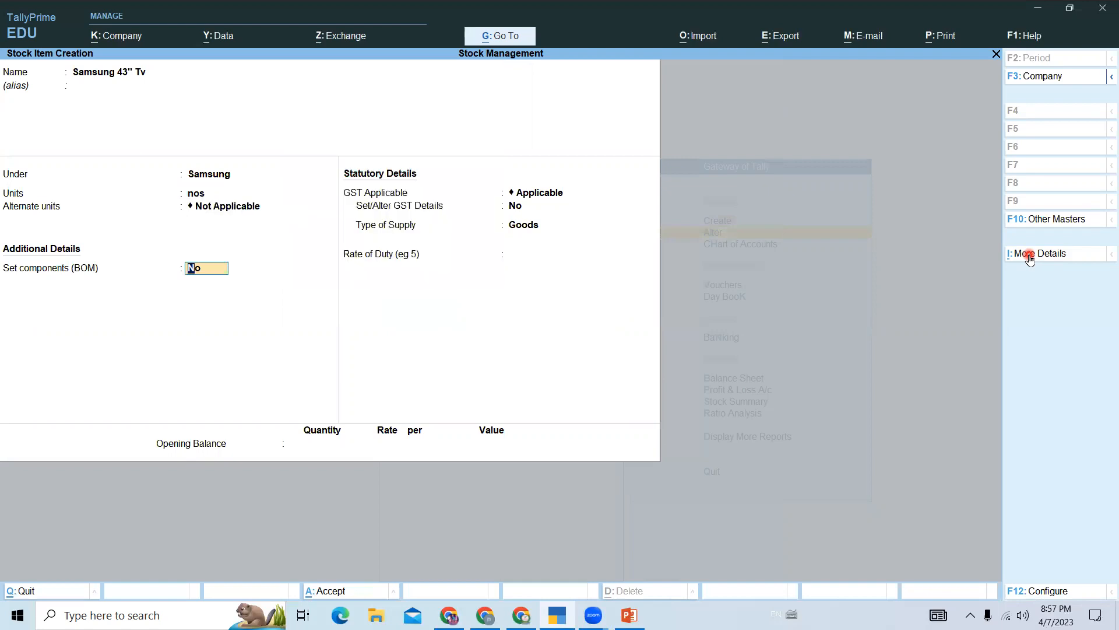
Keep the default component and statutory details, and enter an opening balance quantity of 200 nos.
key(Return)
key(Return)
key(Return)
key(Return)
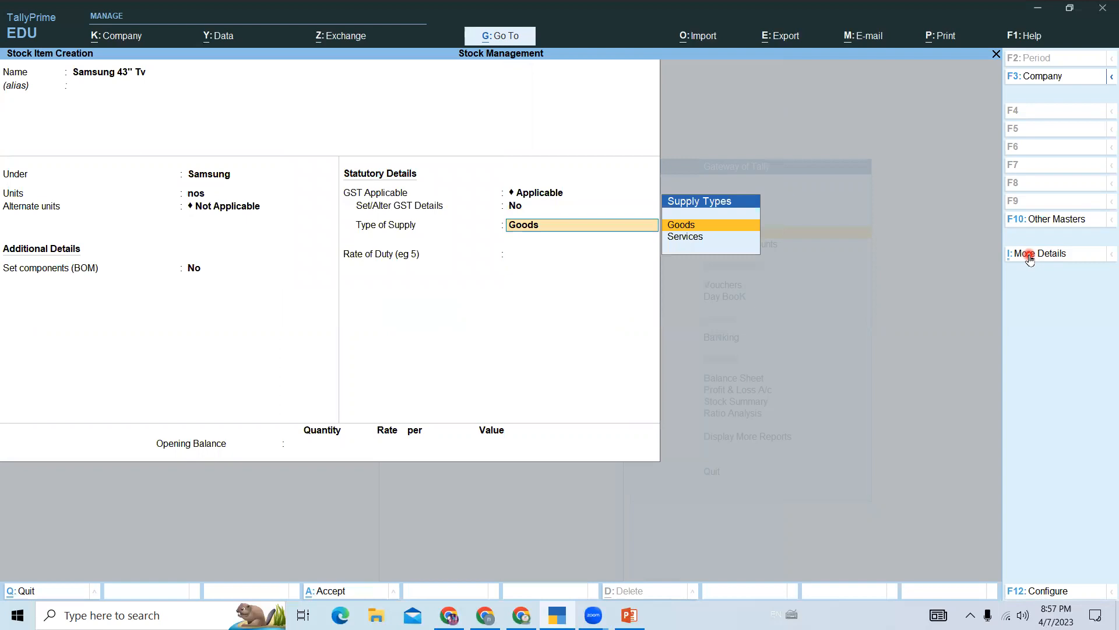
key(Return)
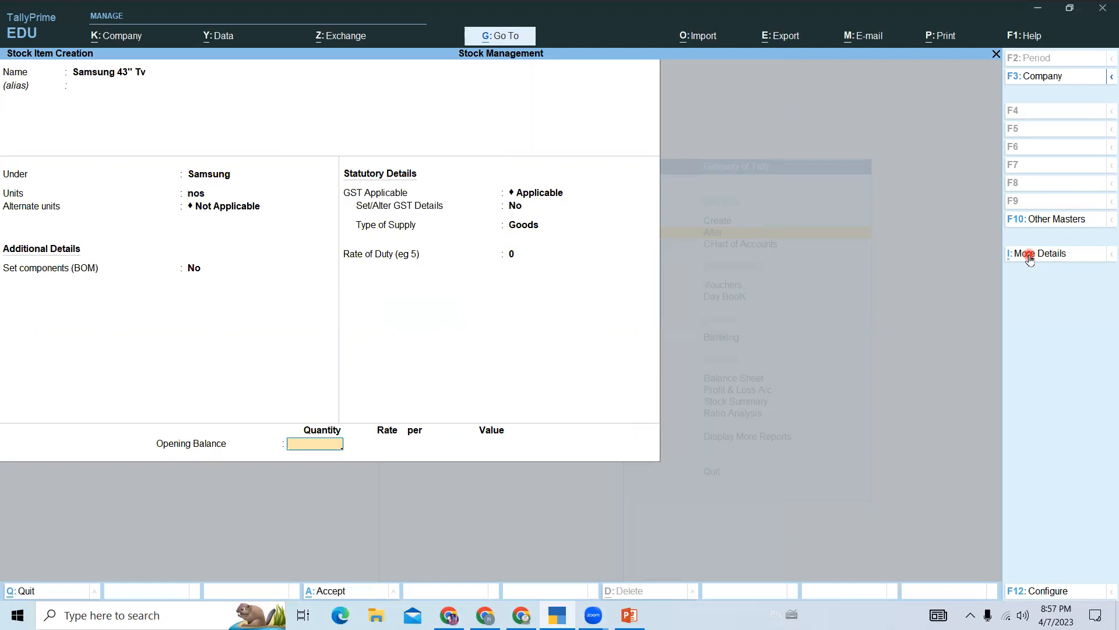
text(200)
key(Return)
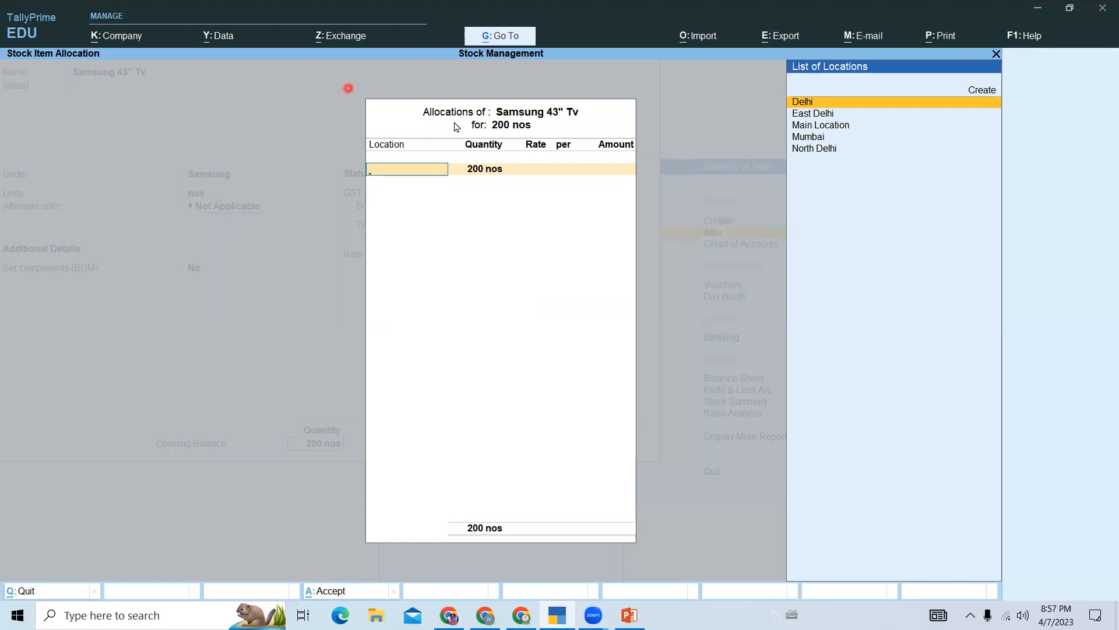
Allocate 100 nos of the opening stock to Delhi at a rate of 22000 per nos.
click(296, 70)
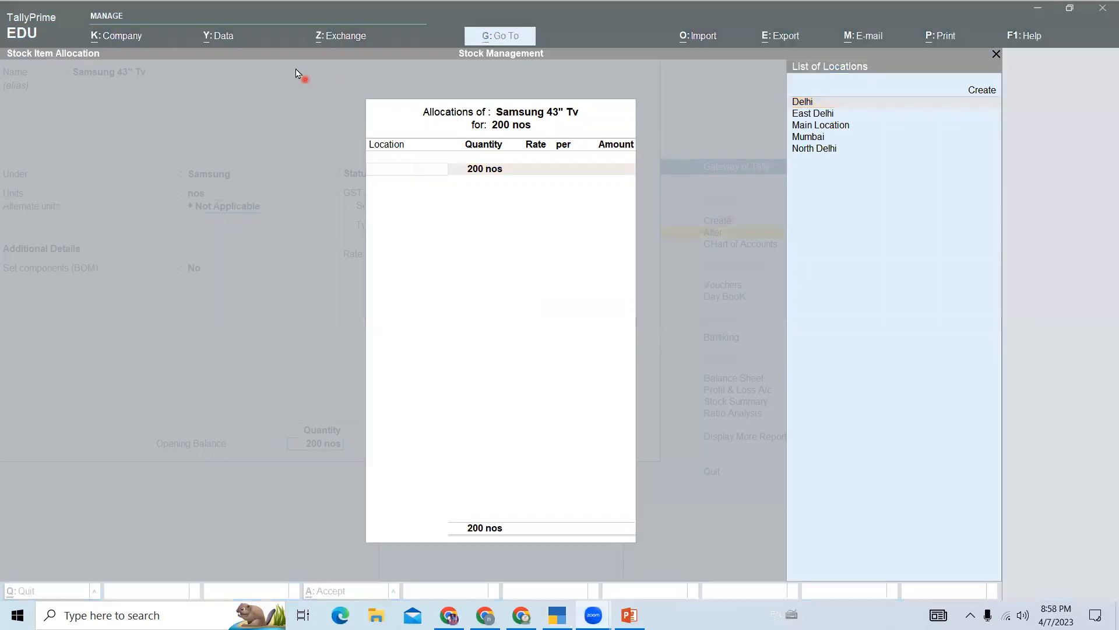
click(317, 132)
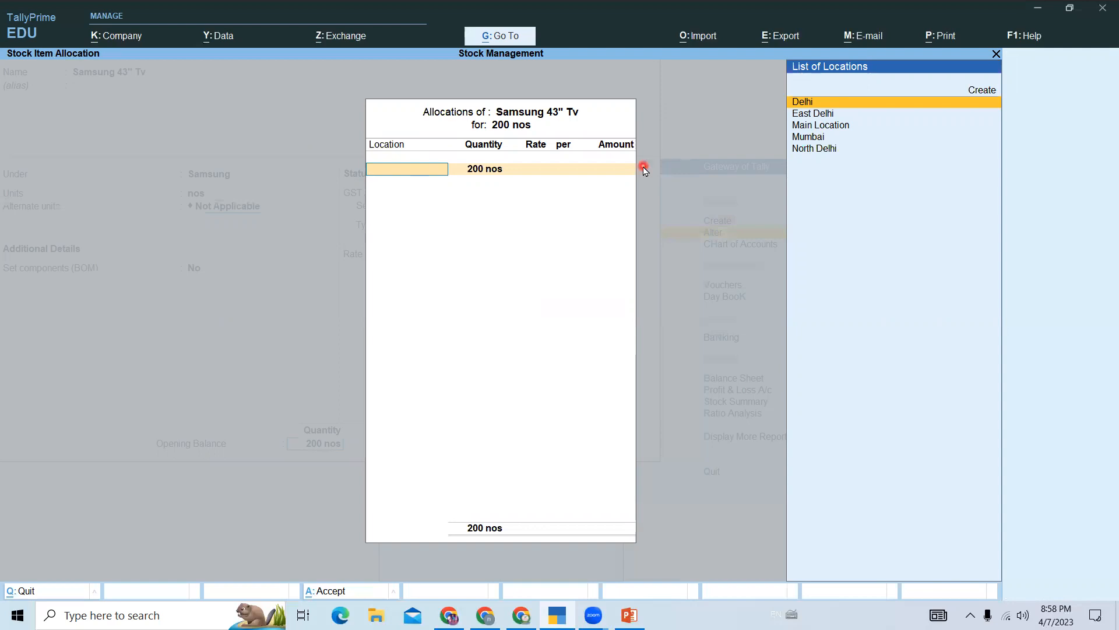
text(D)
key(Return)
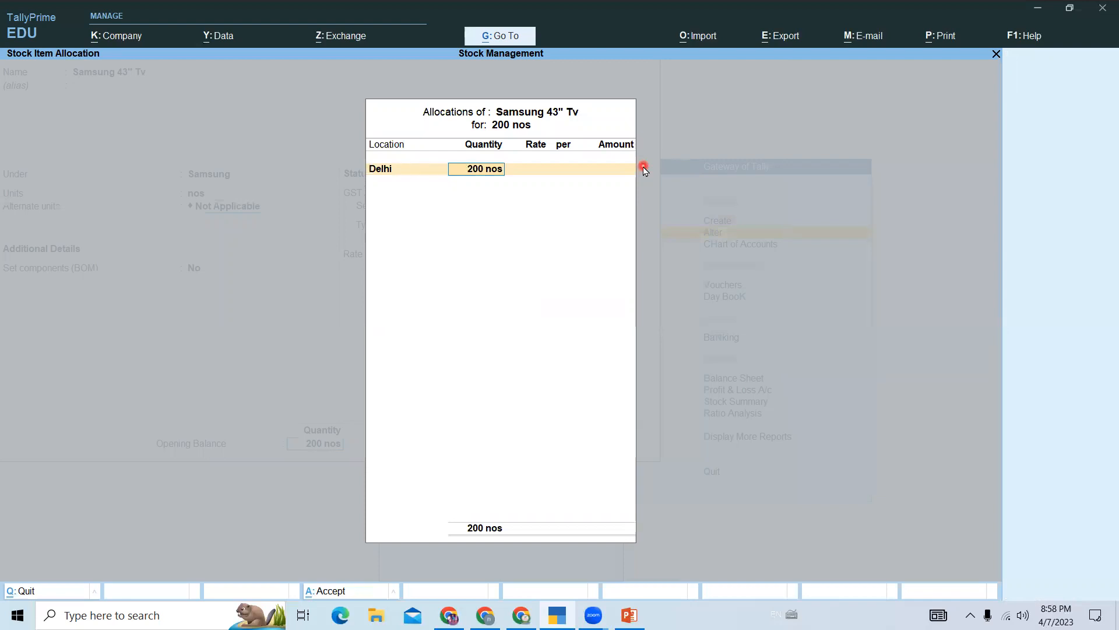
text(100)
key(Return)
text(22)
text(000)
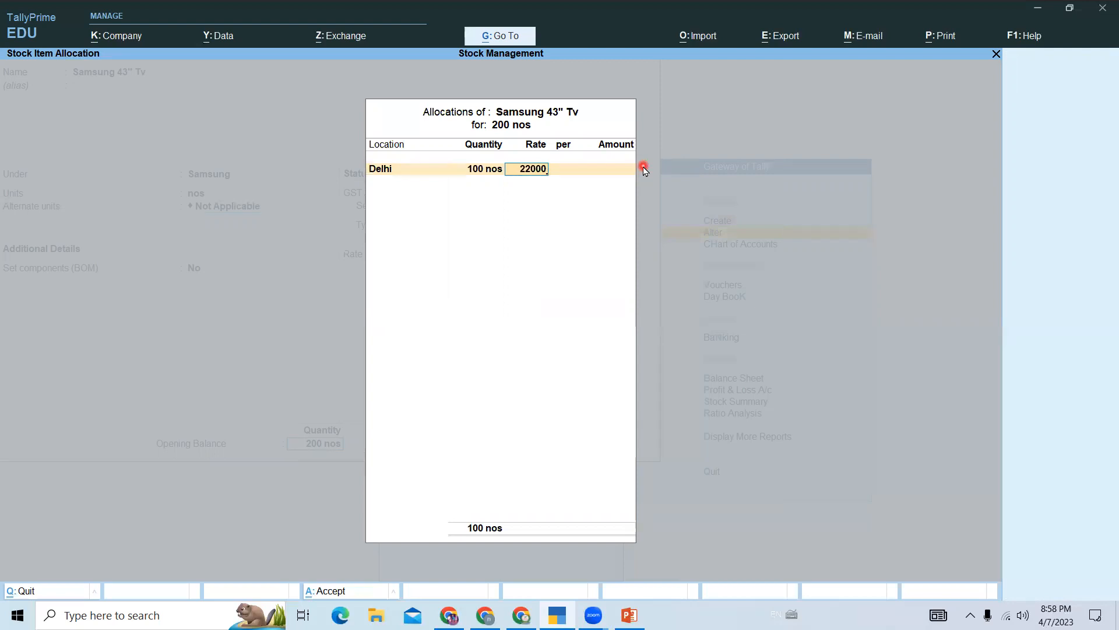
key(Return)
key(Return)
key(Return)
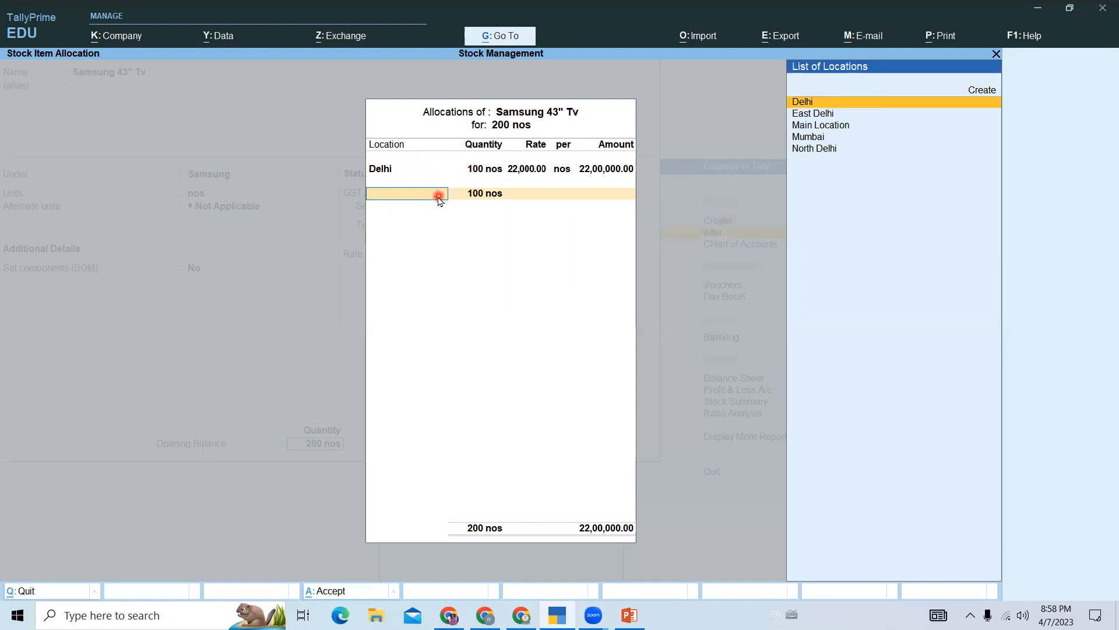
Allocate the remaining 100 nos to a second location at a rate of 22000, save the stock item, and return to the Gateway of Tally.
key(Down)
key(Down)
key(Down)
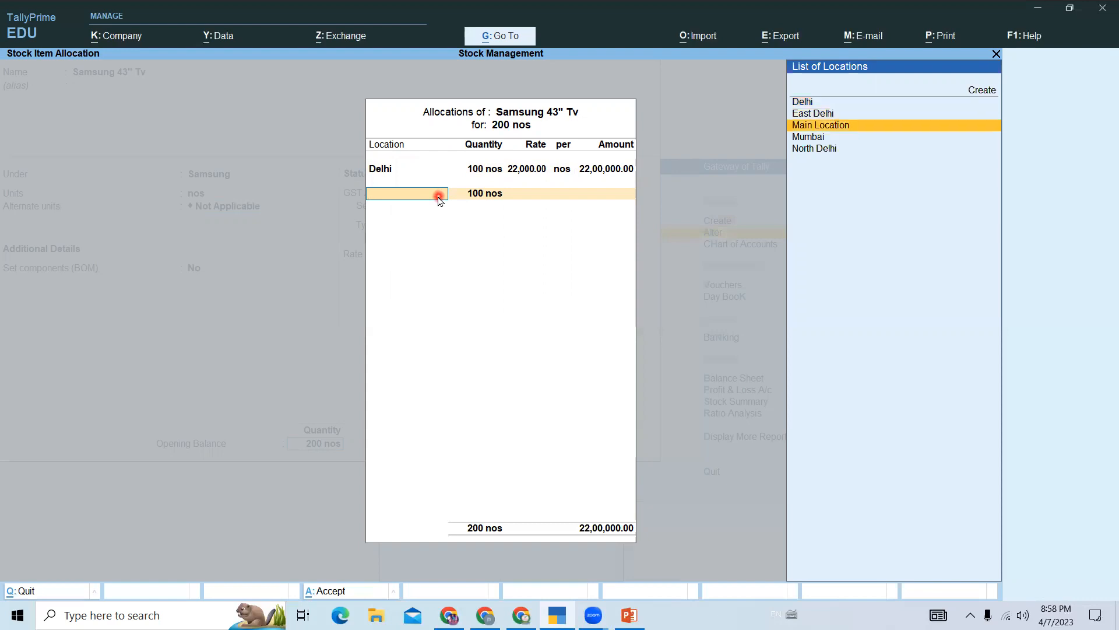
key(Return)
key(Return)
text(22000)
key(Return)
key(Return)
key(Return)
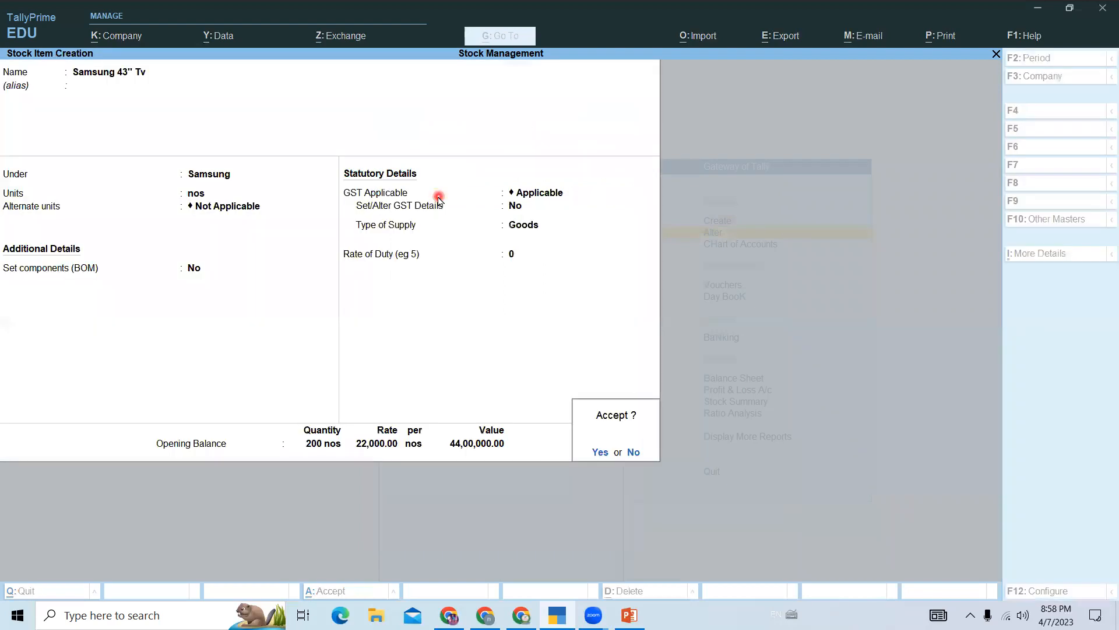
key(Return)
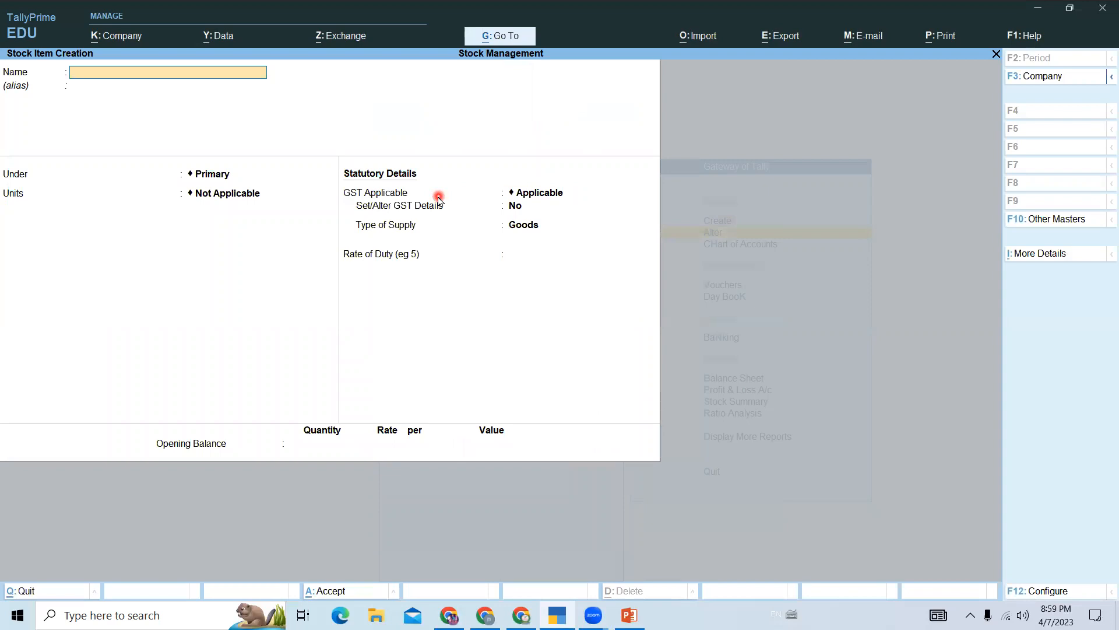
key(Escape)
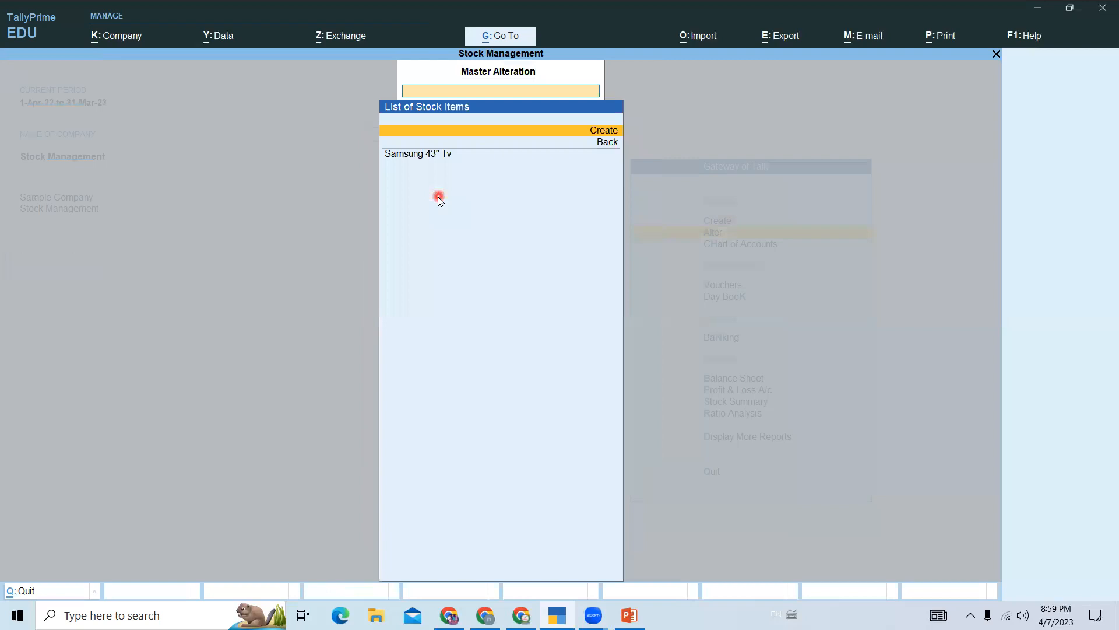
key(Escape)
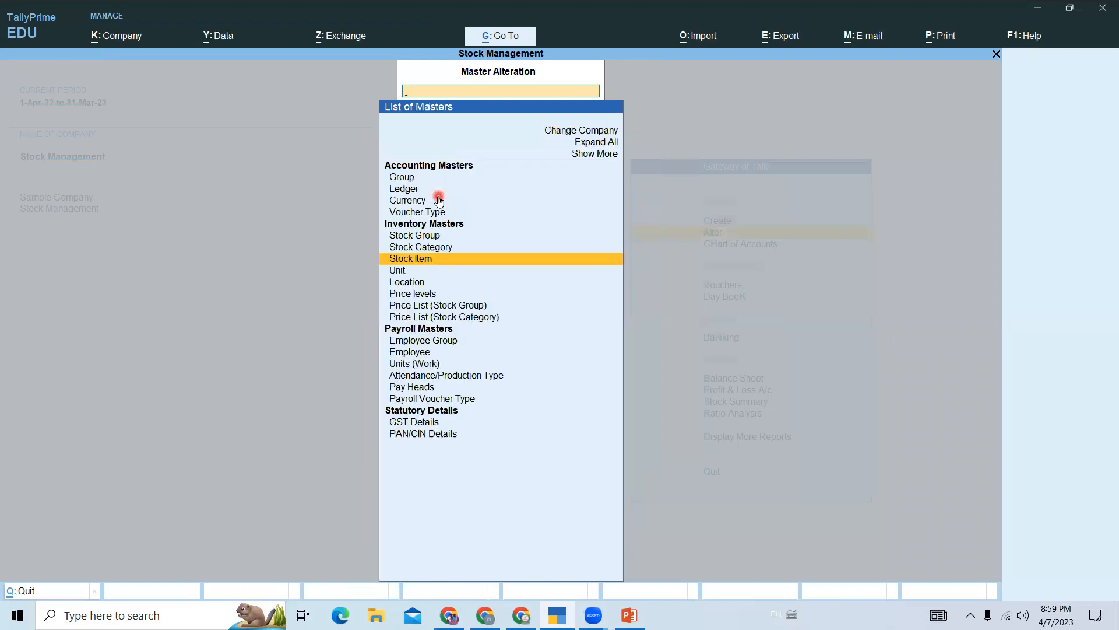
key(Escape)
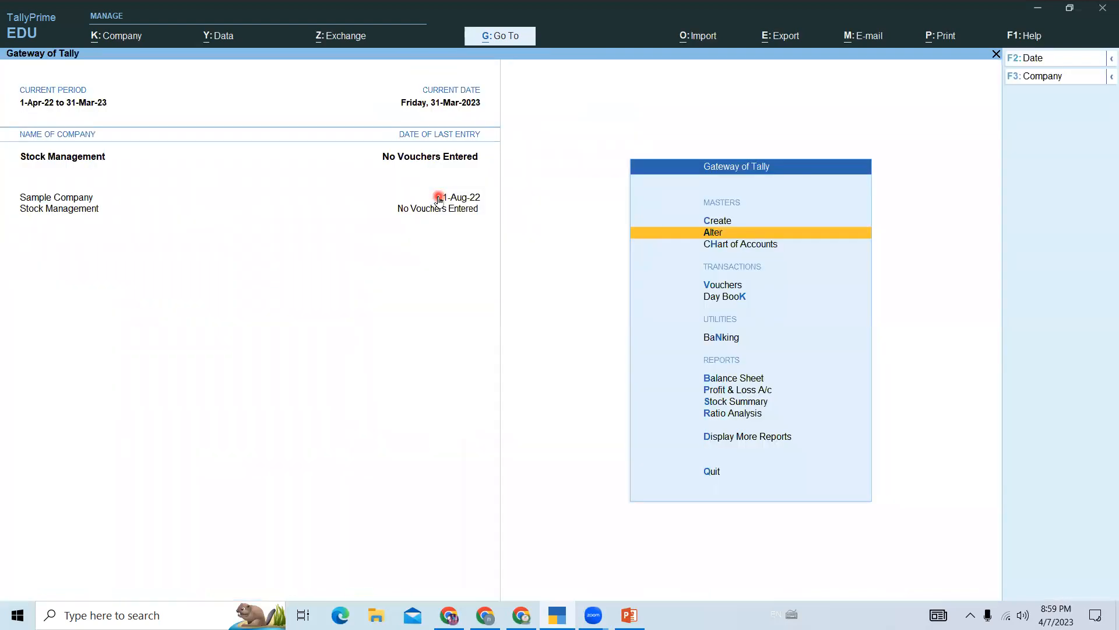
key(Up)
key(Return)
key(Down)
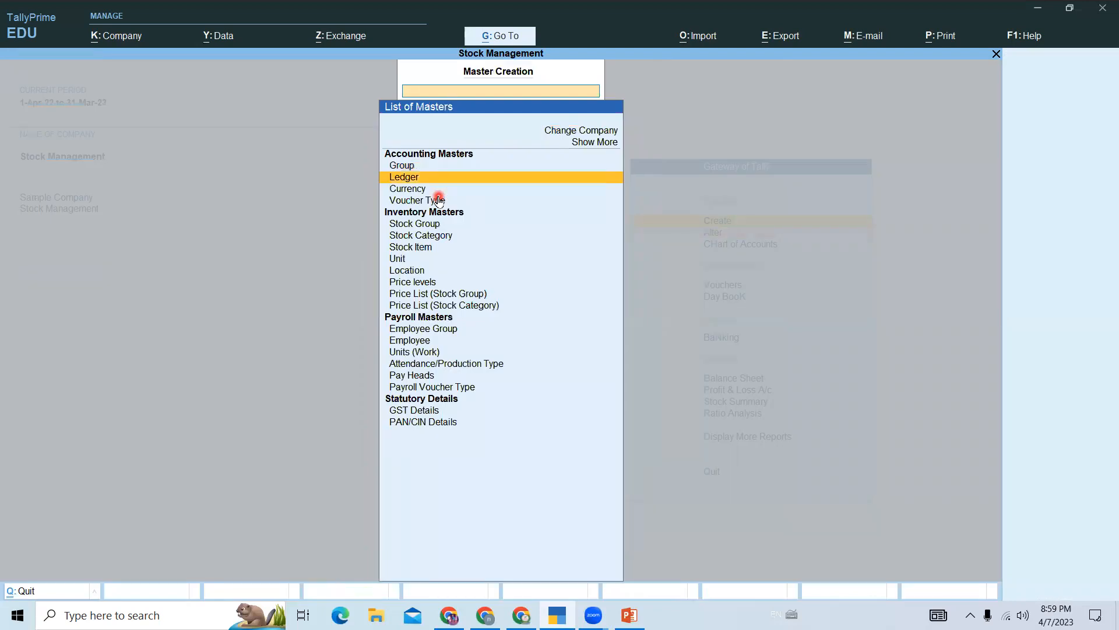
key(Escape)
Open the list of stock items from the chart of accounts.
key(Down)
key(Down)
key(Return)
key(Down)
key(Down)
key(Down)
key(Down)
key(Down)
key(Down)
key(Return)
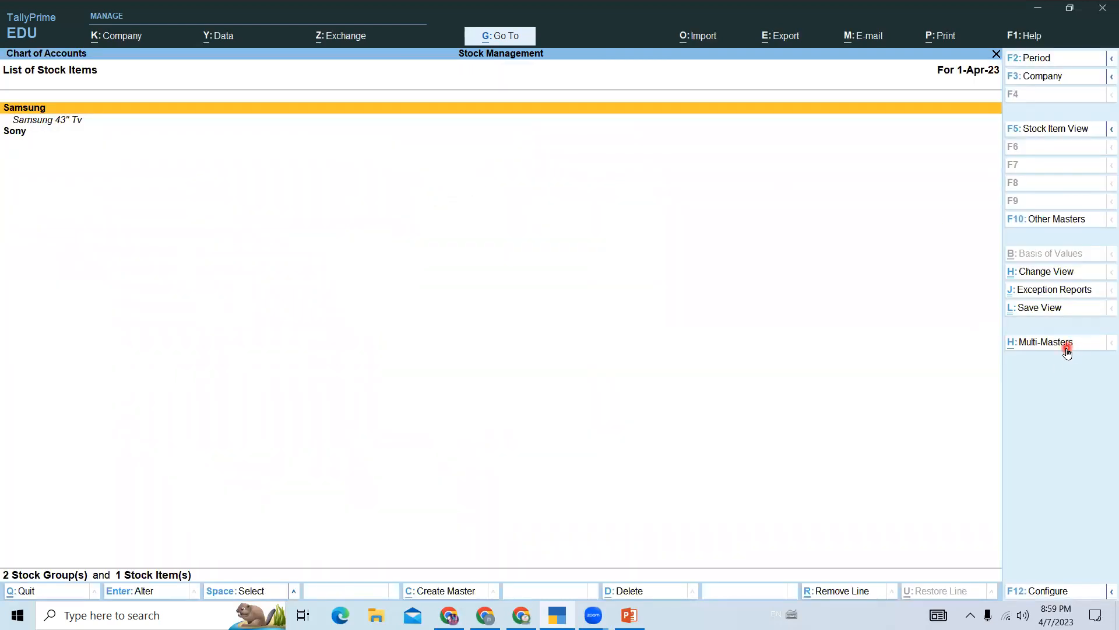
Start creating multiple stock items at once, with All Items as the group they fall under.
click(1037, 348)
key(Return)
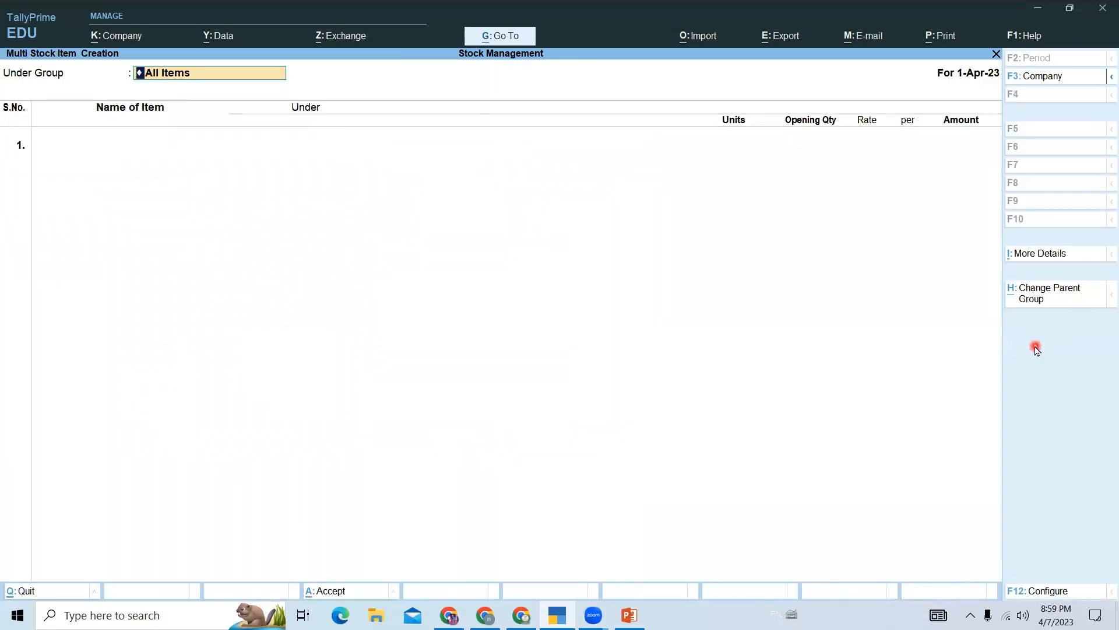
key(BackSpace)
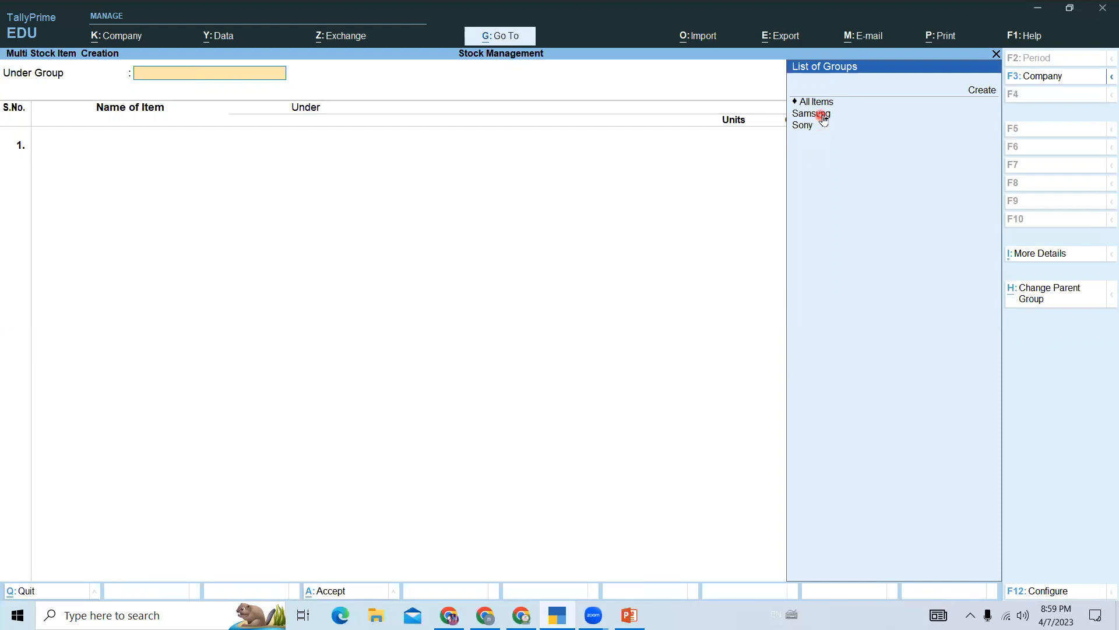
key(Down)
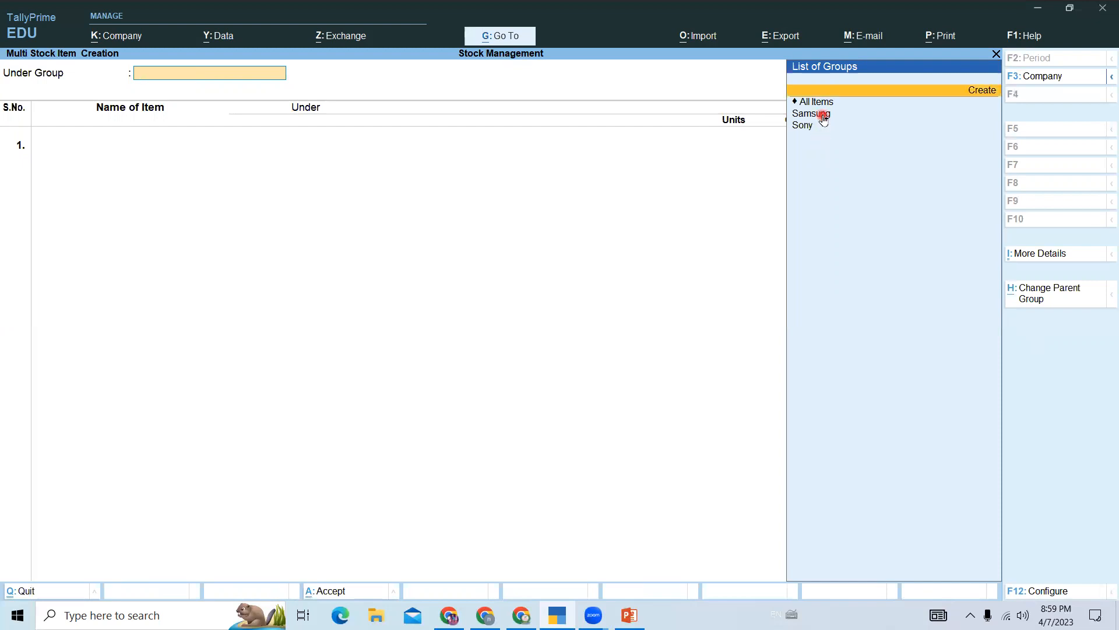
key(Down)
key(Return)
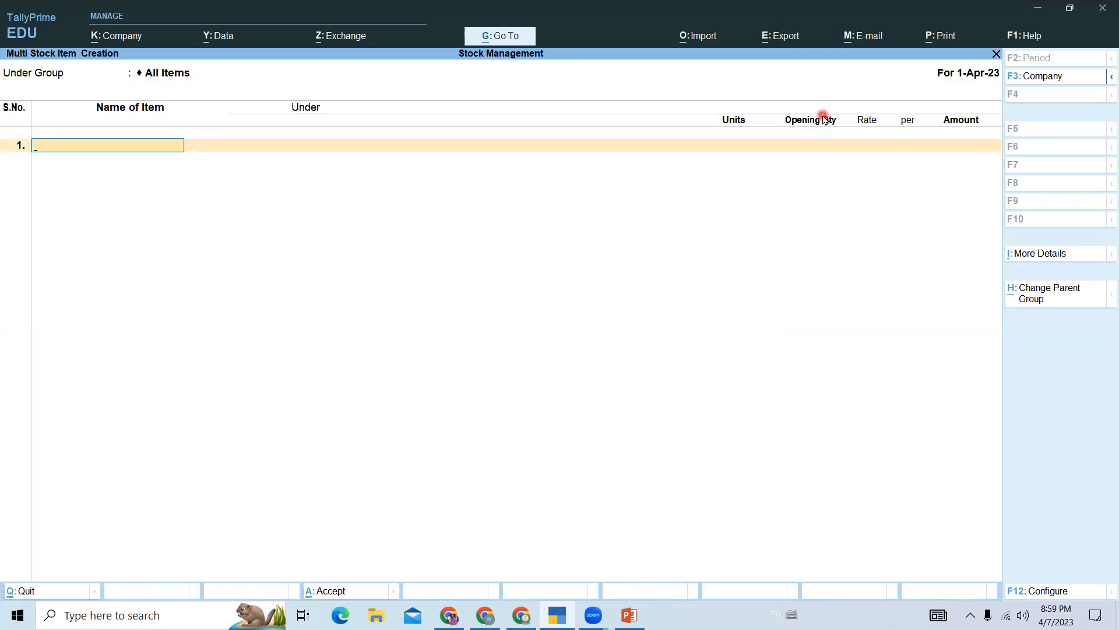
Enter the first item as Samsung 55" Tv under the Samsung group, with nos as its unit.
text(Samsung)
text(55" tv)
key(Return)
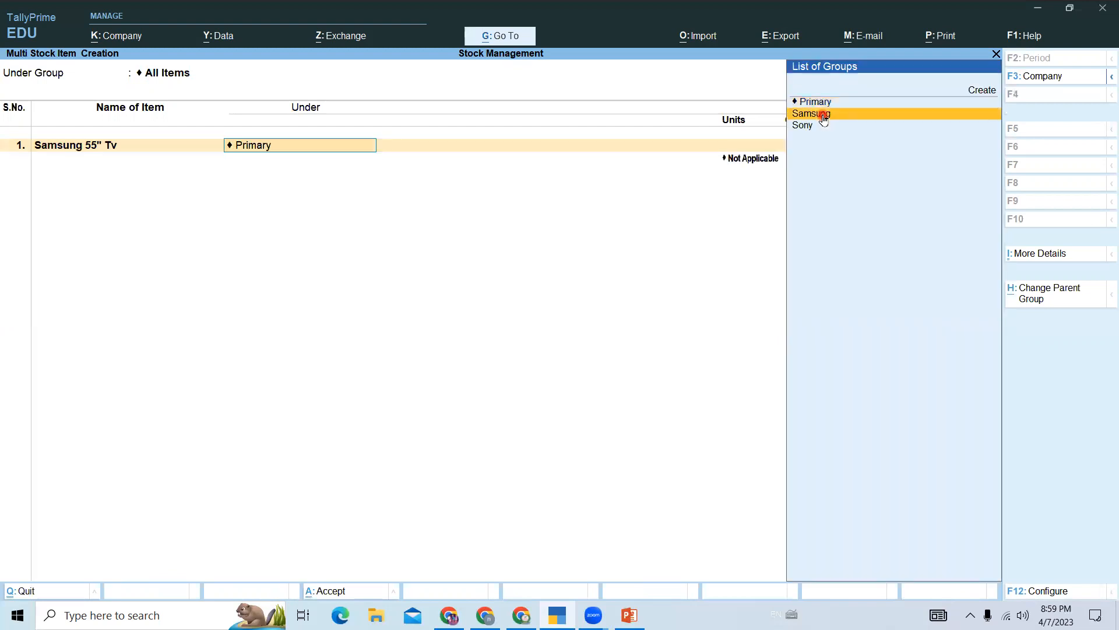
click(822, 114)
key(Return)
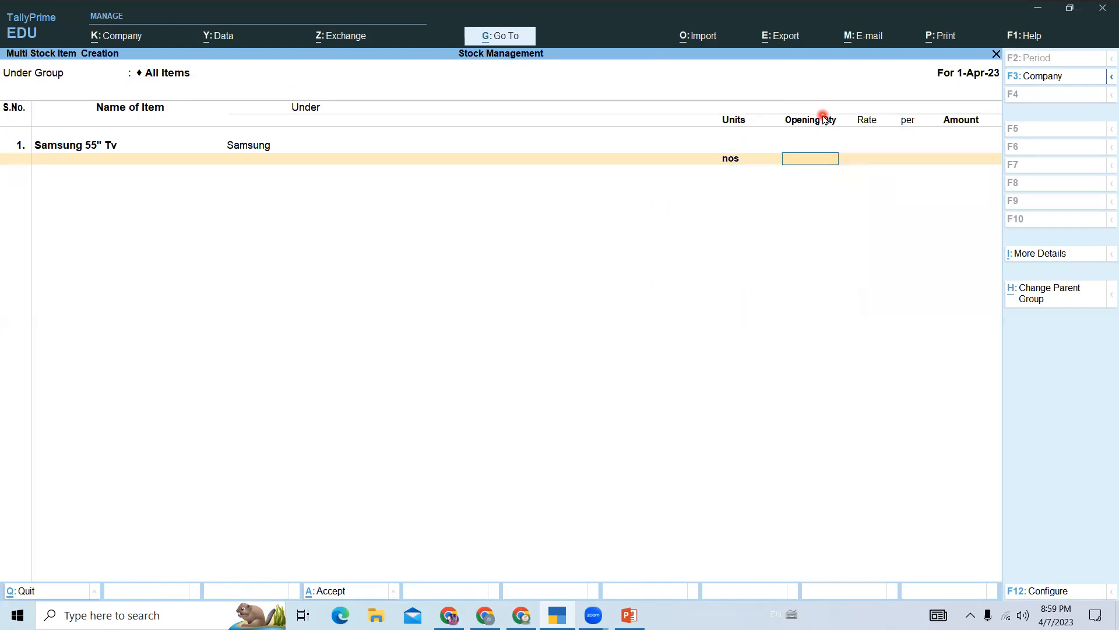
Give Samsung 55" Tv an opening quantity of 200 nos and allocate 100 nos to Delhi at a rate of 25000.
text(2000)
key(BackSpace)
key(Return)
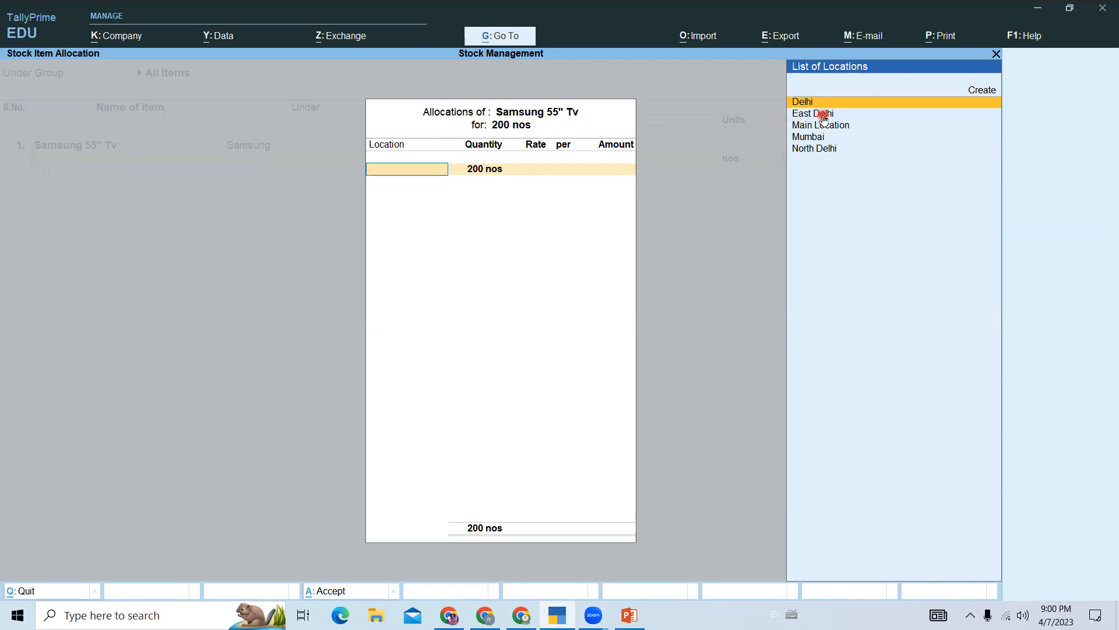
text(De)
key(Return)
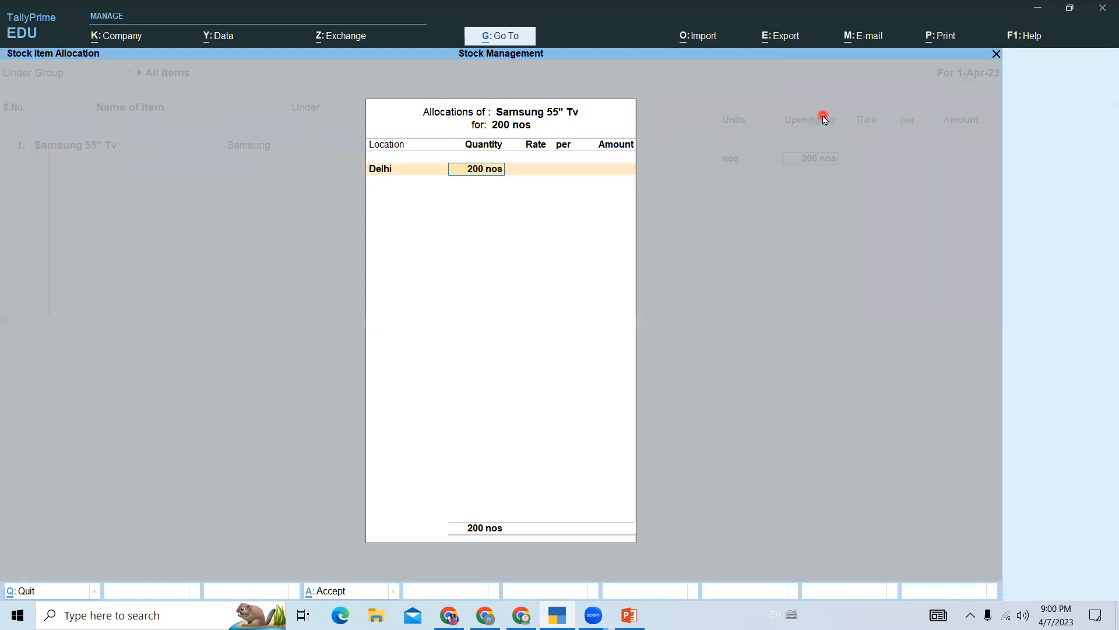
text(100)
key(Return)
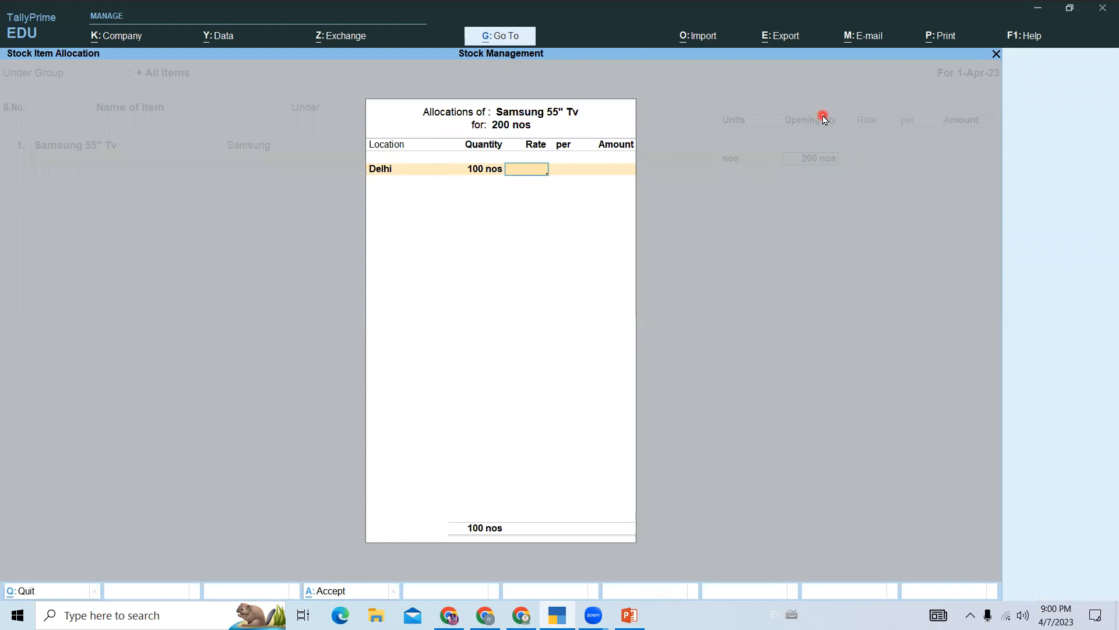
text(25000)
key(Return)
key(Return)
Allocate the remaining 100 nos of Samsung 55" Tv to Mumbai at a rate of 25000 and complete its allocation.
text(Mu)
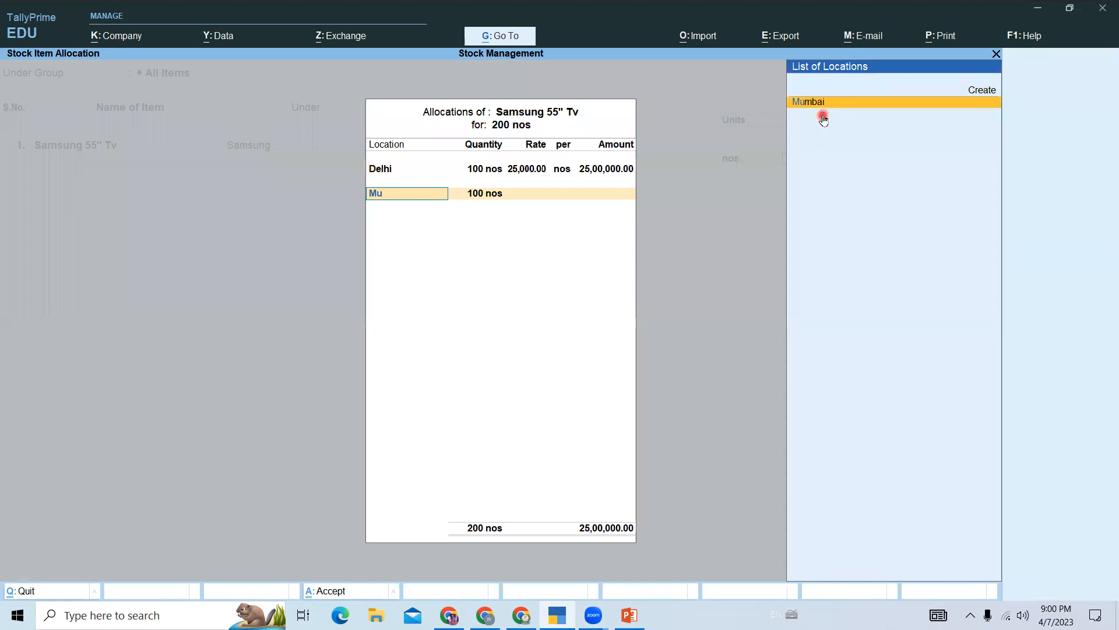
key(Return)
key(Return)
text(25000)
key(Return)
key(Return)
key(Return)
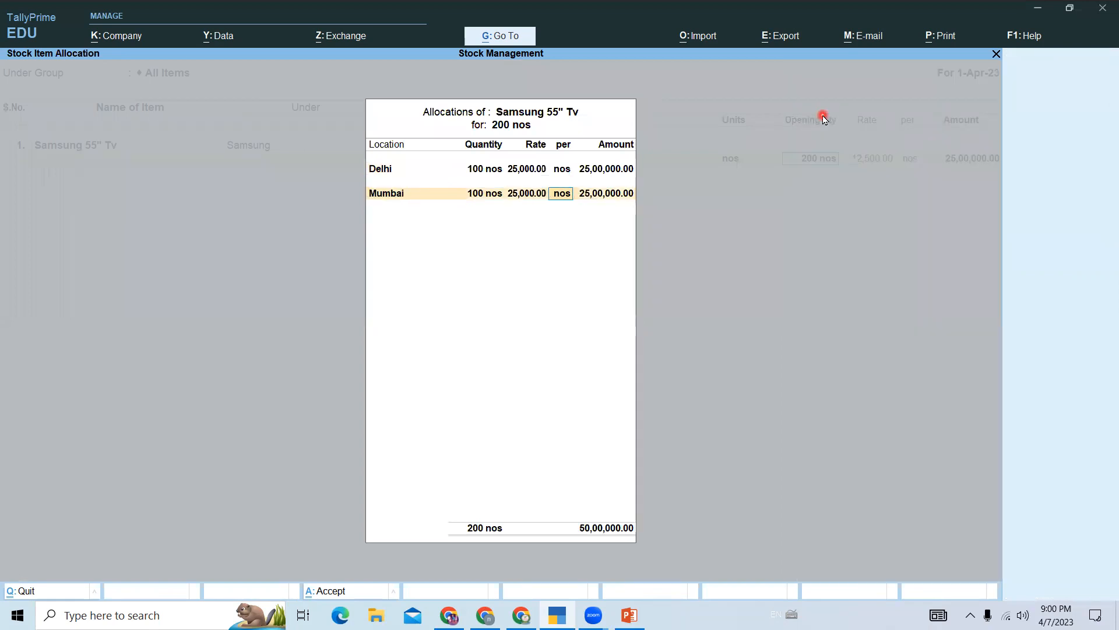
Enter the second item as Samsung 65" Tv under the Samsung group, with nos as its unit.
text(Samsung)
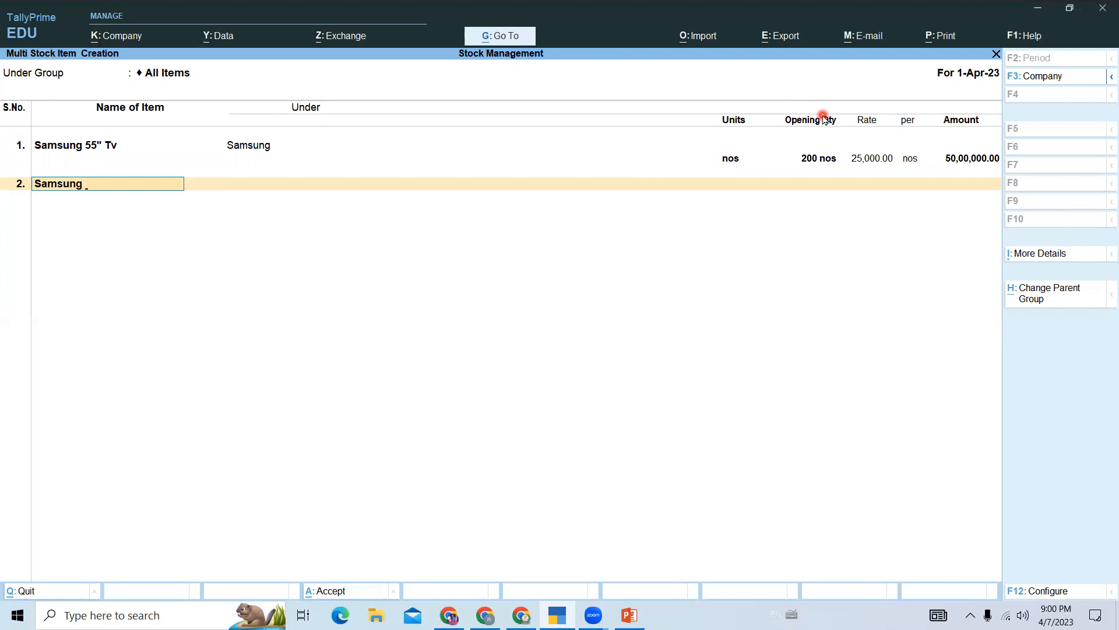
text( 65" tv)
key(Return)
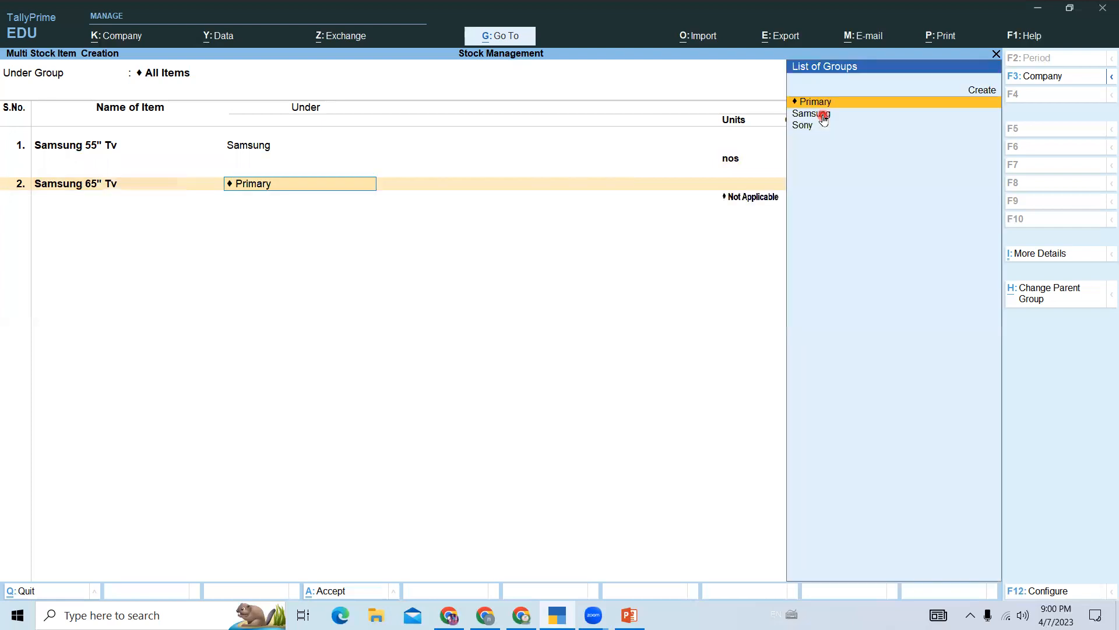
click(816, 115)
key(Return)
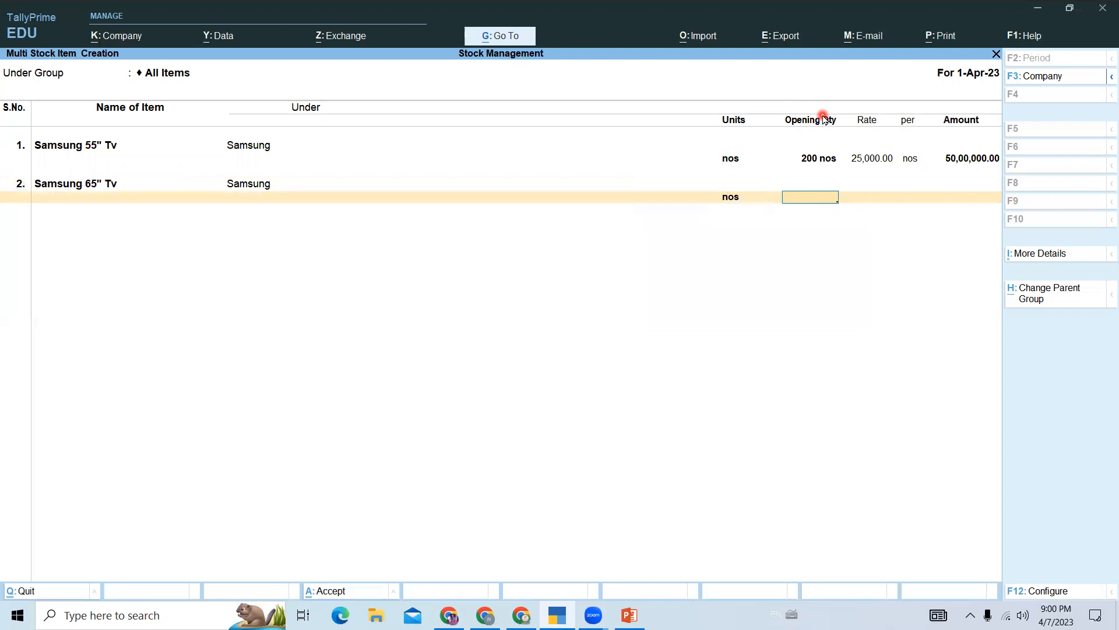
Give Samsung 65" Tv an opening quantity of 200 nos and allocate 100 nos to Delhi at a rate of 30000.
text(200)
key(Return)
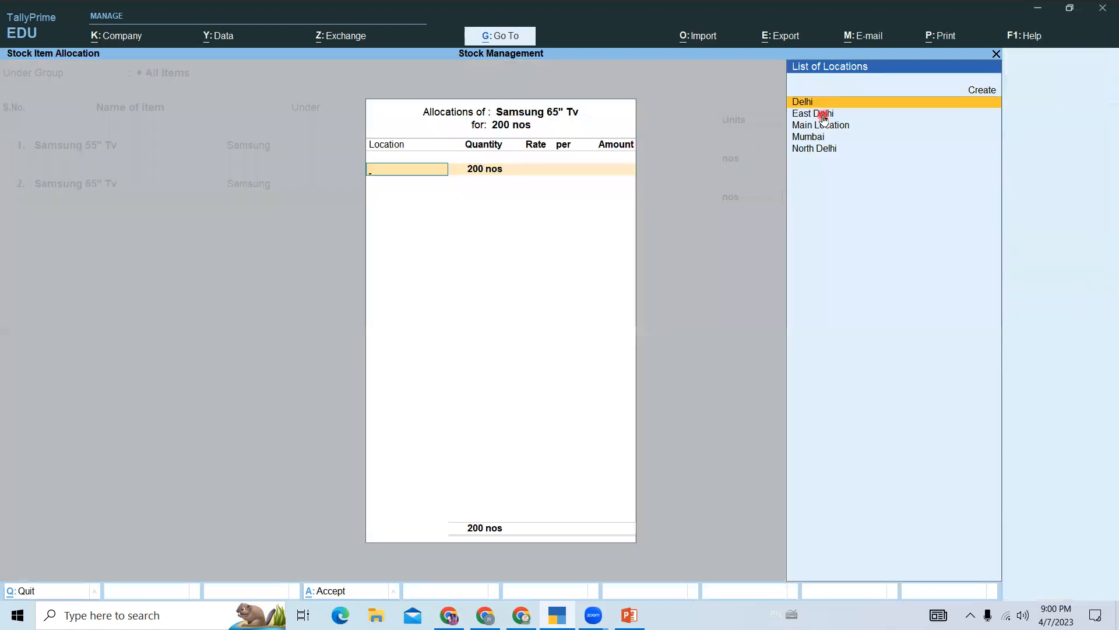
text(del)
key(Return)
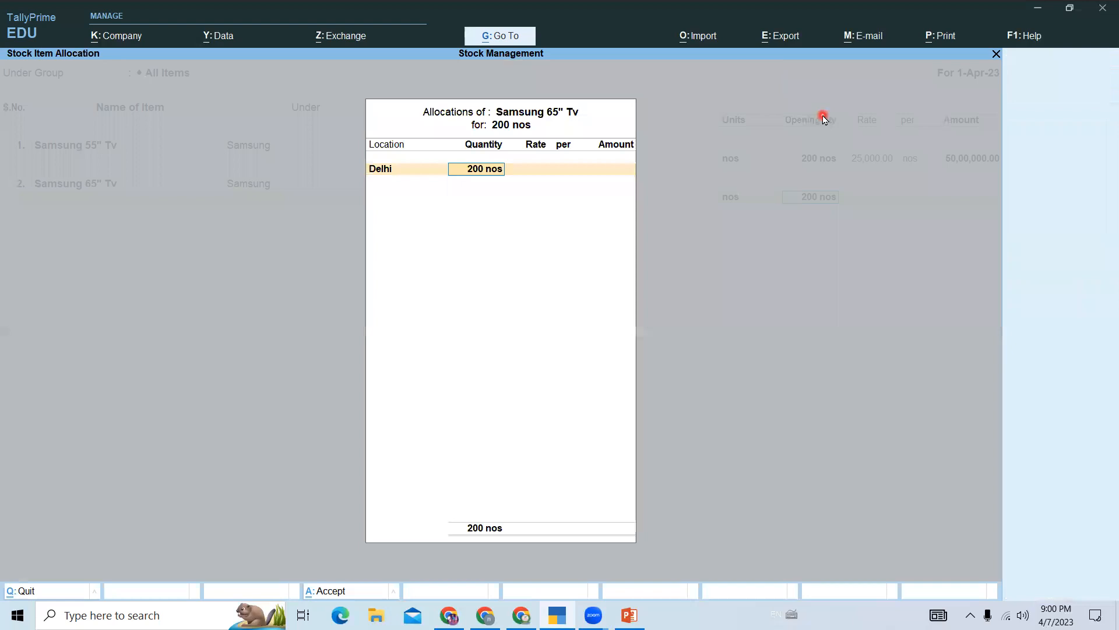
text(1000)
key(BackSpace)
key(Return)
text(30000)
key(Return)
key(Return)
key(Return)
Allocate the remaining 100 nos of Samsung 65" Tv to Mumbai at a rate of 30000 and complete its allocation.
text(Mumbai)
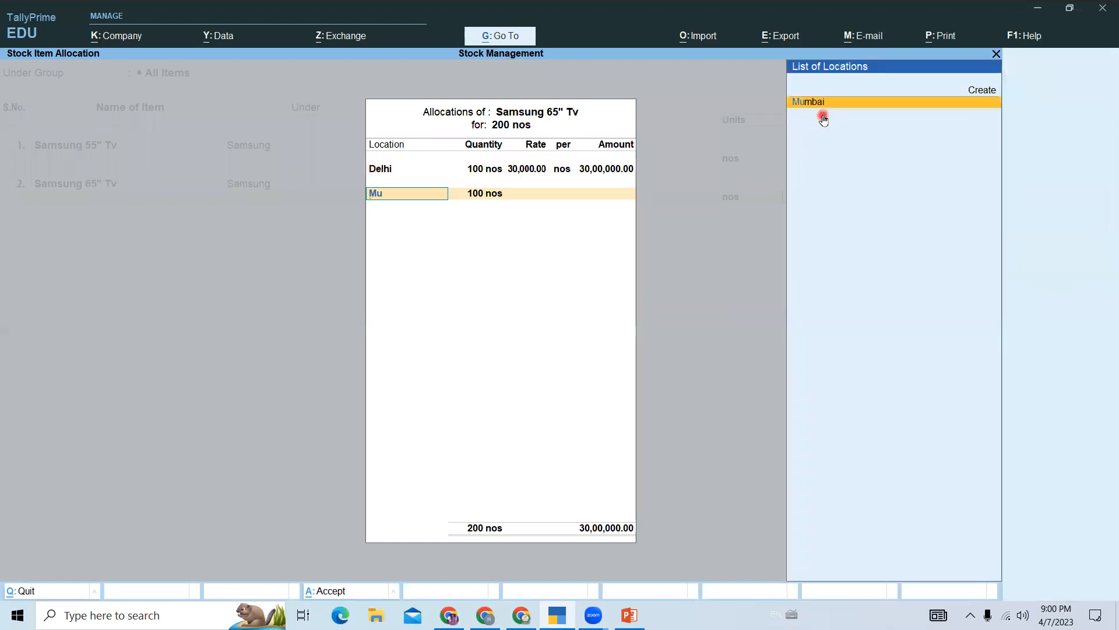
key(Return)
key(Return)
text(30,00)
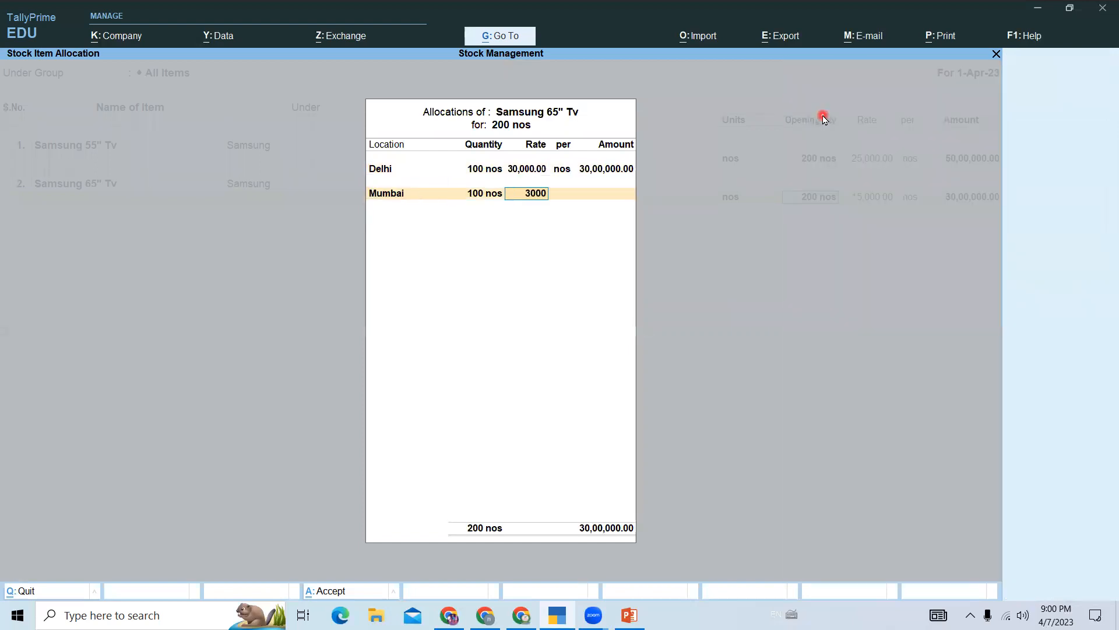
text(0)
key(Return)
key(Return)
key(Return)
key(Return)
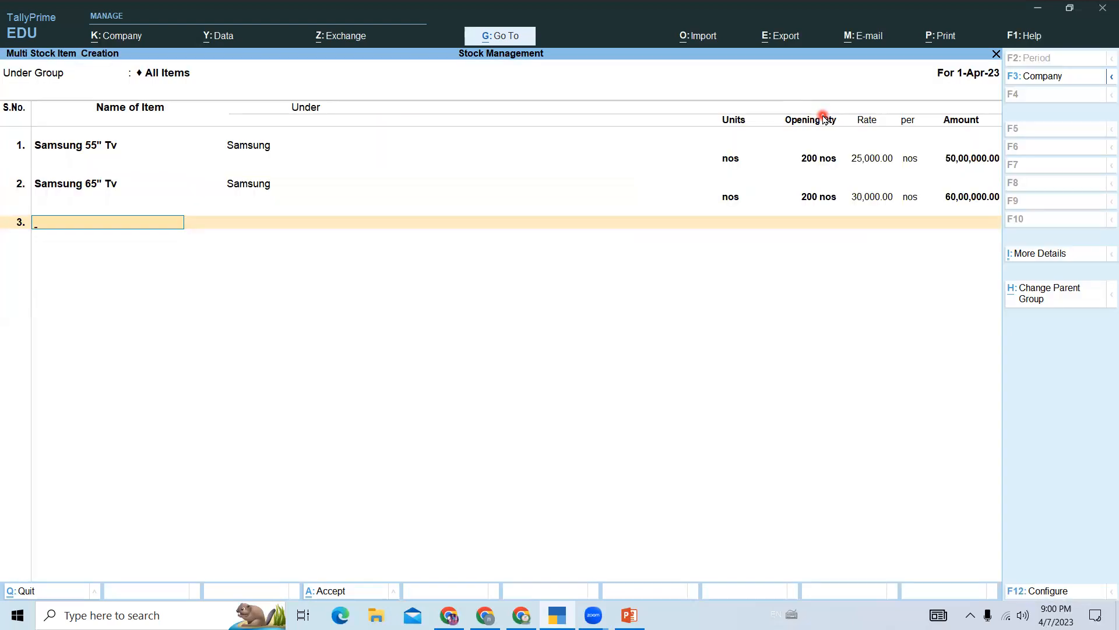
Enter the third item as Sony 32" Tv under the Sony group, with nos as its unit.
text(Sony)
text(32" tv)
key(Return)
text(So)
key(Return)
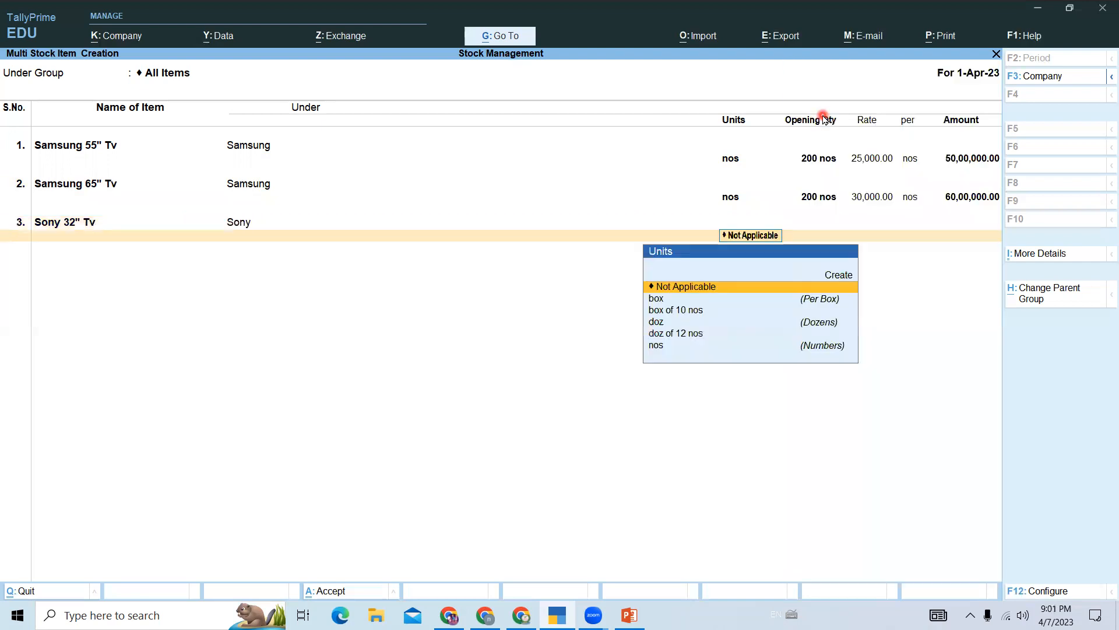
key(Down)
key(Down)
key(Down)
key(Down)
key(Down)
key(Return)
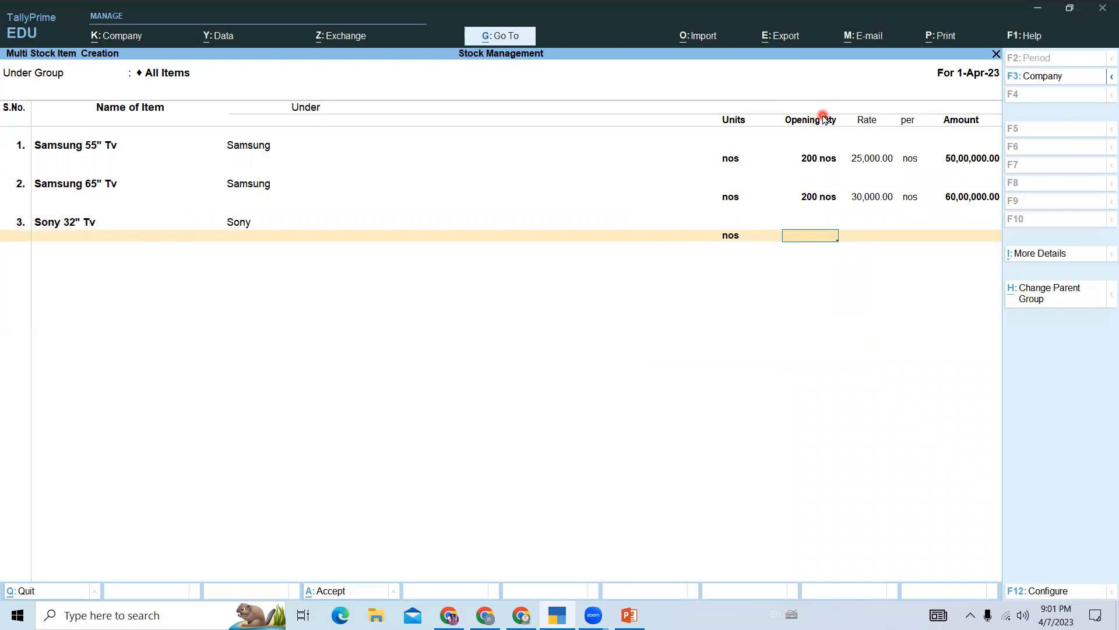
Give Sony 32" Tv an opening quantity of 200 nos and allocate 100 nos to Delhi at a rate of 20000.
text(2000)
key(BackSpace)
key(Return)
text(Del)
key(Return)
text(100)
key(Return)
text(4000)
key(BackSpace)
key(BackSpace)
key(BackSpace)
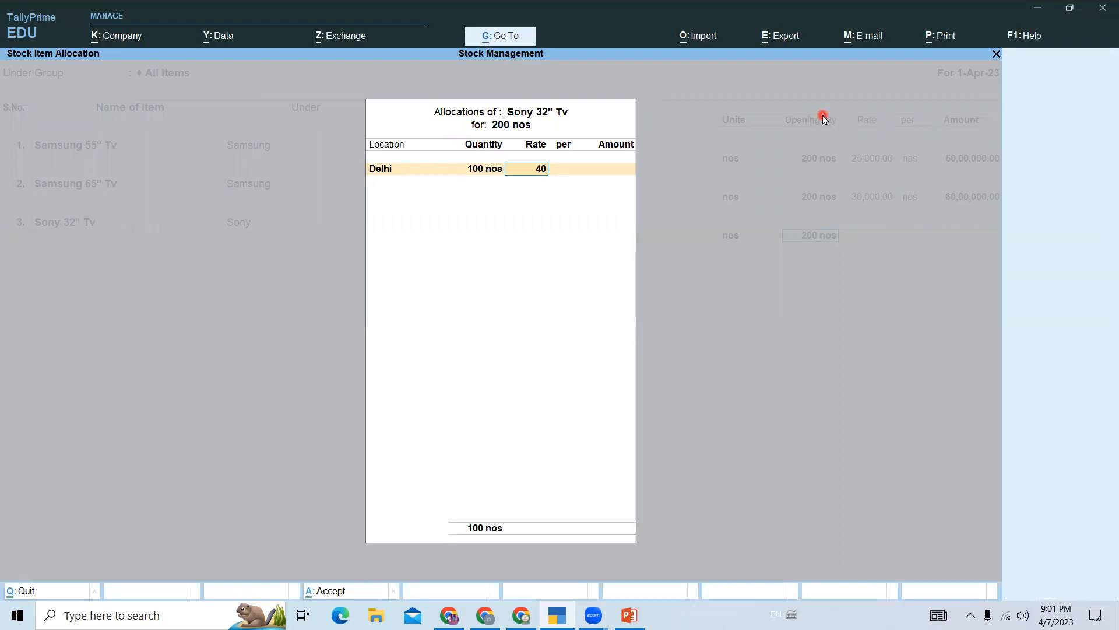
text(20,000)
key(Return)
key(Return)
key(Return)
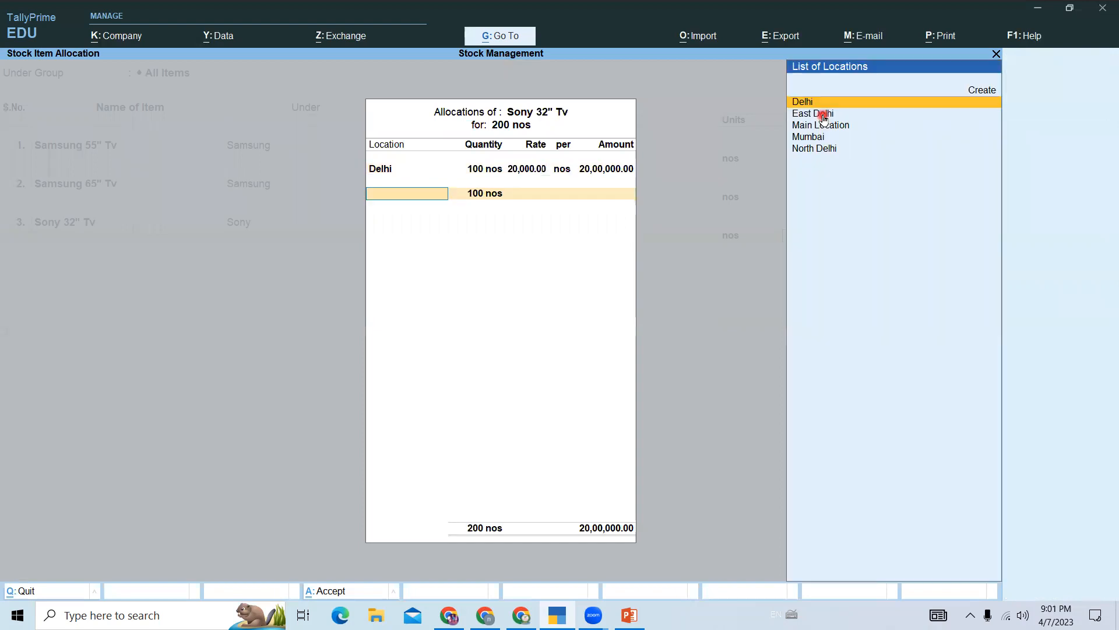
Allocate the remaining 100 nos of Sony 32" Tv to Mumbai at a rate of 20000 and complete its allocation.
text(Mu)
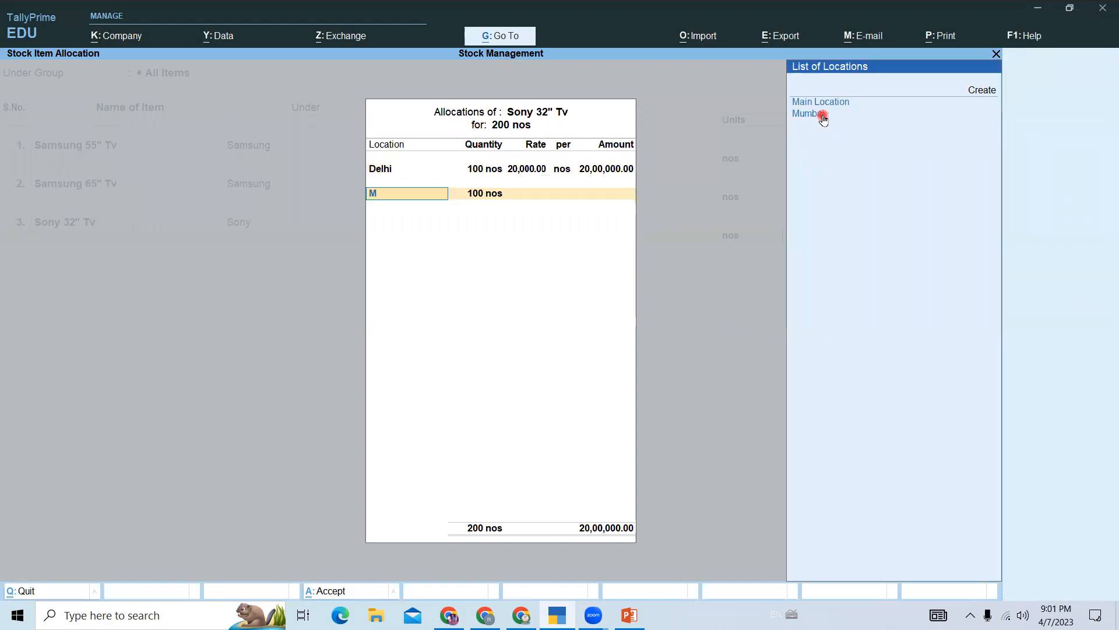
key(Return)
key(Return)
text(20000)
key(Return)
key(Return)
key(Return)
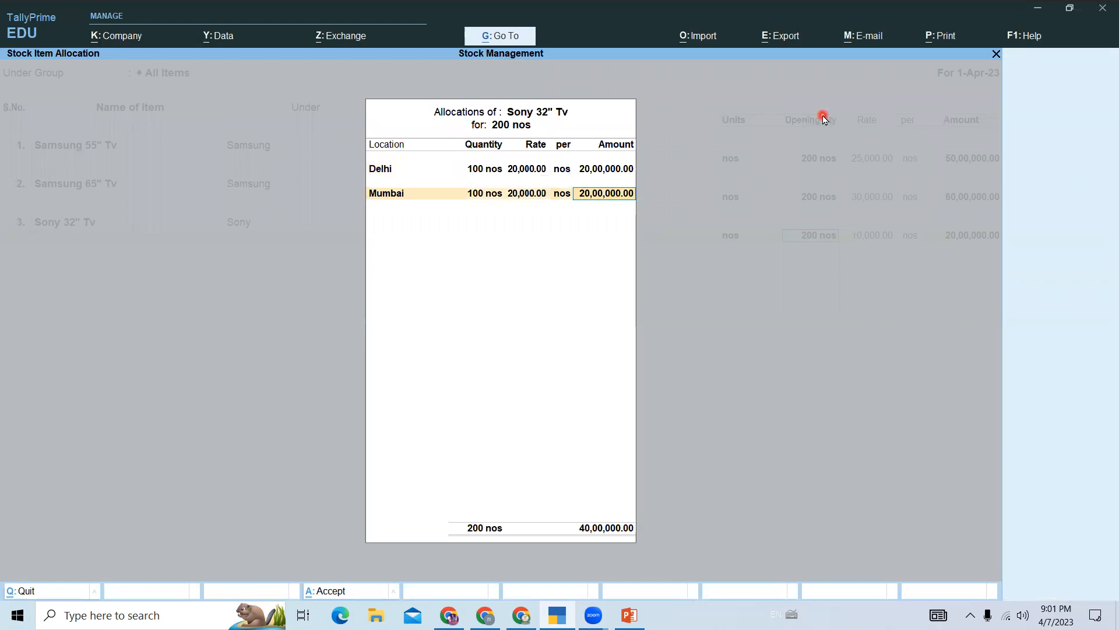
key(Return)
Enter the fourth item as Sony 43" Tv under the Sony group, with nos as its unit.
text(Sony)
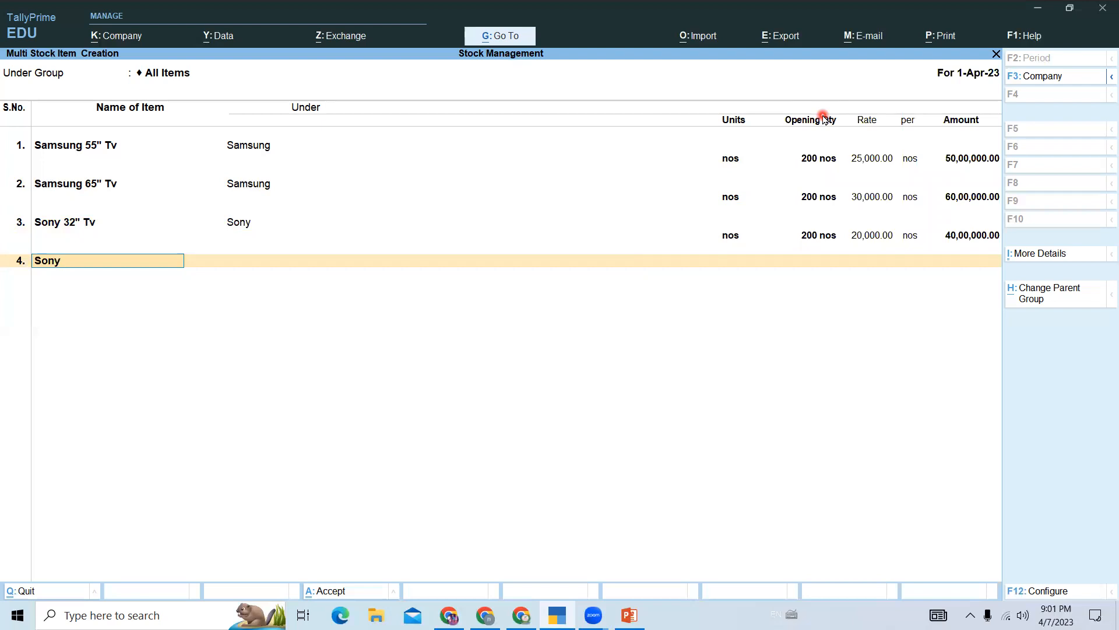
text( 43")
key(Return)
key(Return)
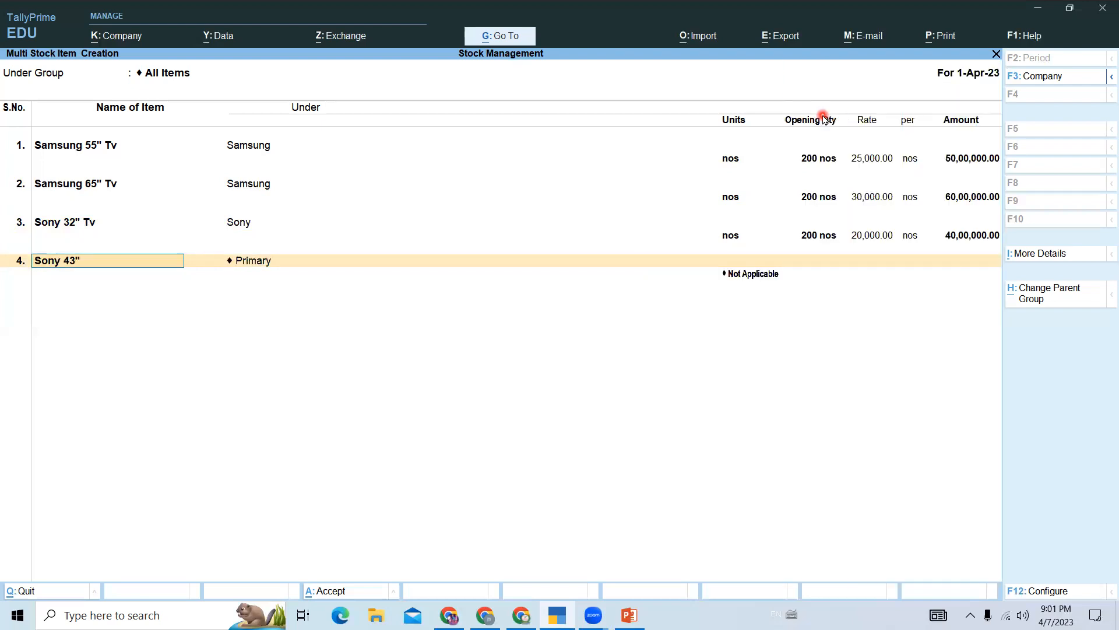
text(Tv)
key(Return)
key(Down)
key(Down)
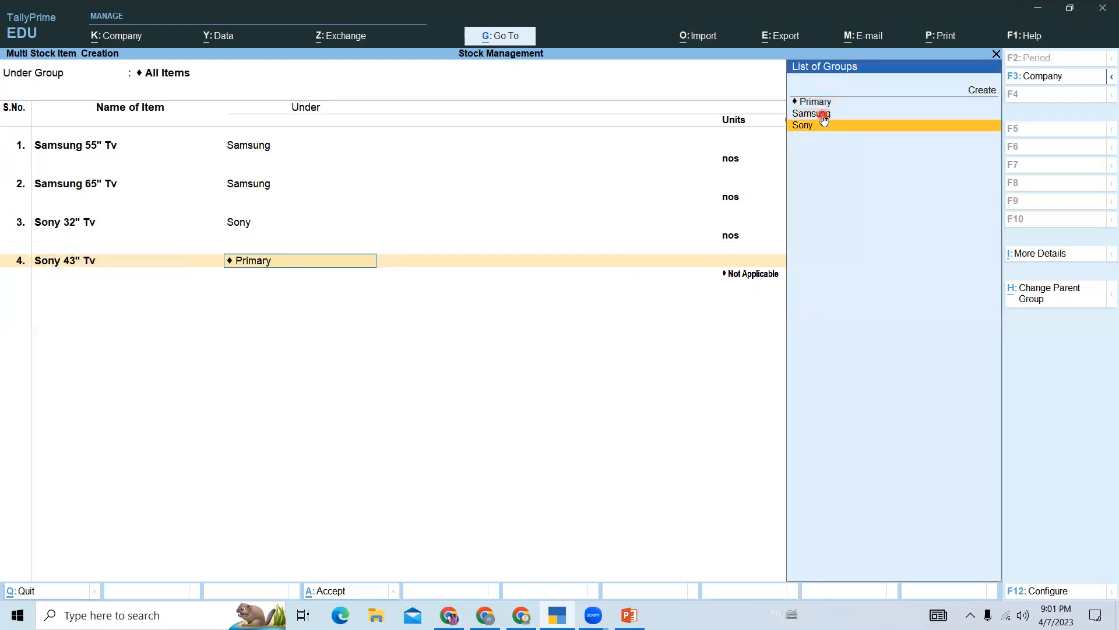
key(Return)
key(Down)
key(Down)
key(Down)
key(Down)
key(Down)
key(Return)
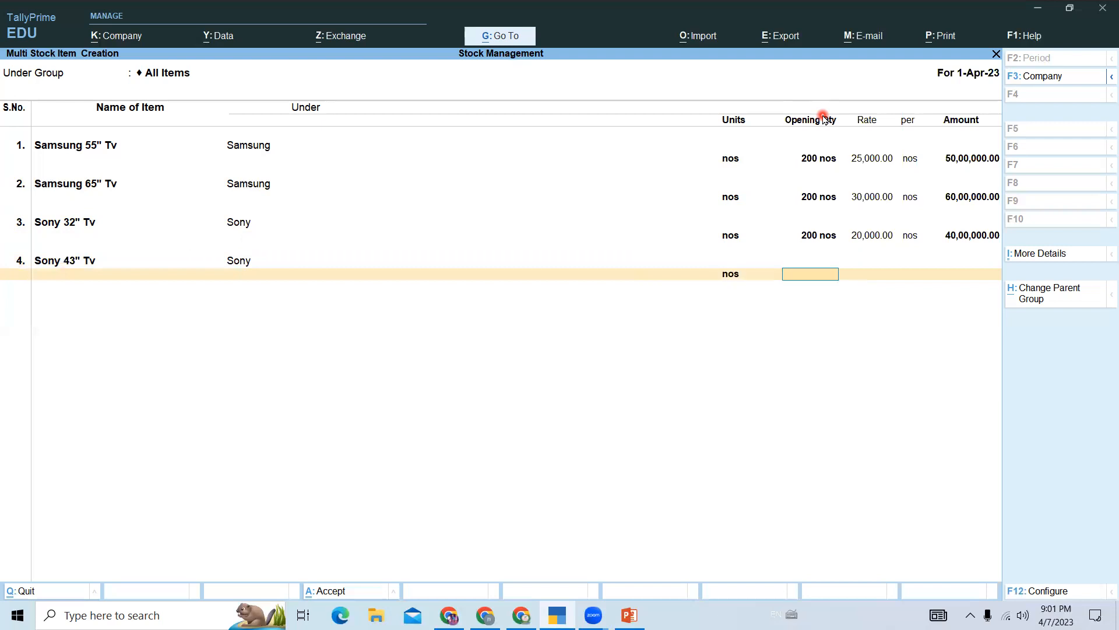
Give Sony 43" Tv an opening quantity of 200 nos and allocate 100 nos to Delhi at a rate of 18000.
text(2000)
key(BackSpace)
key(Return)
text(de)
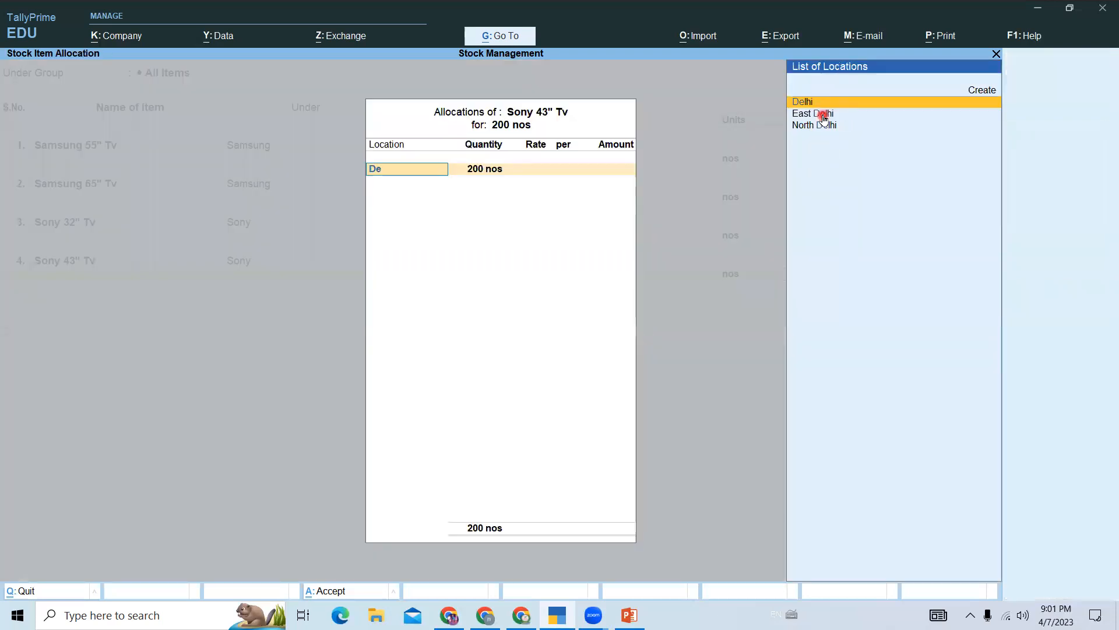
key(Return)
text(100)
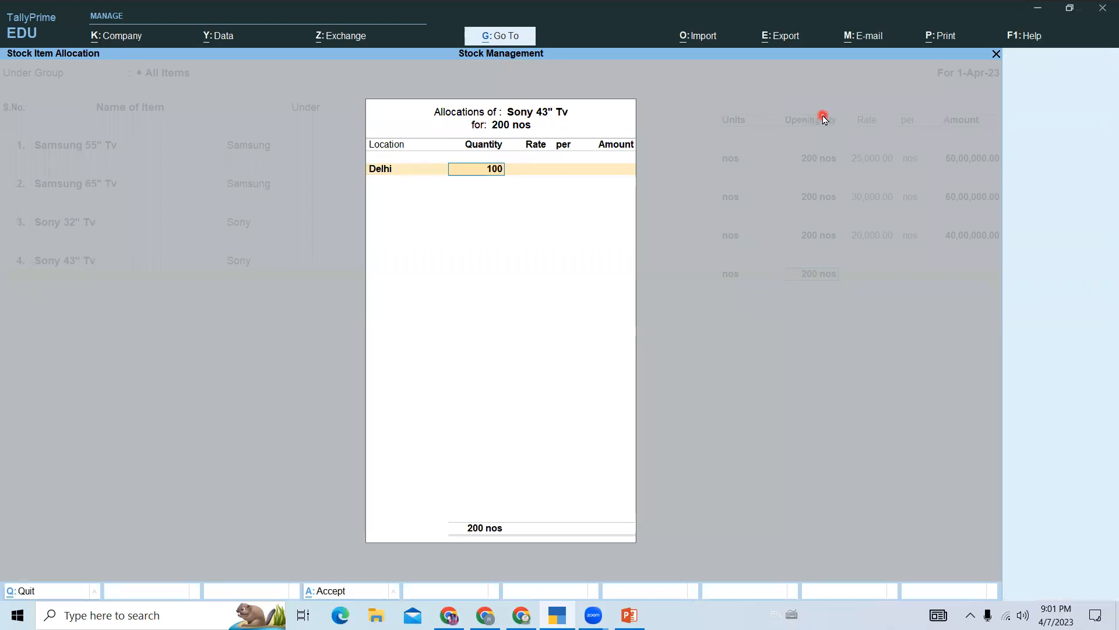
key(Return)
text(18000)
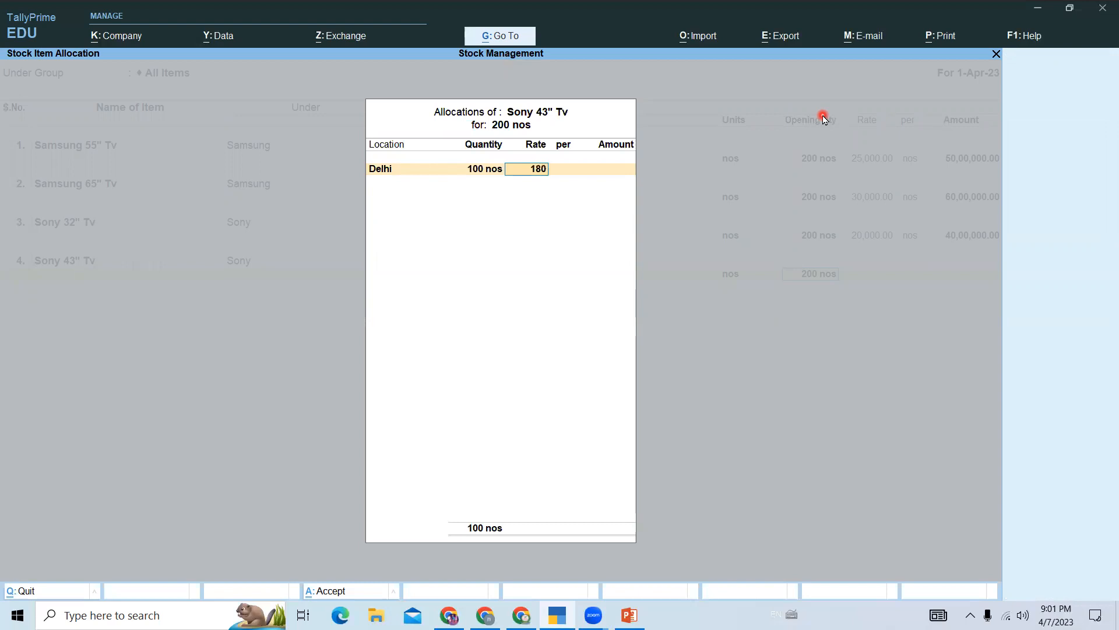
key(Return)
key(Return)
key(Return)
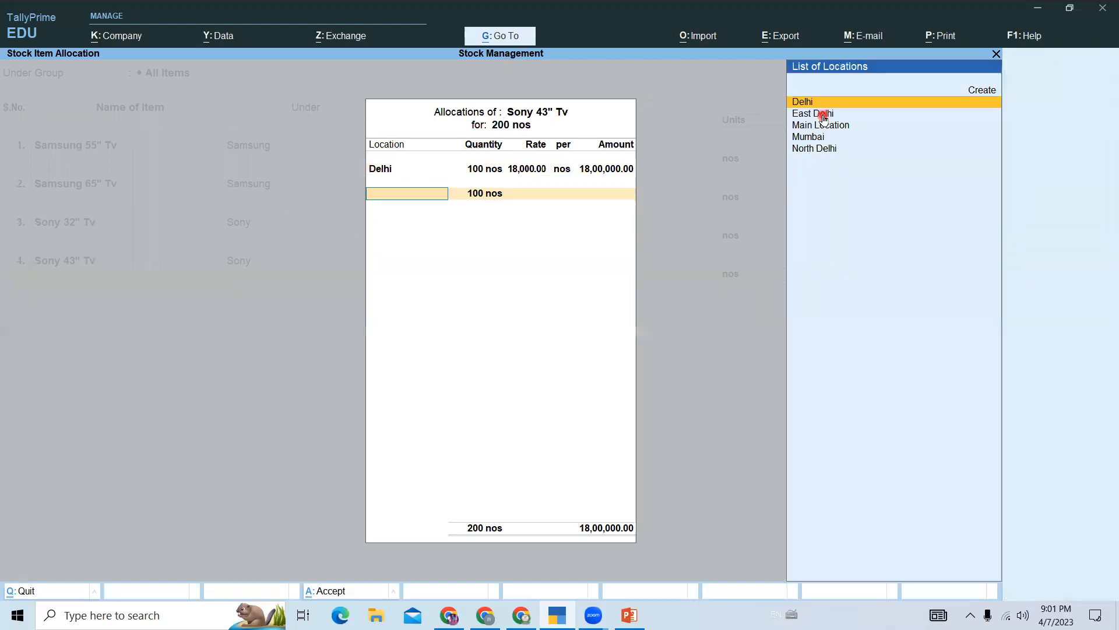
Allocate the remaining 100 nos of Sony 43" Tv to Mumbai at a rate of 18000 and complete its allocation.
text(Mu)
key(Return)
key(Return)
text(18,000)
key(Return)
key(Return)
key(Return)
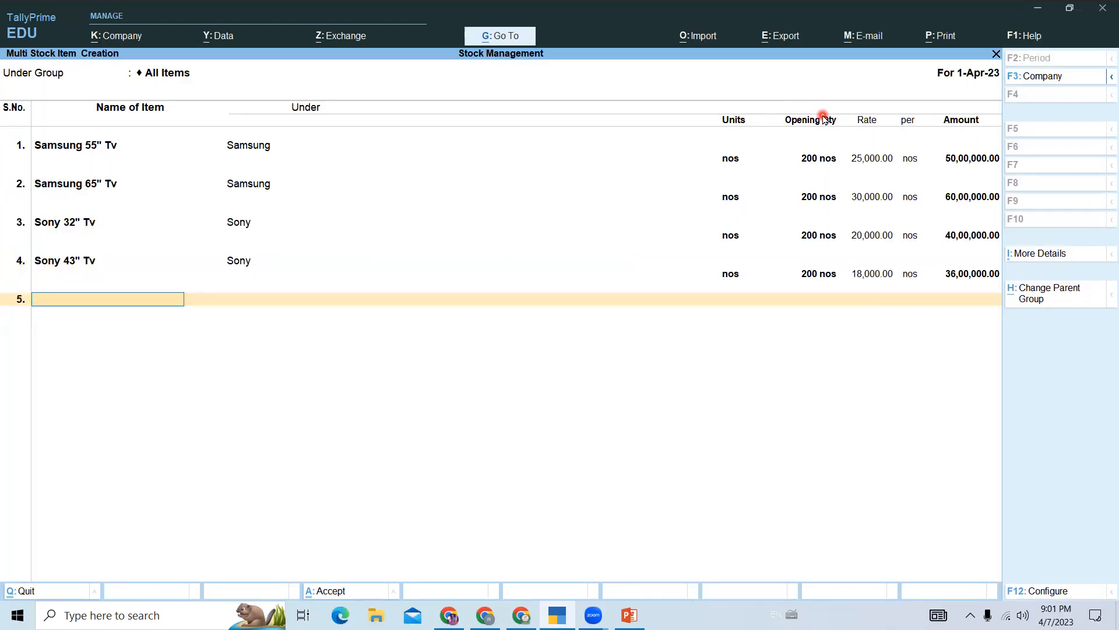
Enter the fifth item as Sony 75" Tv under the Sony group, with nos as its unit.
text(Sony 75" tv)
key(Return)
text(Son)
key(Return)
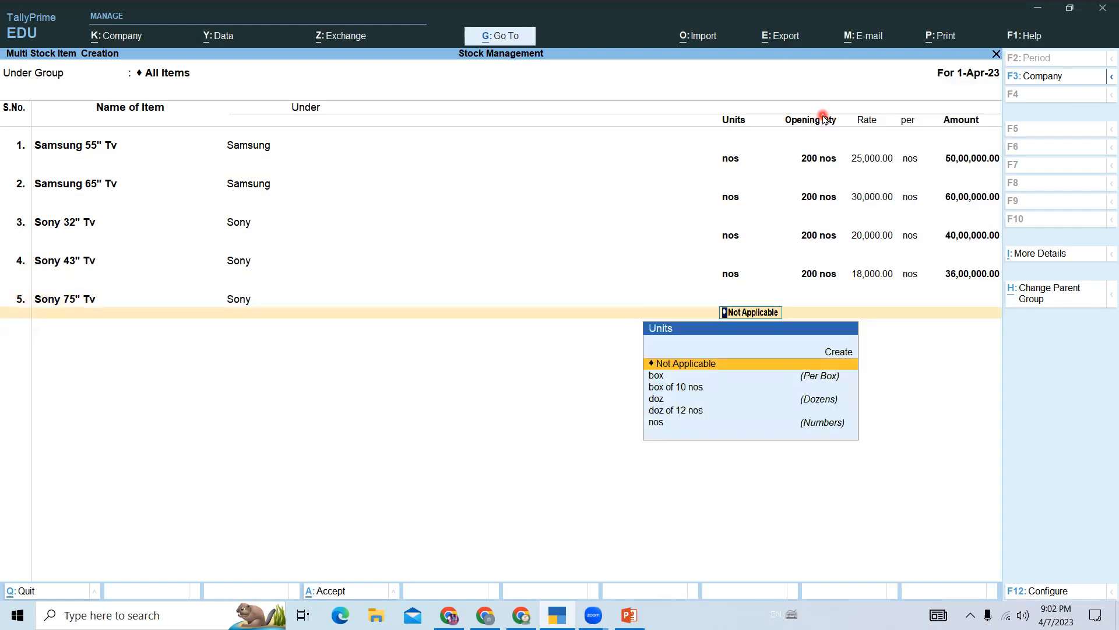
text(no)
key(Return)
Give Sony 75" Tv an opening quantity of 200 nos and allocate 100 nos to Delhi at a rate of 40000.
text(200)
key(Return)
text(del)
key(Return)
text(00=)
key(BackSpace)
key(BackSpace)
key(BackSpace)
text(100)
key(Return)
key(BackSpace)
text(40000)
key(Return)
key(Return)
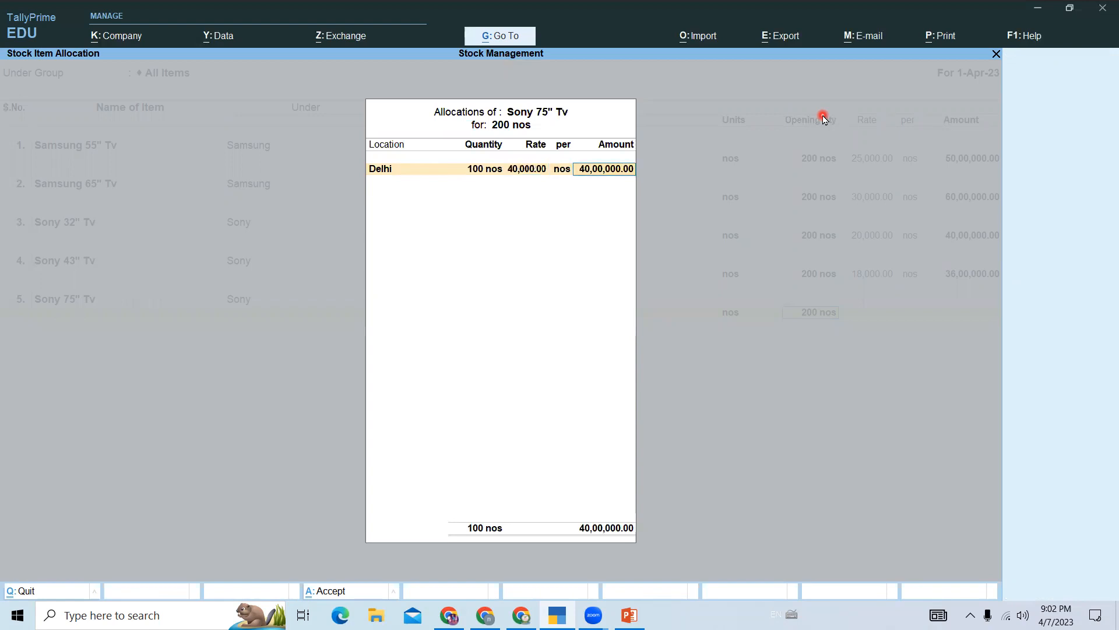
key(Return)
Allocate the remaining 100 nos of Sony 75" Tv to Mumbai at a rate of 40000 and complete its allocation.
text(Mu)
key(Return)
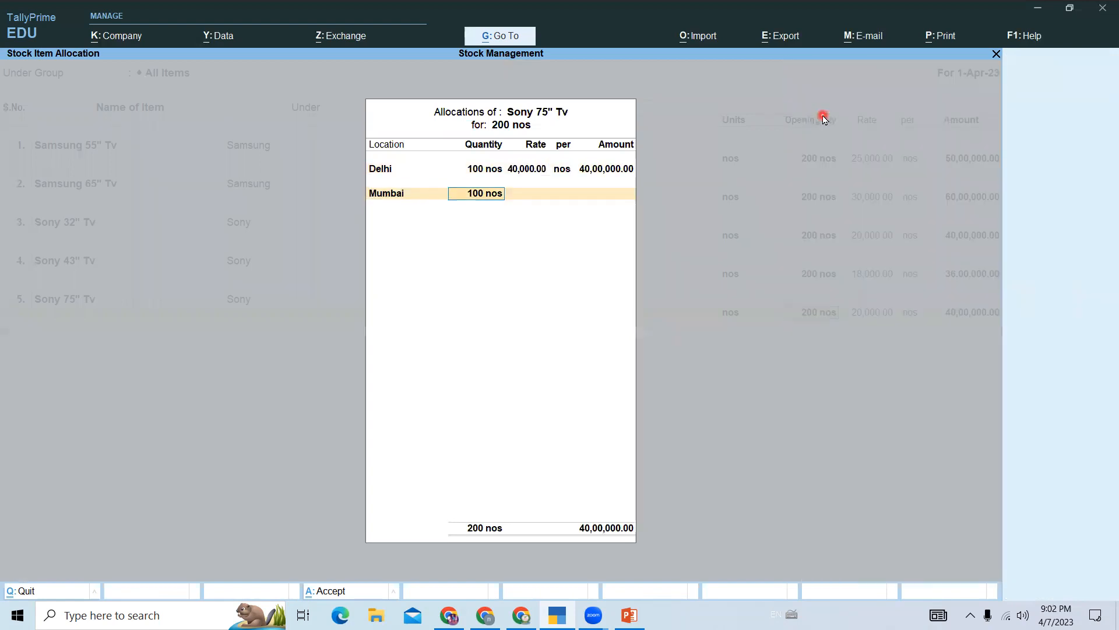
key(Return)
text(40000)
key(Return)
key(Return)
key(Return)
key(Return)
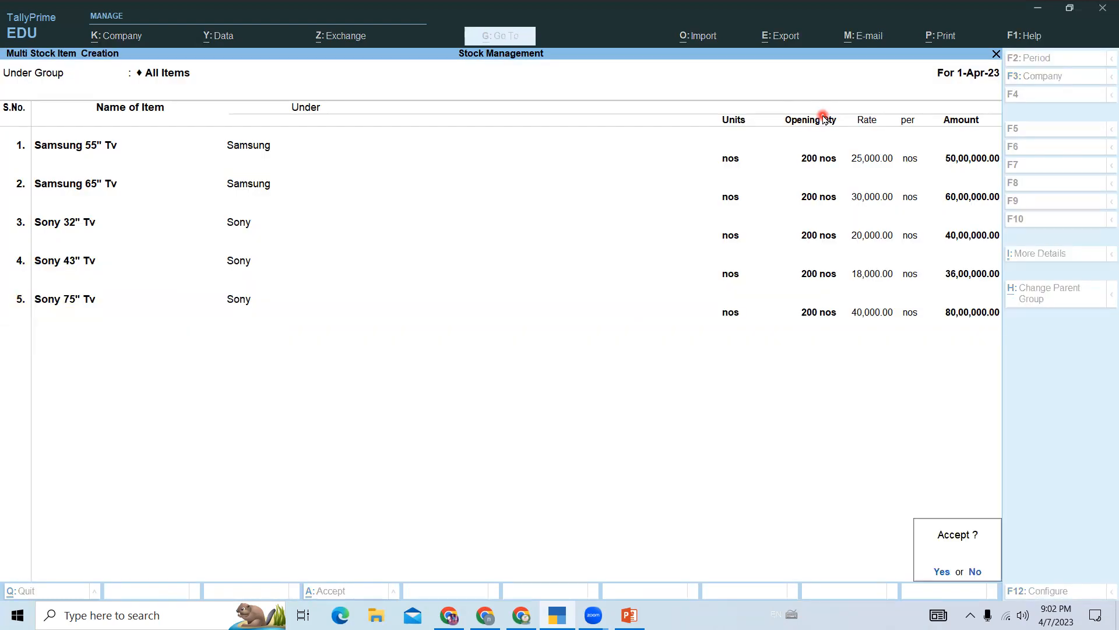
Recheck the location allocation of Sony 75" Tv and save all five new stock items.
key(n)
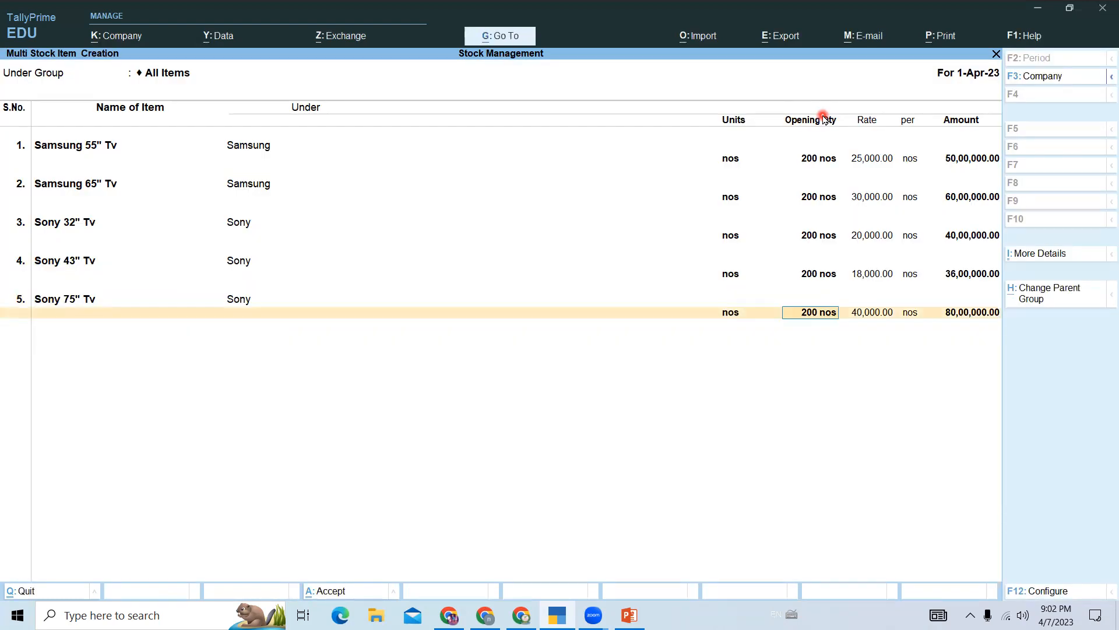
key(Return)
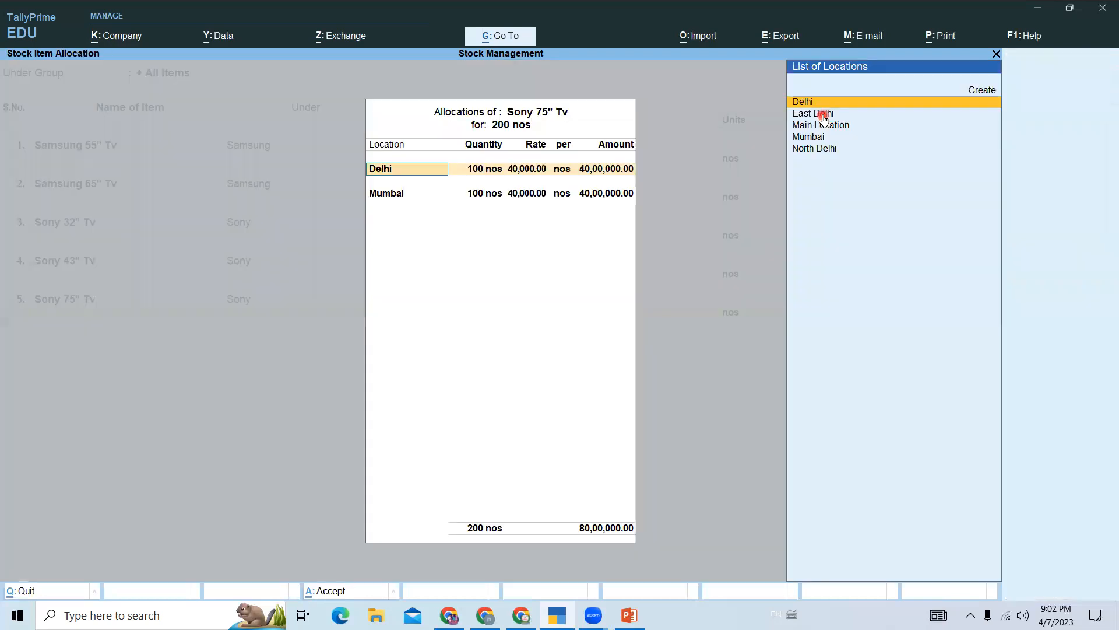
key(Return)
key(ctrl+a)
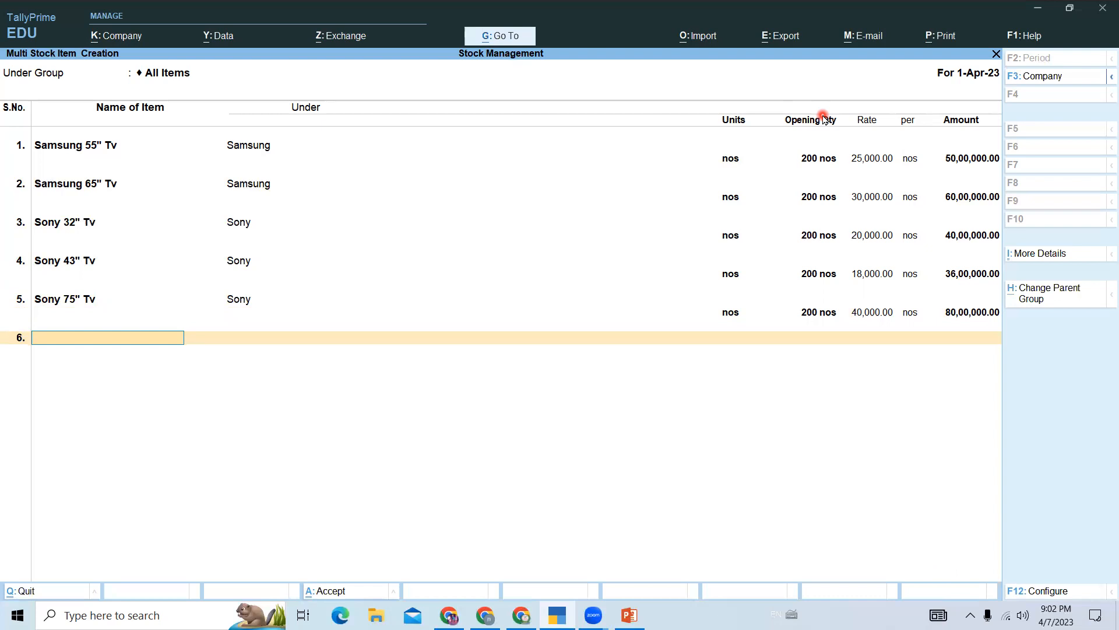
key(ctrl+a)
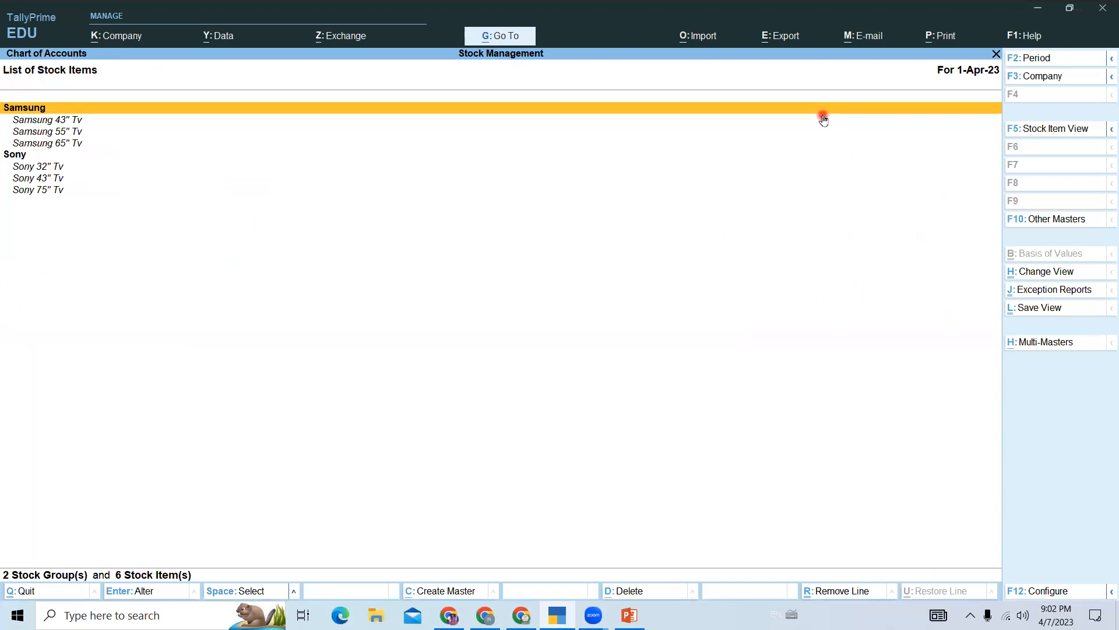
View the stock item list by stock group only, and return to the Gateway of Tally.
key(alt+F5)
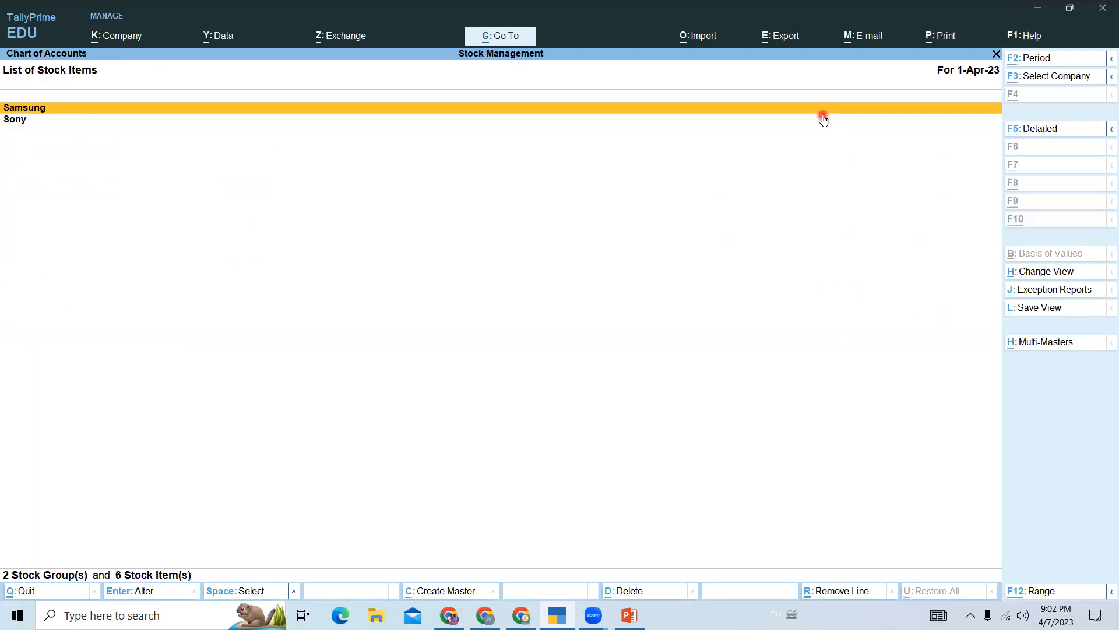
key(Escape)
key(Escape)
key(Escape)
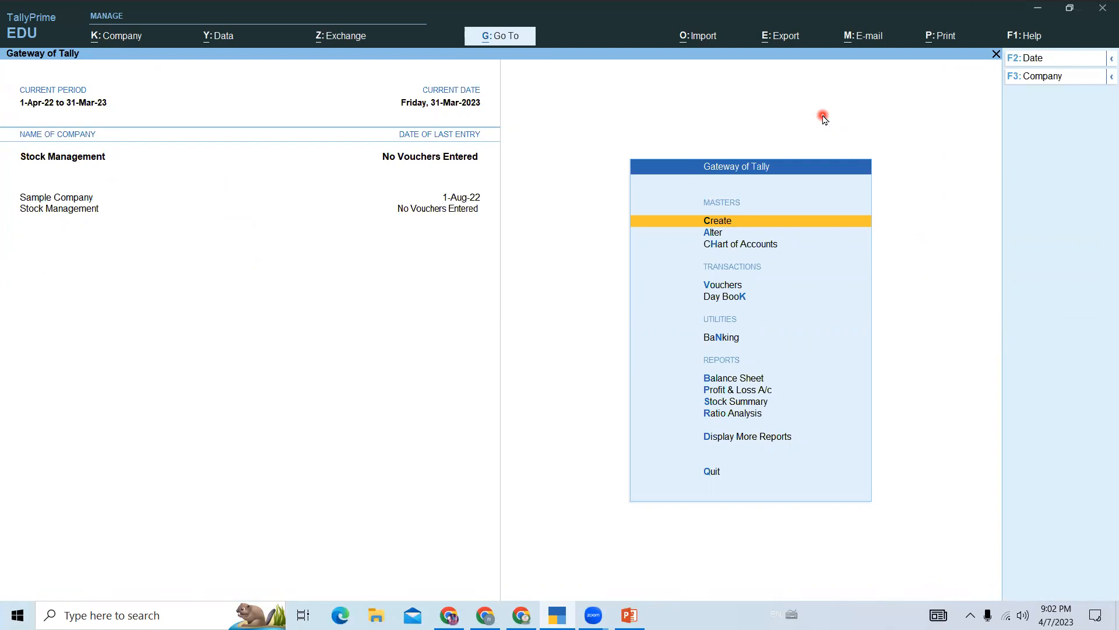
Open the Stock Summary report and show it in detail with the items under each stock group.
key(Down)
key(Down)
key(Down)
key(Down)
key(Down)
key(Down)
key(Down)
key(Down)
key(Down)
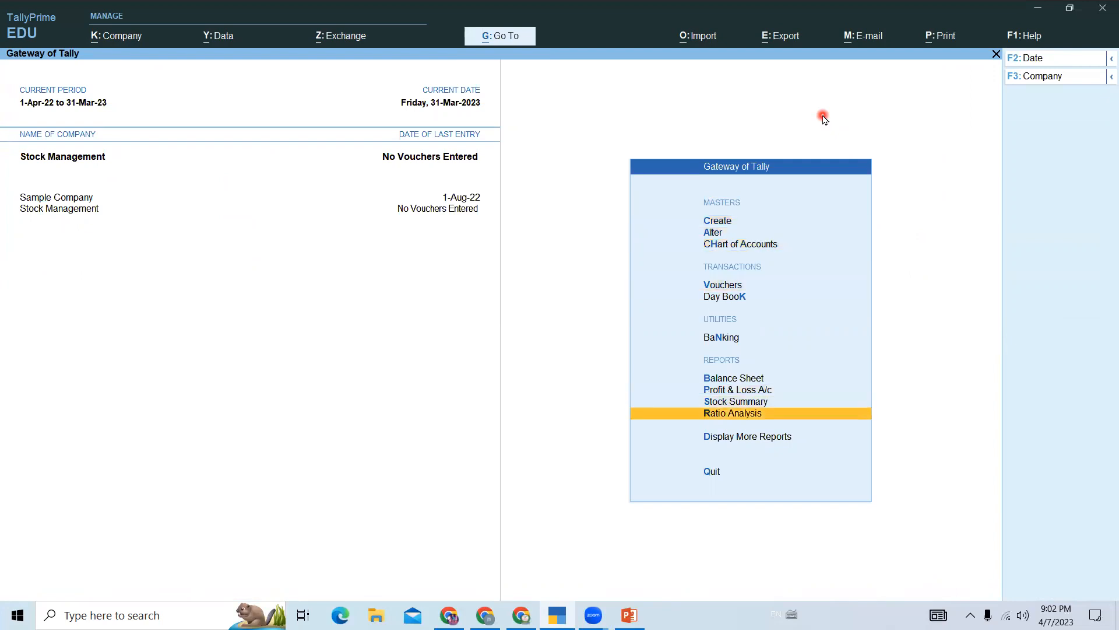
key(Down)
key(Up)
key(Up)
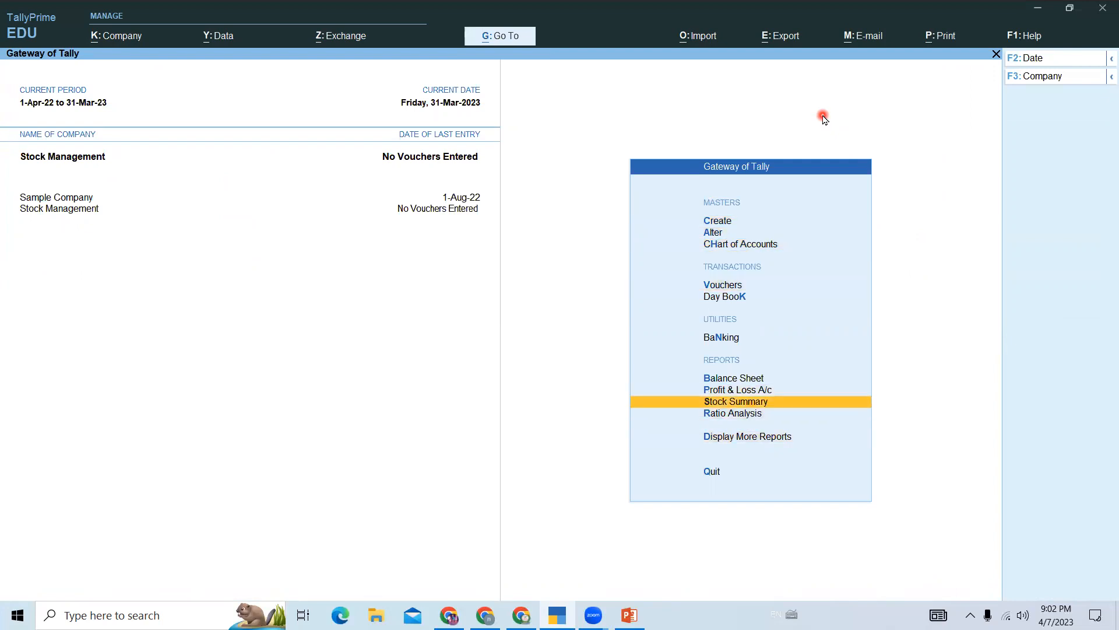
key(Return)
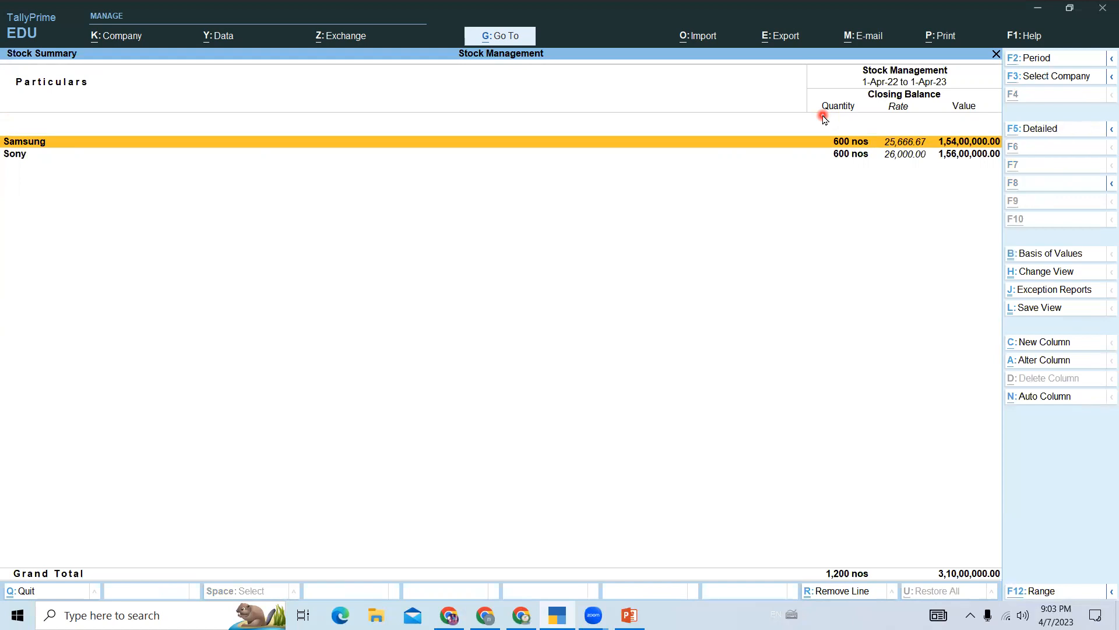
key(alt+F5)
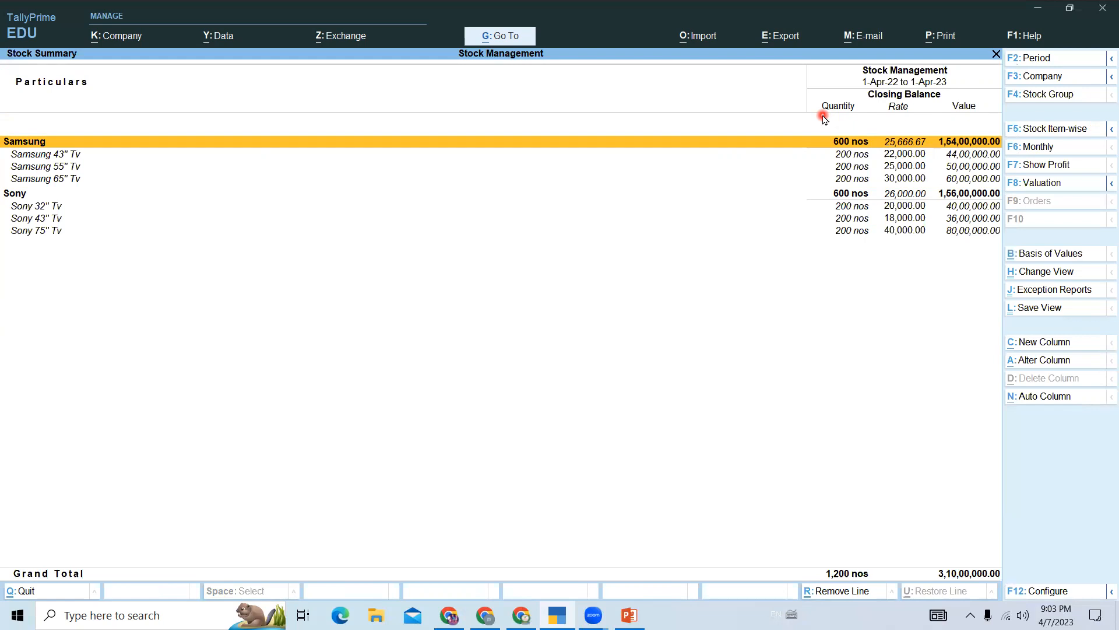
Examine the Samsung group's items in detail with their location-wise balances, and go back to the Stock Summary.
key(Return)
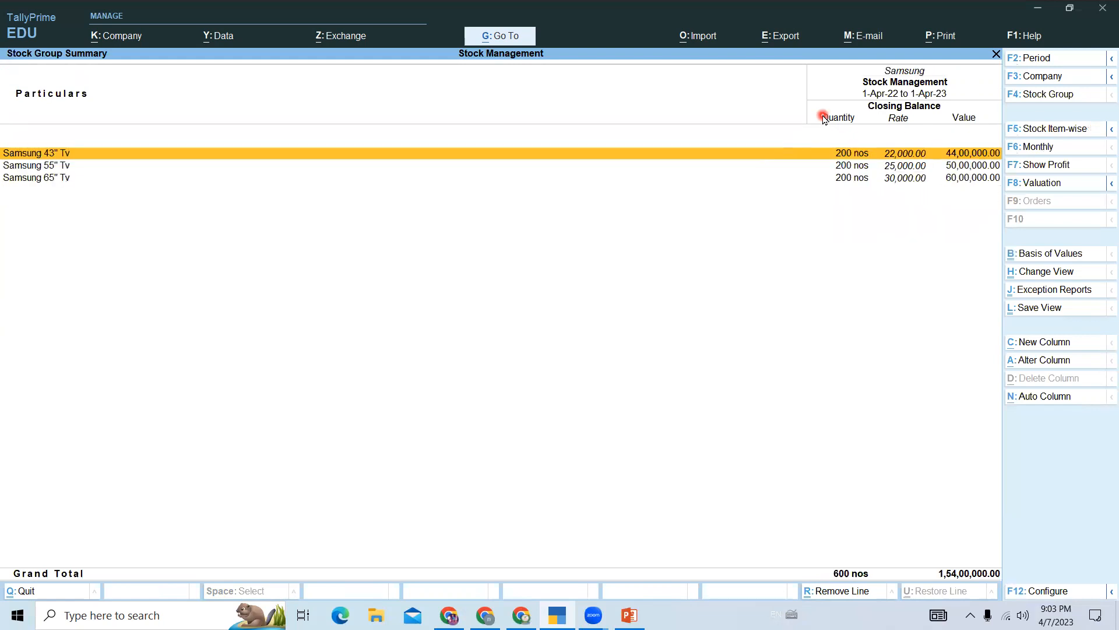
key(alt+F5)
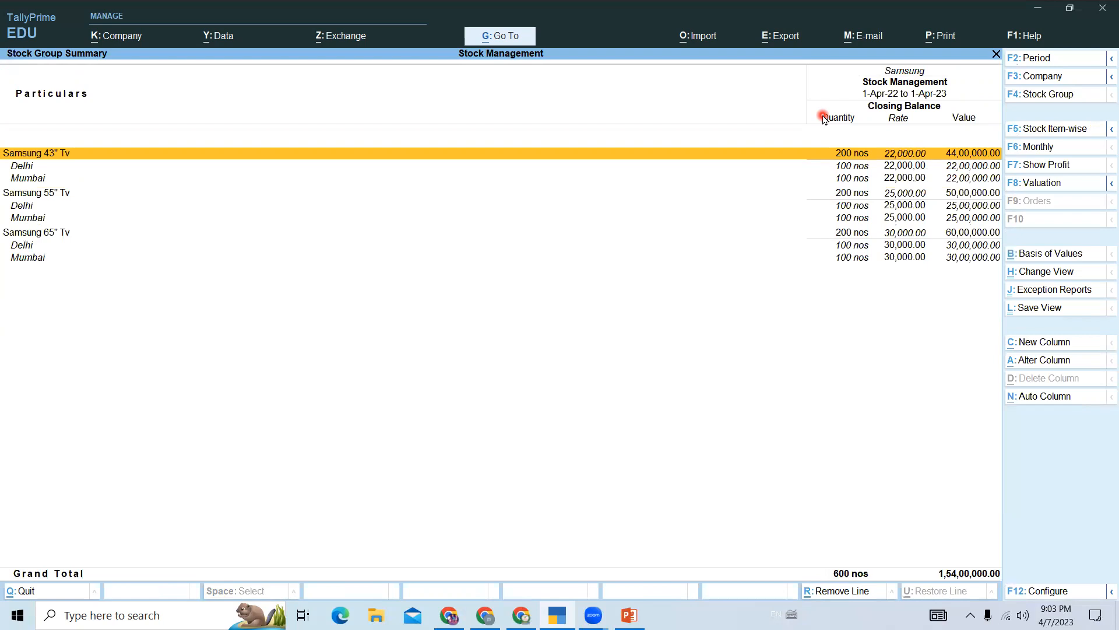
key(Down)
key(Down)
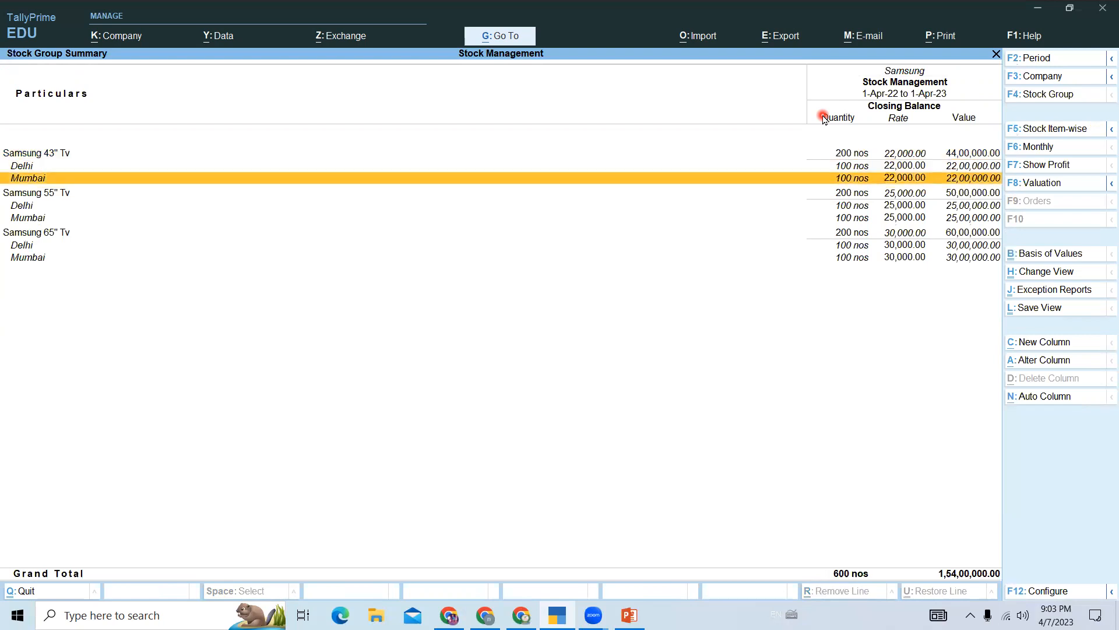
key(Down)
key(Down)
key(Down)
key(Down)
key(Down)
key(Down)
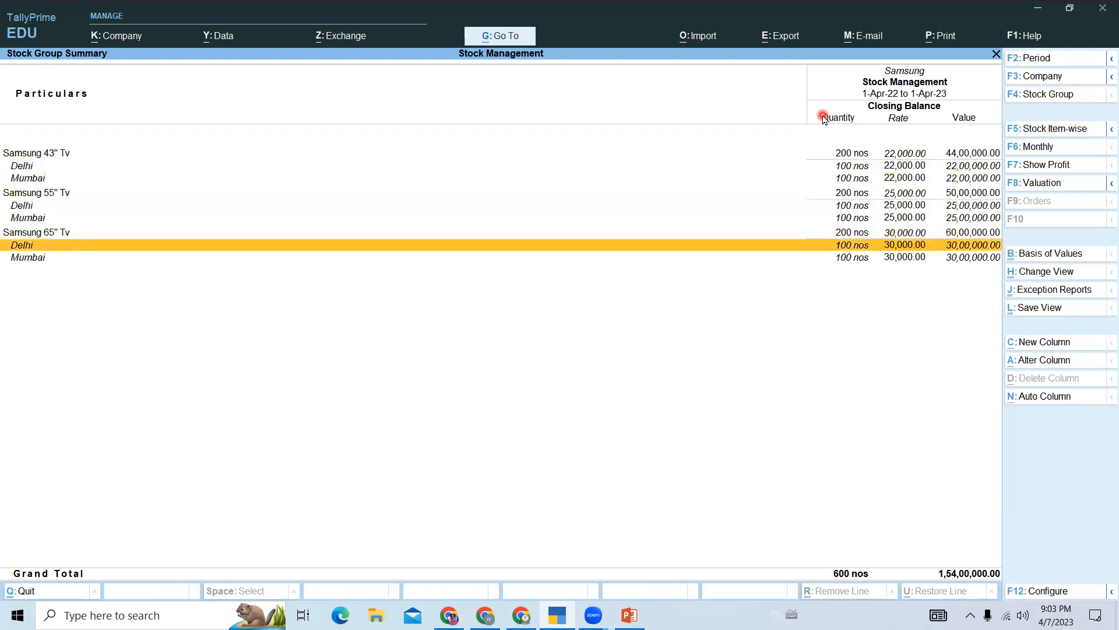
key(Escape)
Examine the Sony group's items in detail with their location-wise balances, and go back to the Stock Summary.
key(Down)
key(Down)
key(Down)
key(Down)
key(Return)
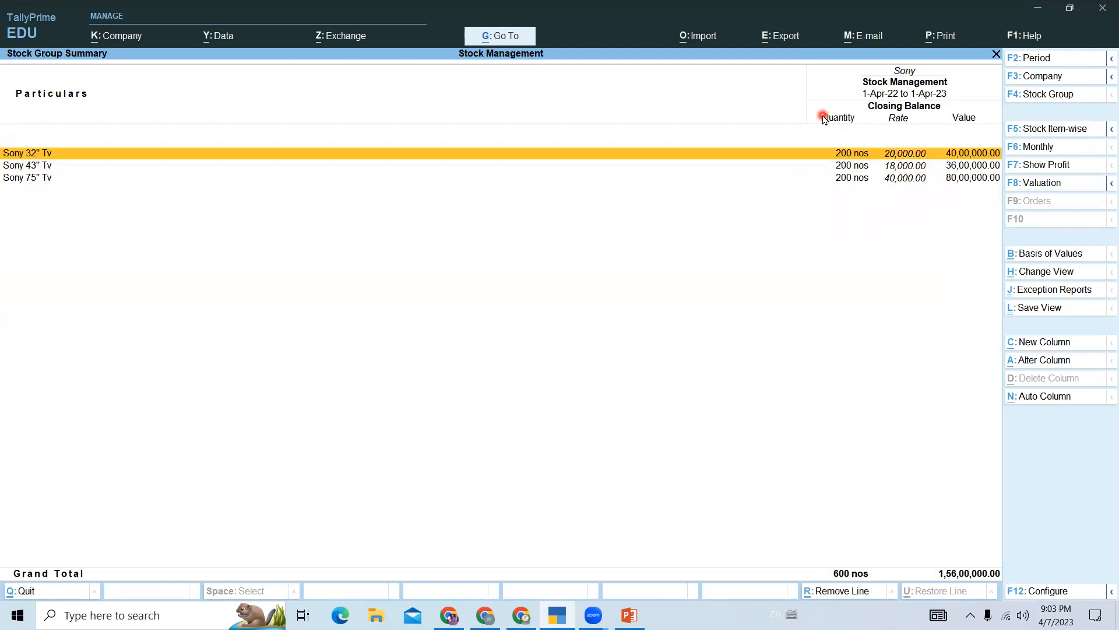
key(alt+F5)
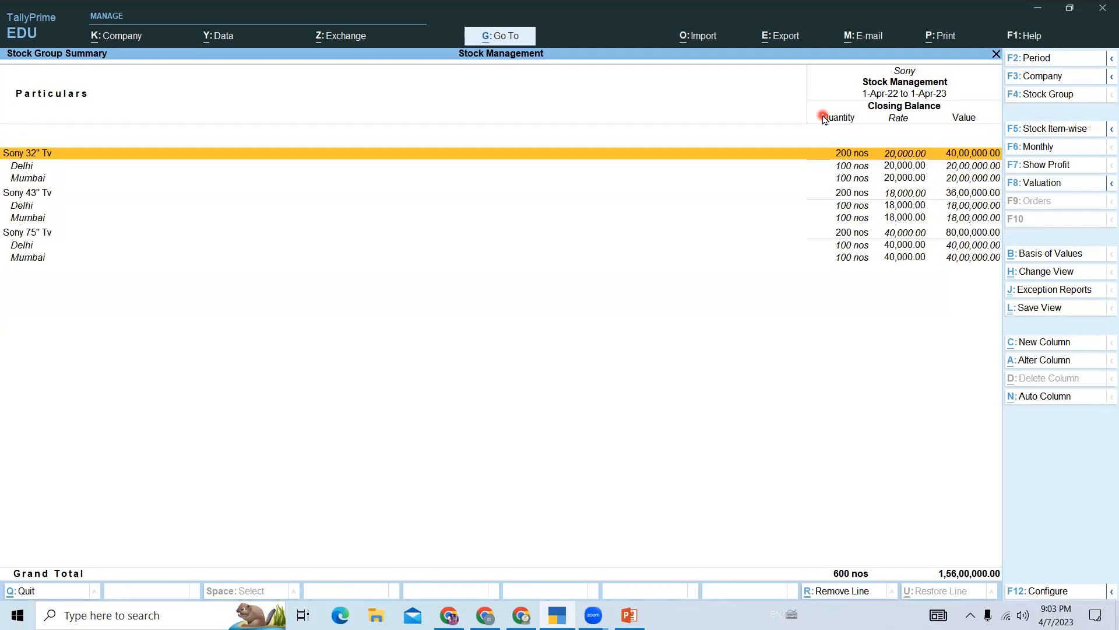
key(Down)
key(Down)
key(Down)
key(Down)
key(Down)
key(Down)
key(Down)
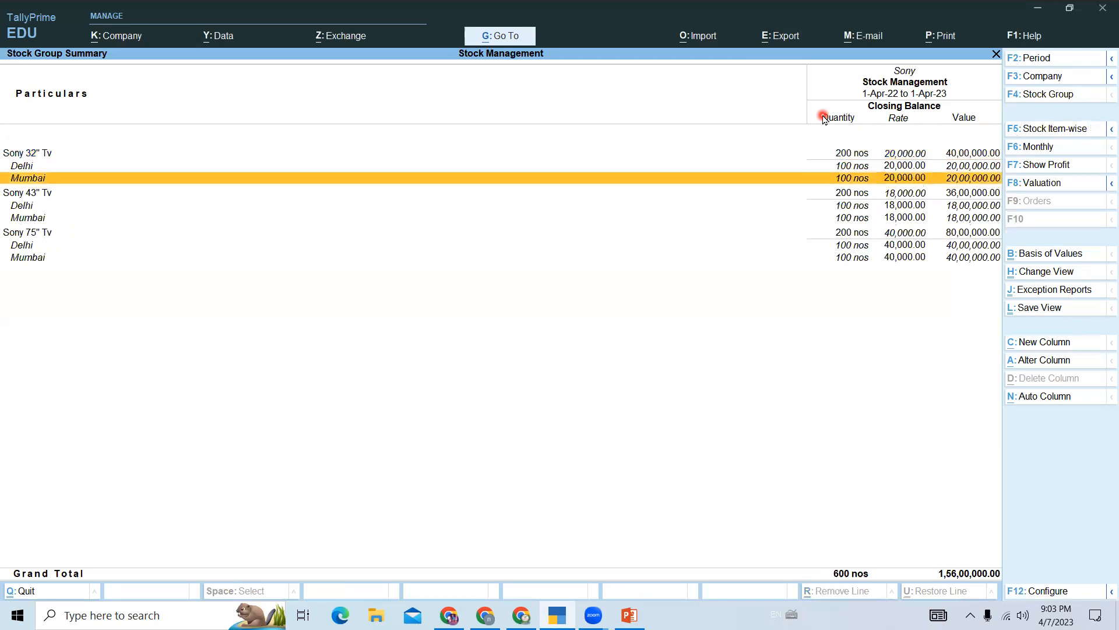
key(Escape)
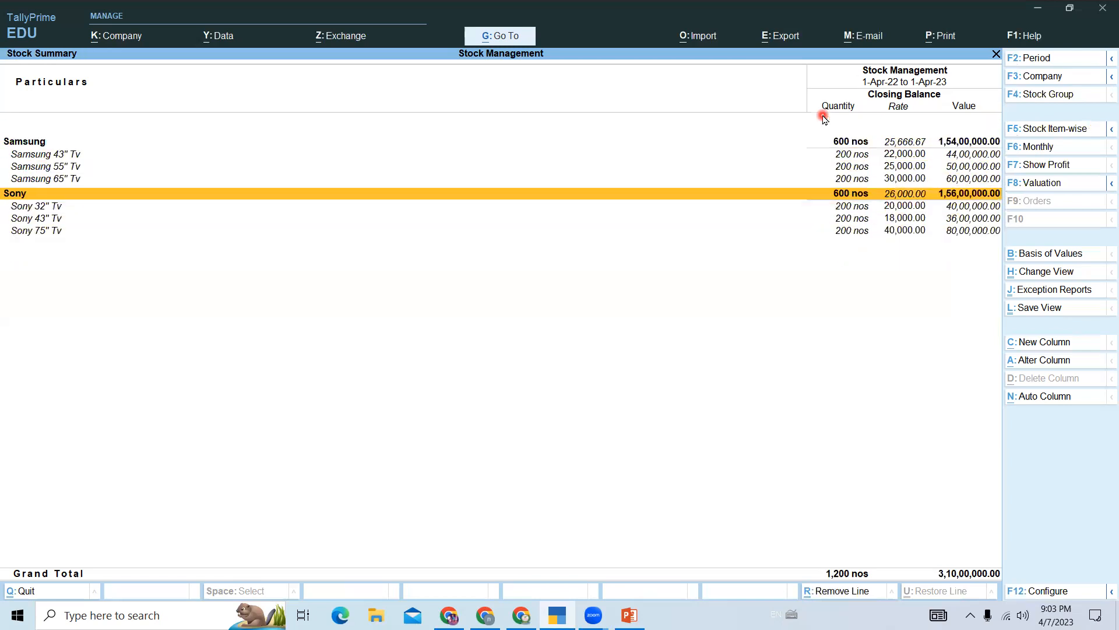
Leave the Stock Summary and open the Locations summary from the Inventory Books reports.
key(Escape)
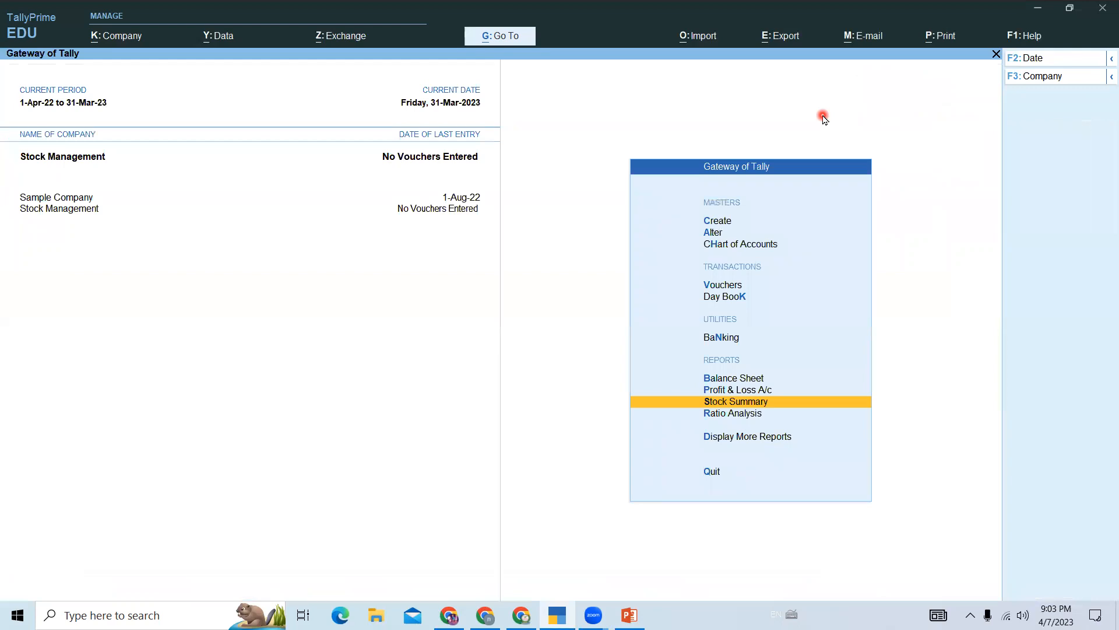
key(Down)
key(Down)
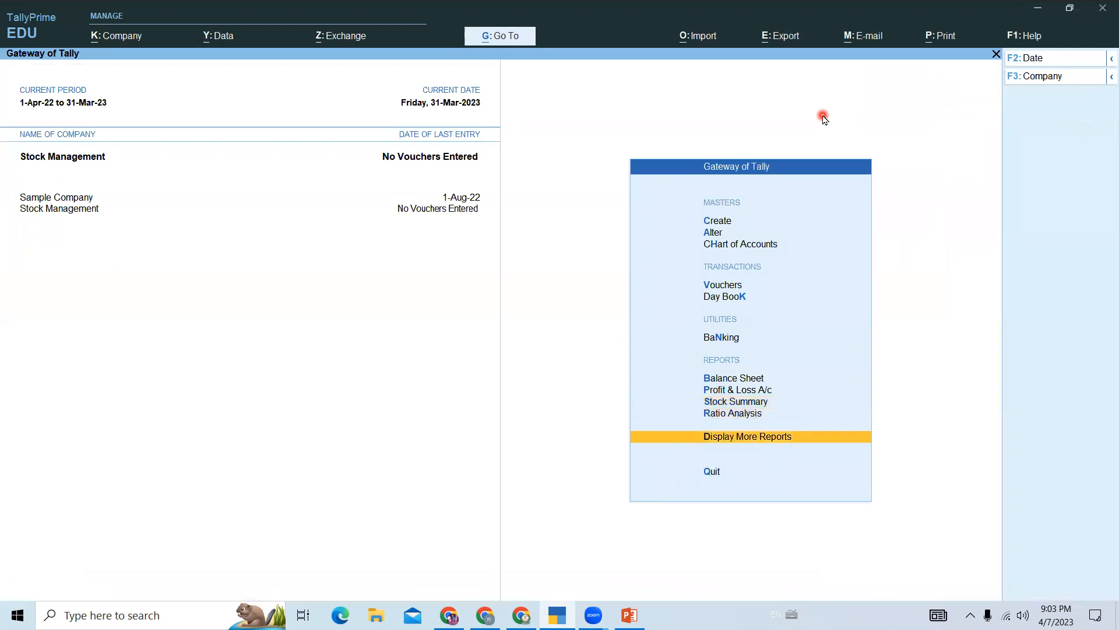
key(Return)
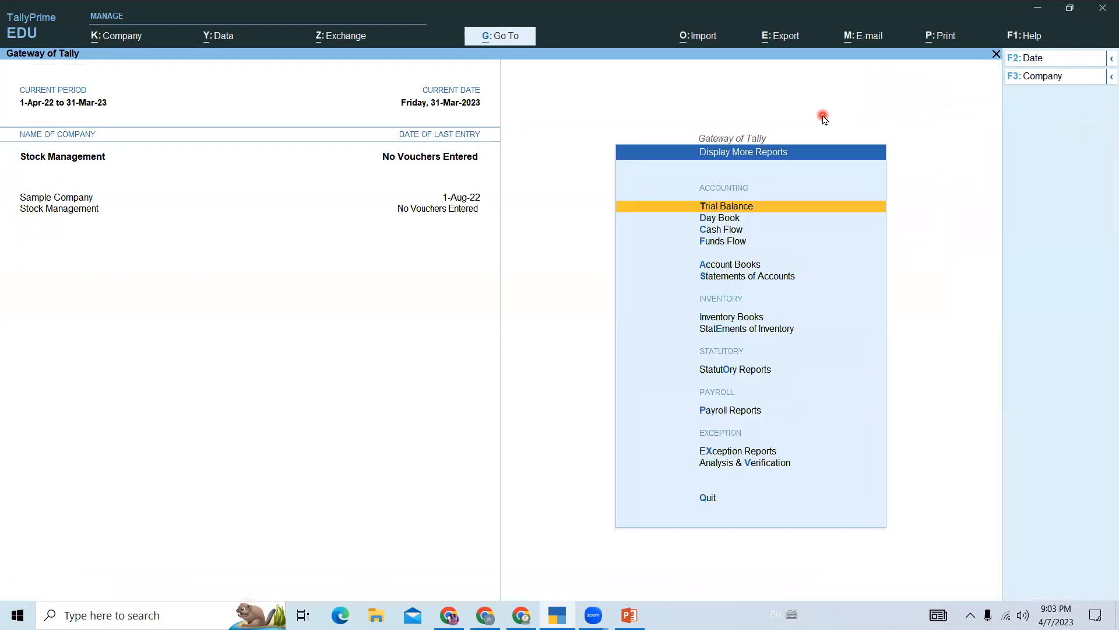
key(Down)
key(Down)
key(Down)
key(Down)
key(Down)
key(Down)
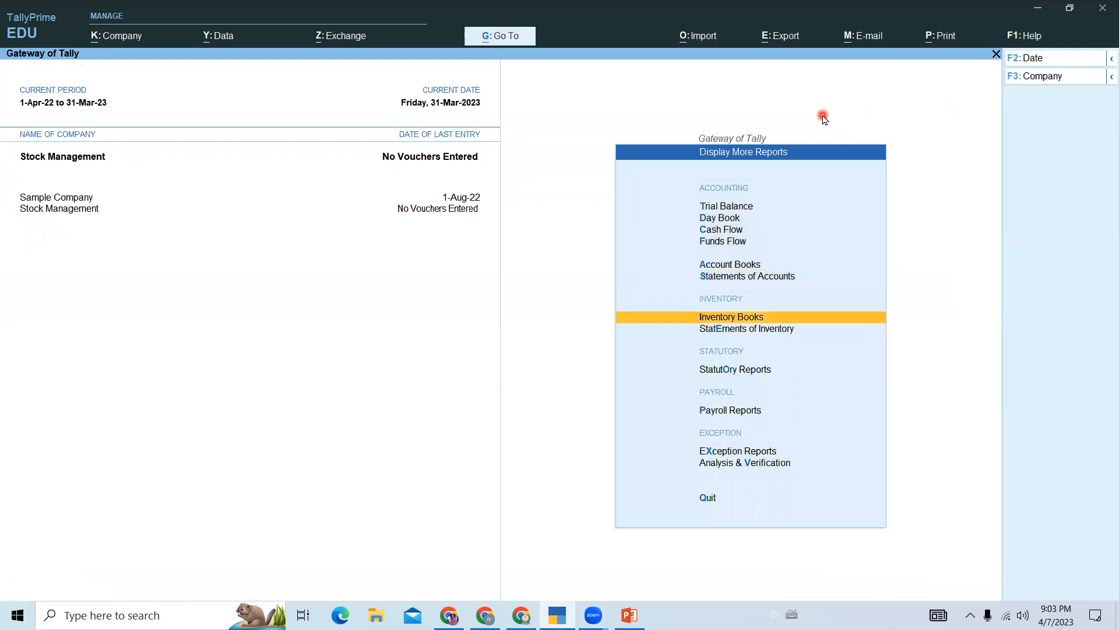
key(Return)
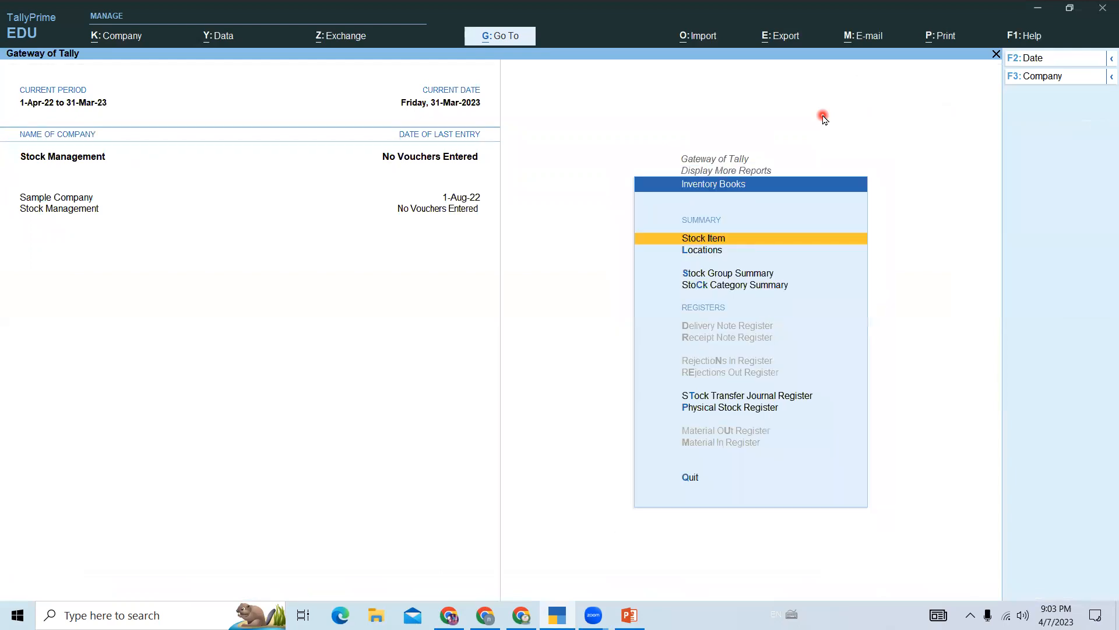
key(Down)
key(Return)
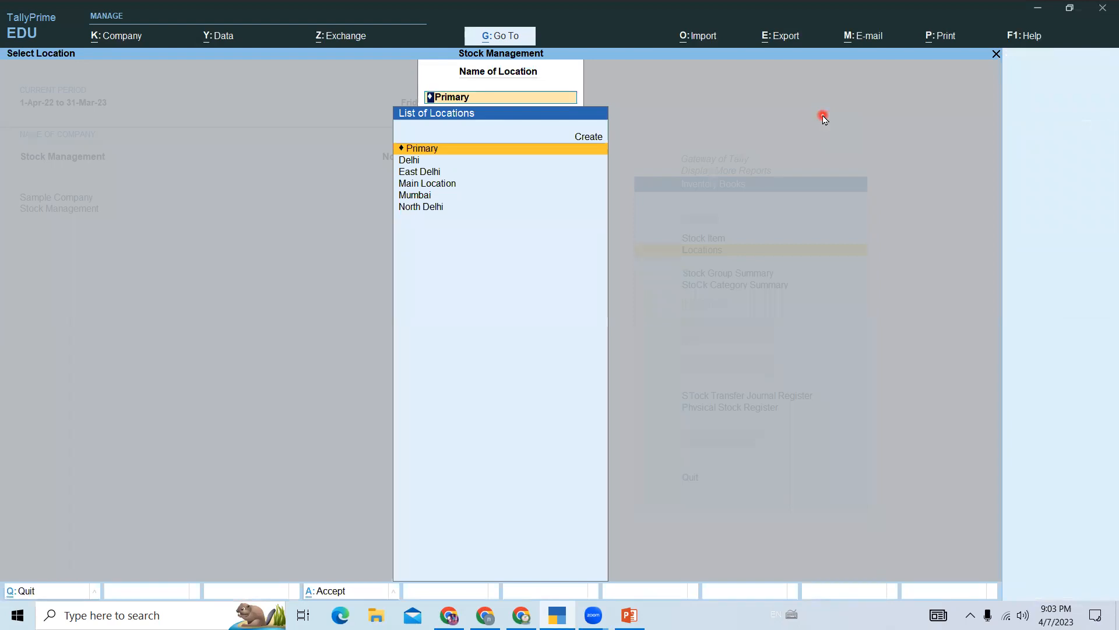
Examine the Delhi location's stock in detail by item, and return to the location selection.
key(Down)
key(Down)
key(Down)
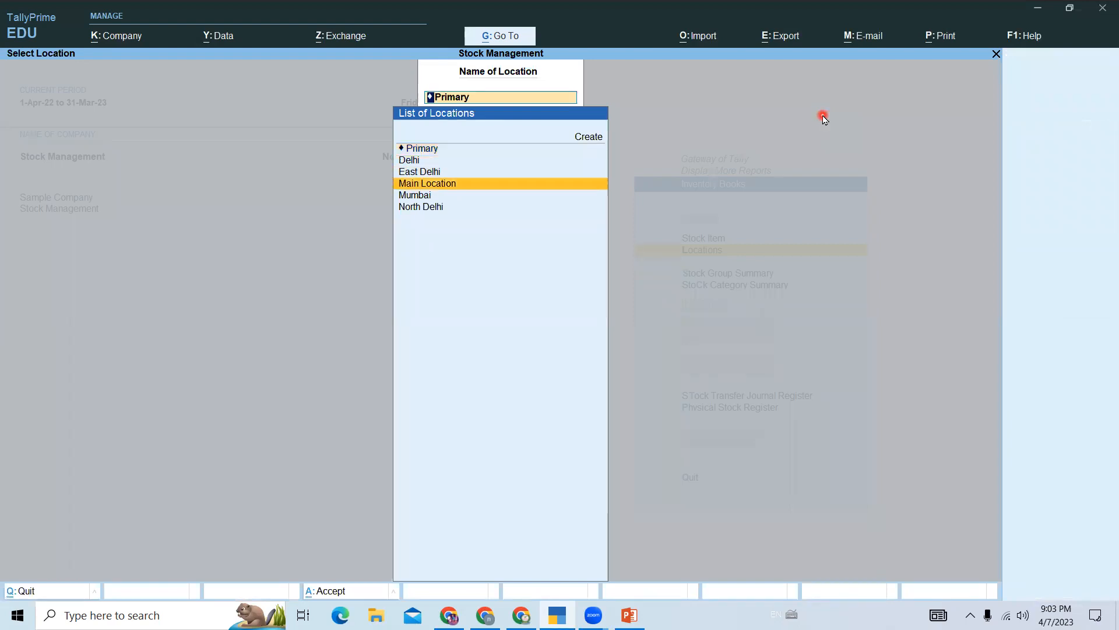
key(Up)
key(Up)
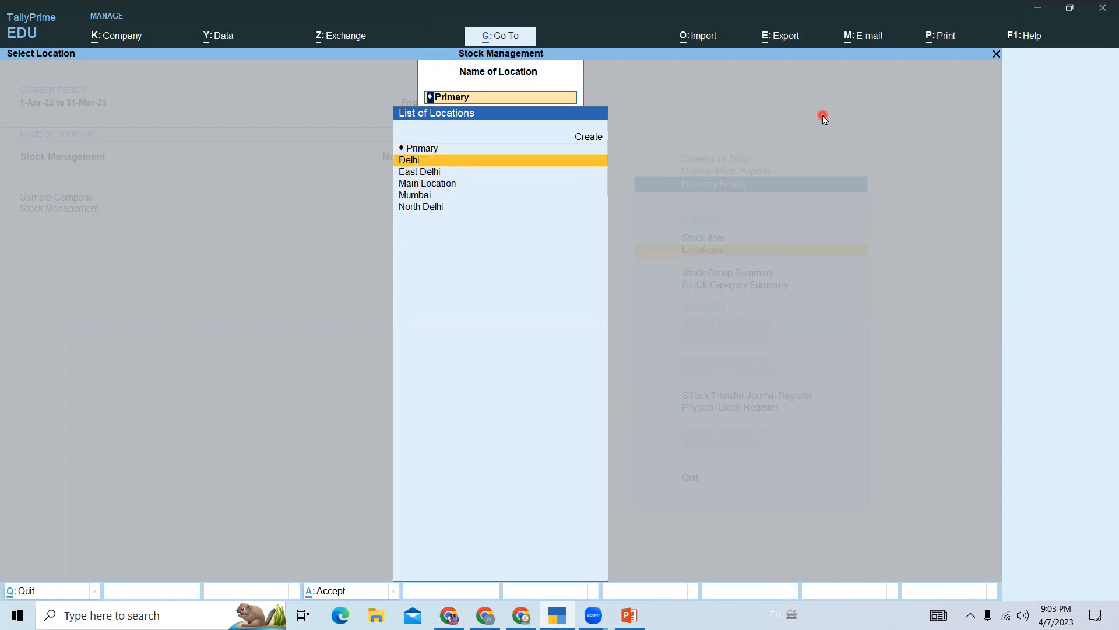
key(Return)
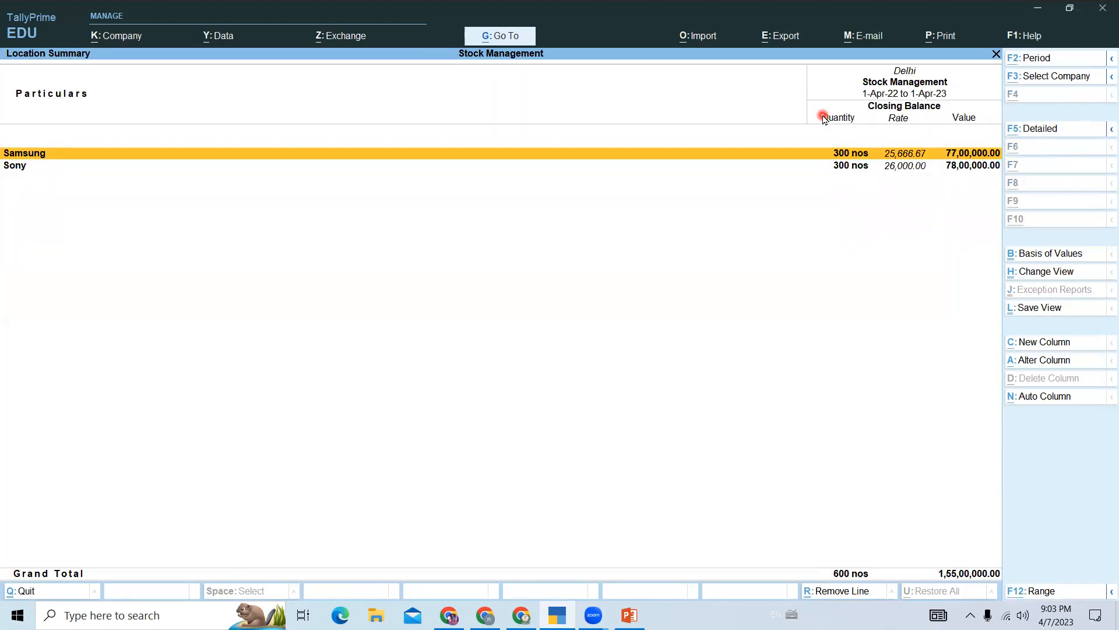
key(alt+F5)
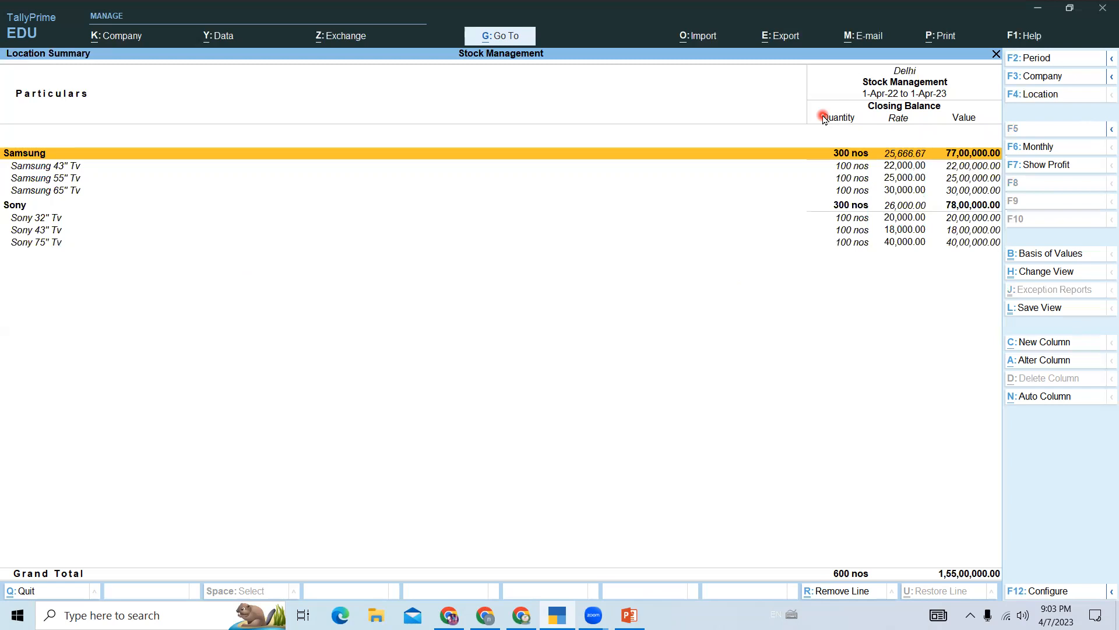
key(Escape)
Examine the Mumbai location's stock in detail by item, and return to the location selection.
key(Down)
key(Down)
key(Down)
key(Return)
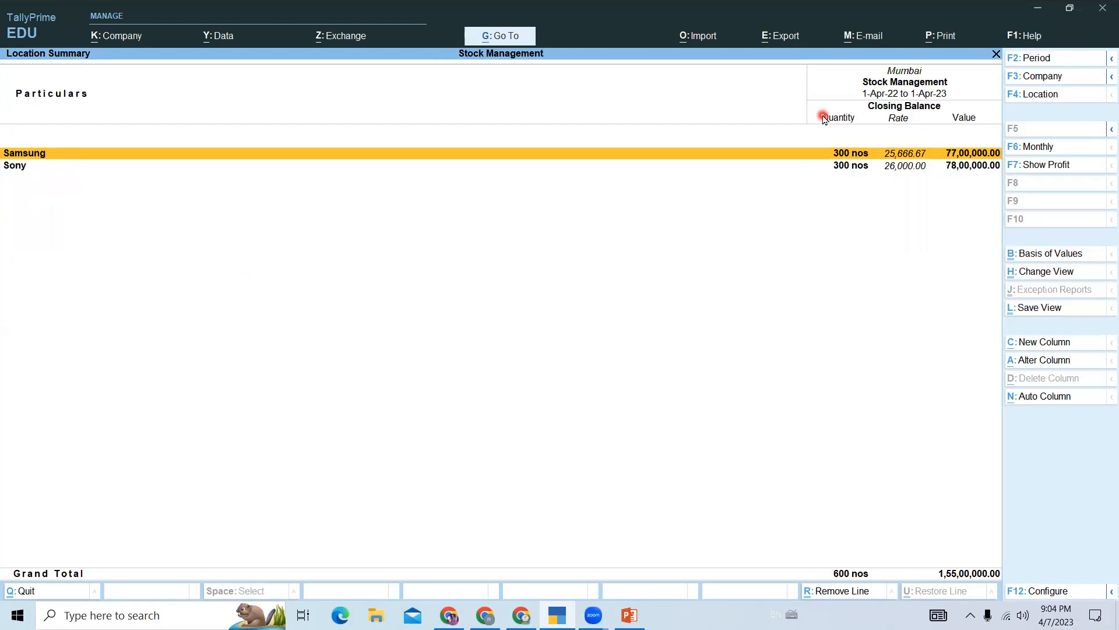
key(alt+F5)
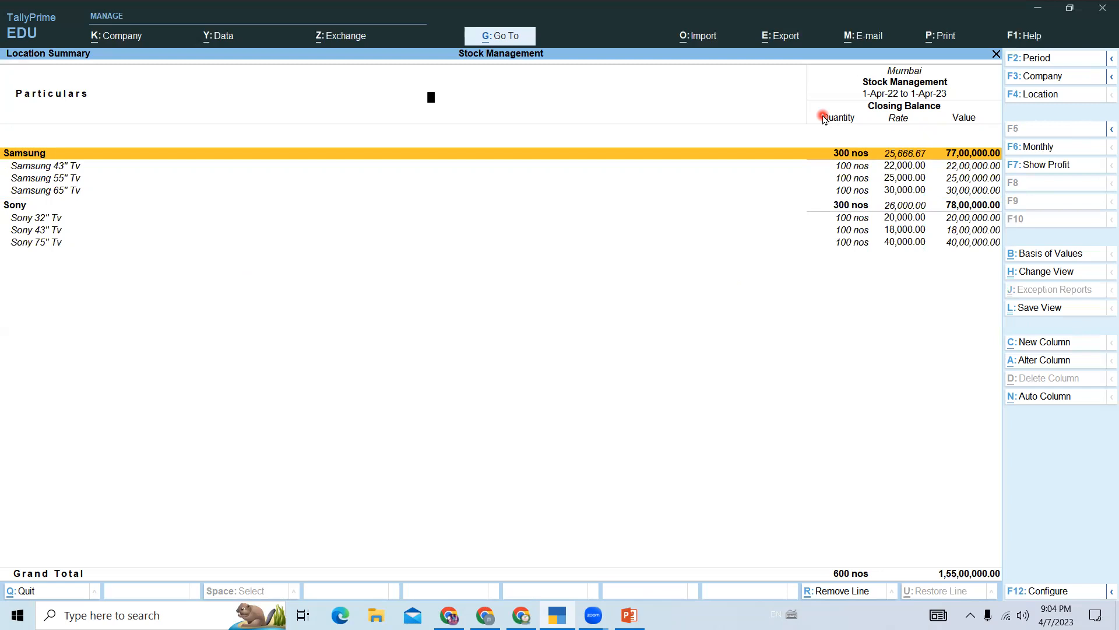
key(Escape)
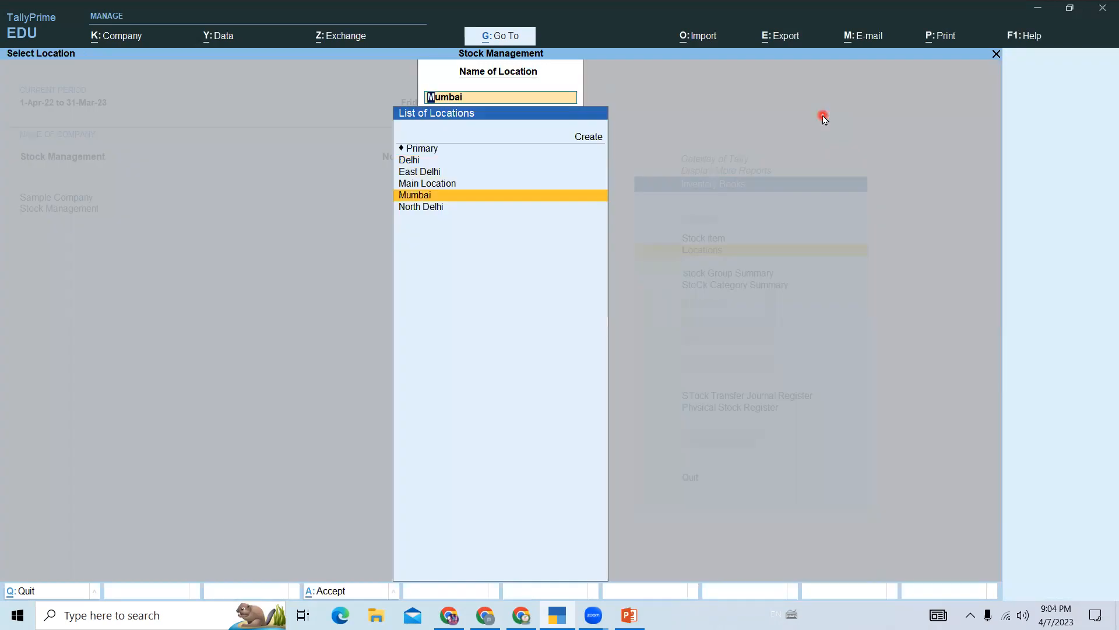
Examine the Primary location's summary in detail by stock group for each location, and leave the location selection.
key(Up)
key(Up)
key(Up)
key(Up)
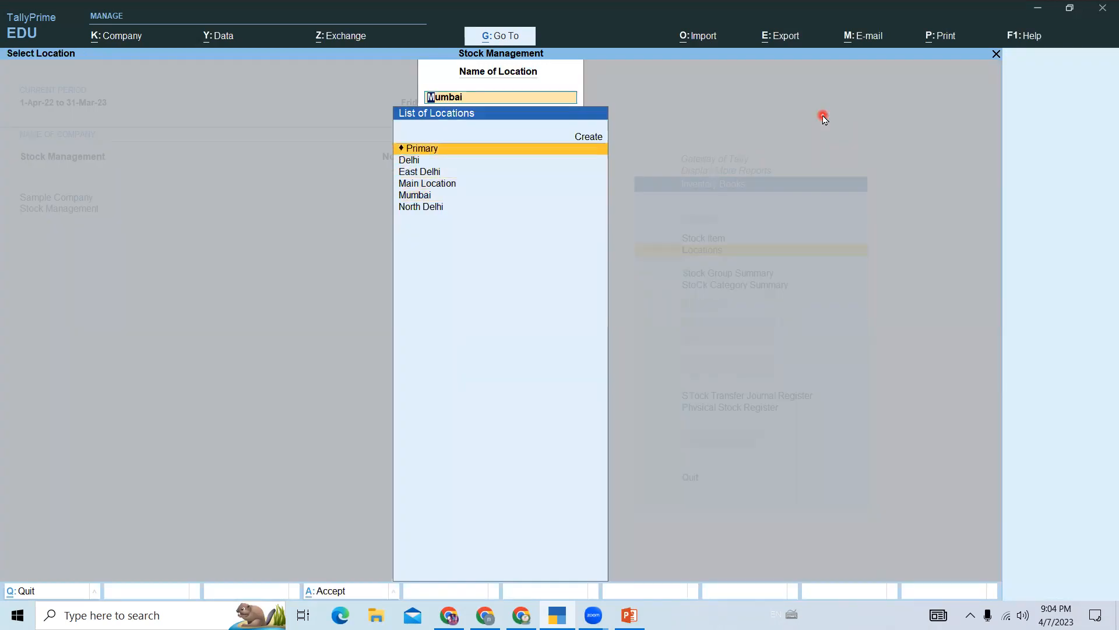
key(Return)
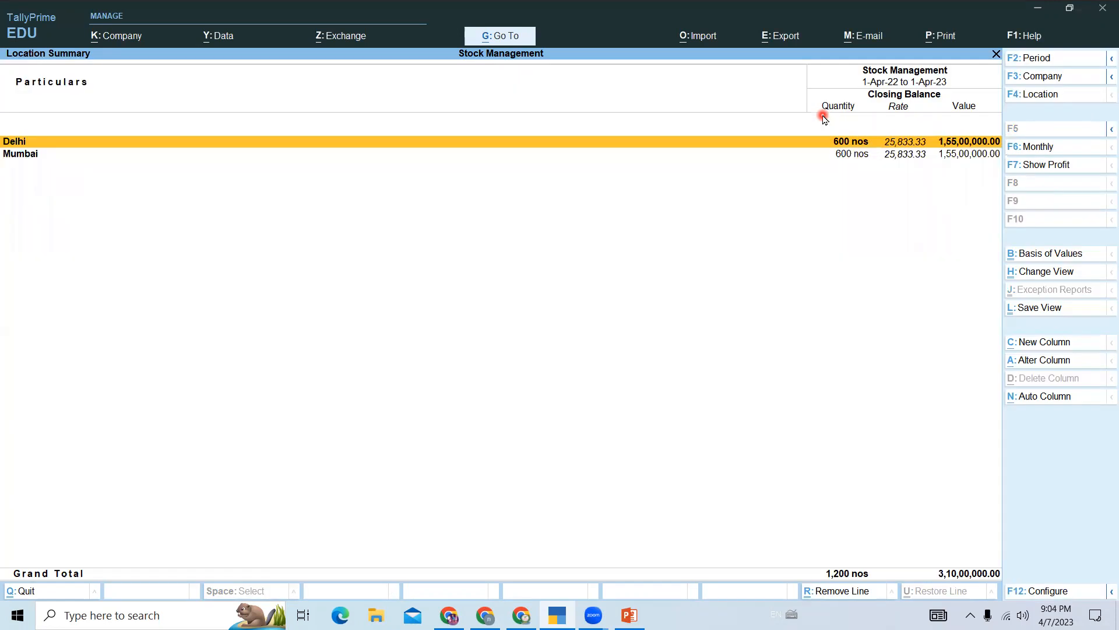
key(alt+F5)
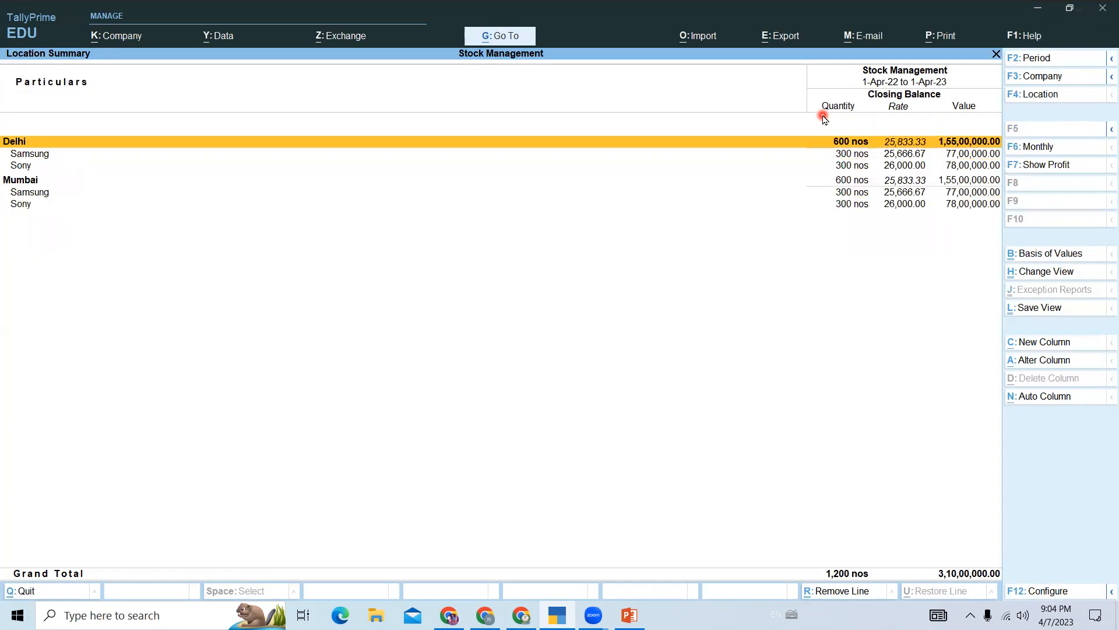
key(Escape)
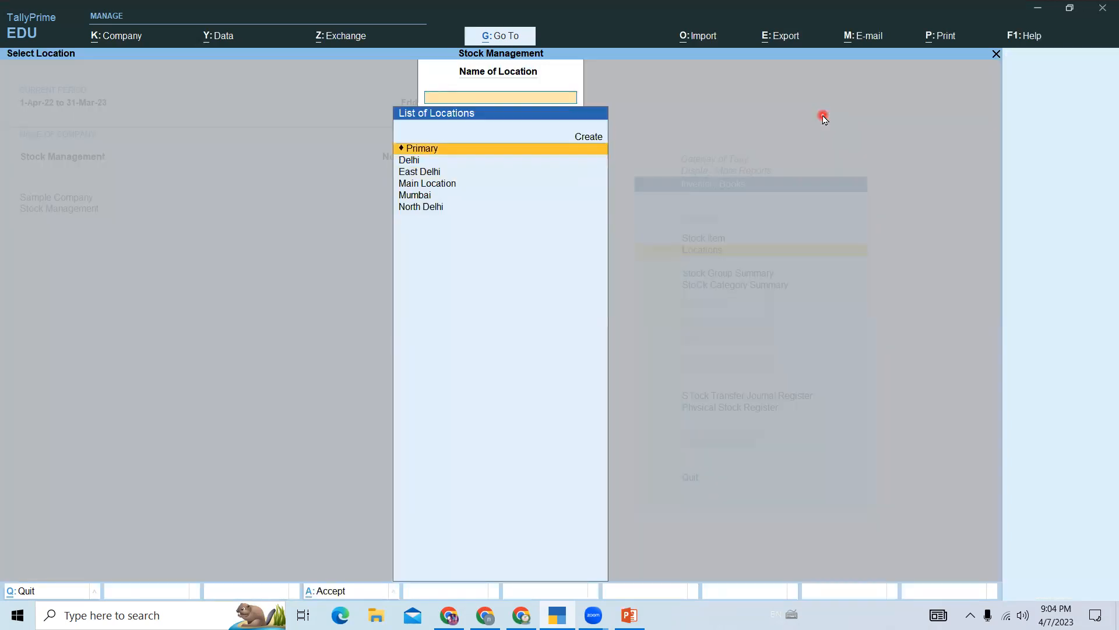
key(Escape)
Examine the Samsung 65" Tv stock item's monthly summary and its March vouchers, and return to Inventory Books.
key(Up)
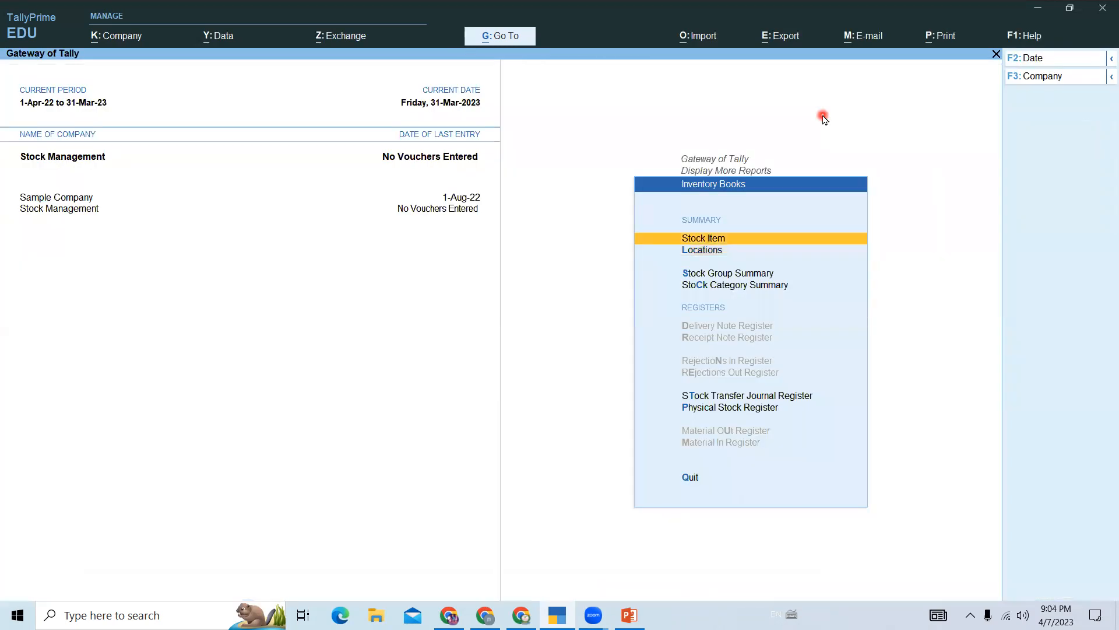
key(Return)
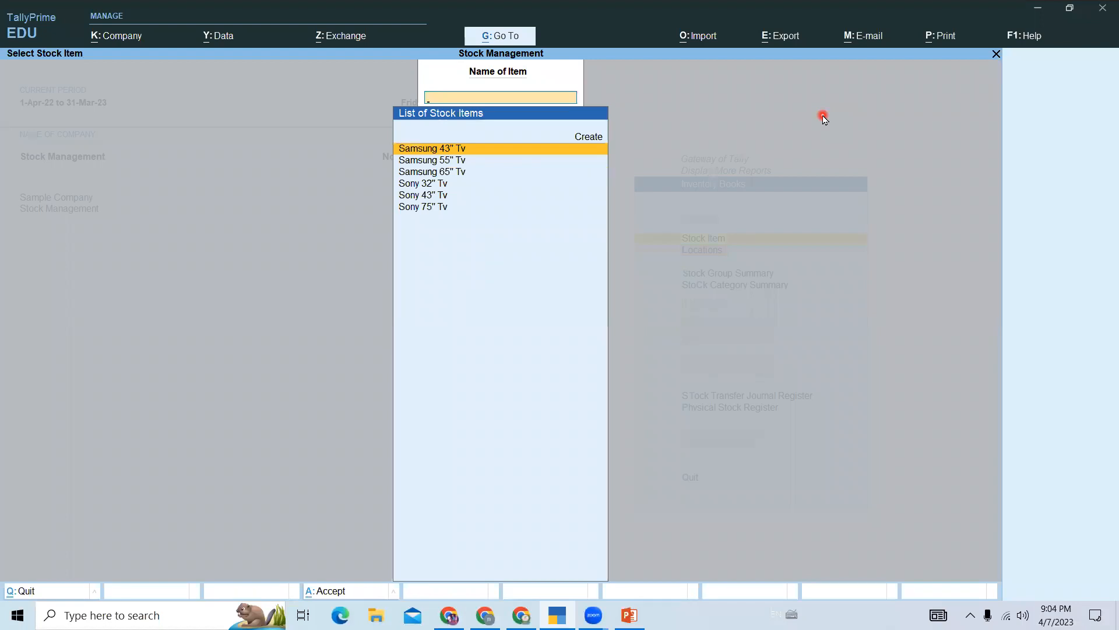
key(Down)
key(Down)
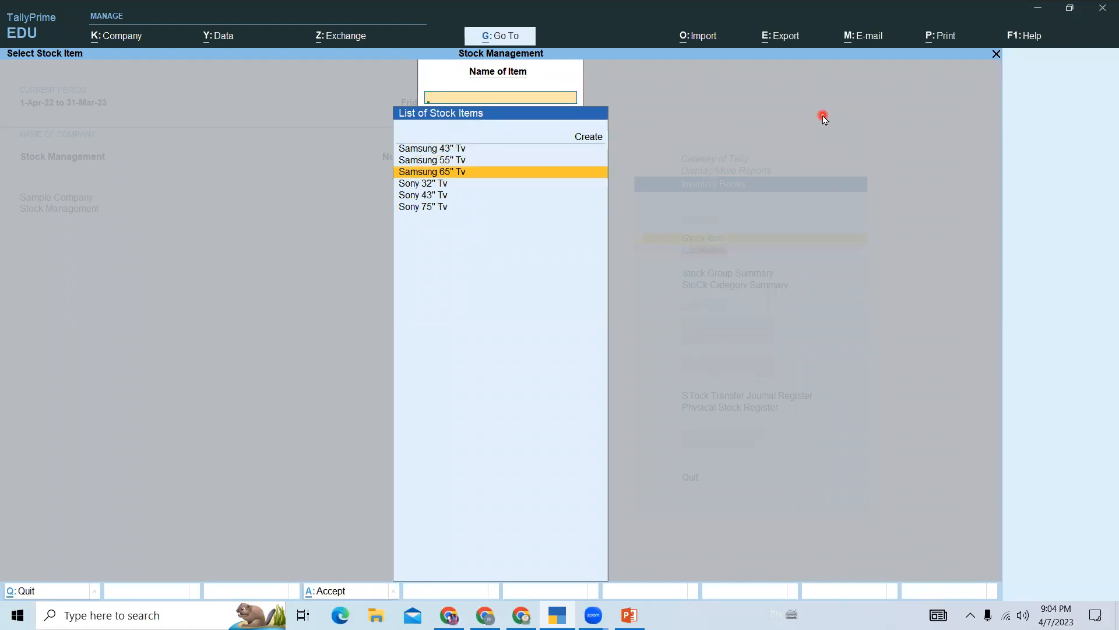
key(Return)
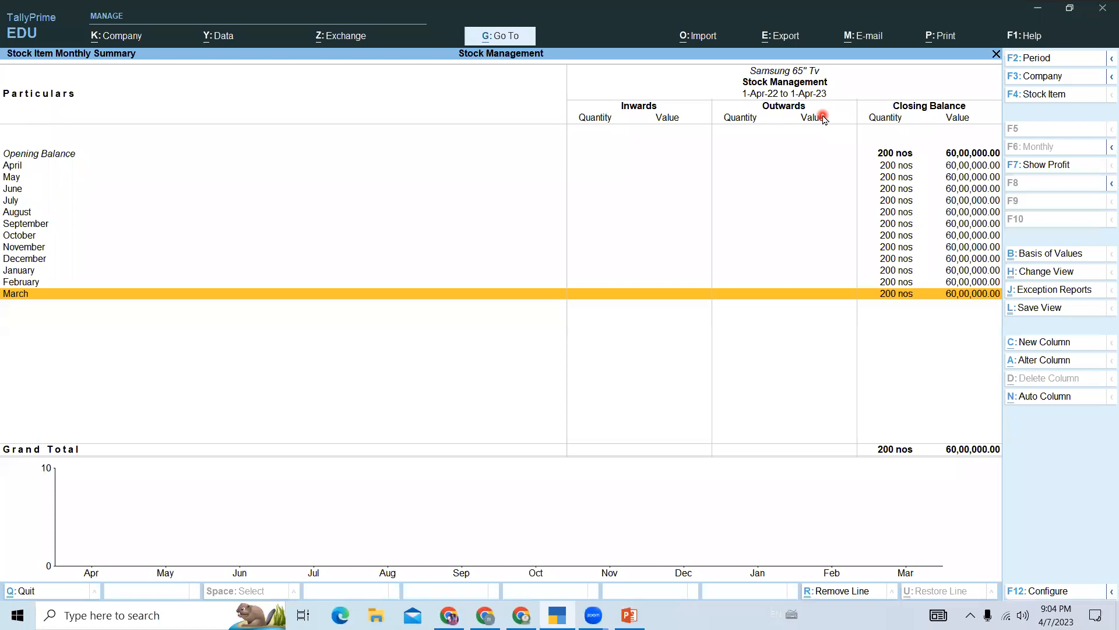
key(Return)
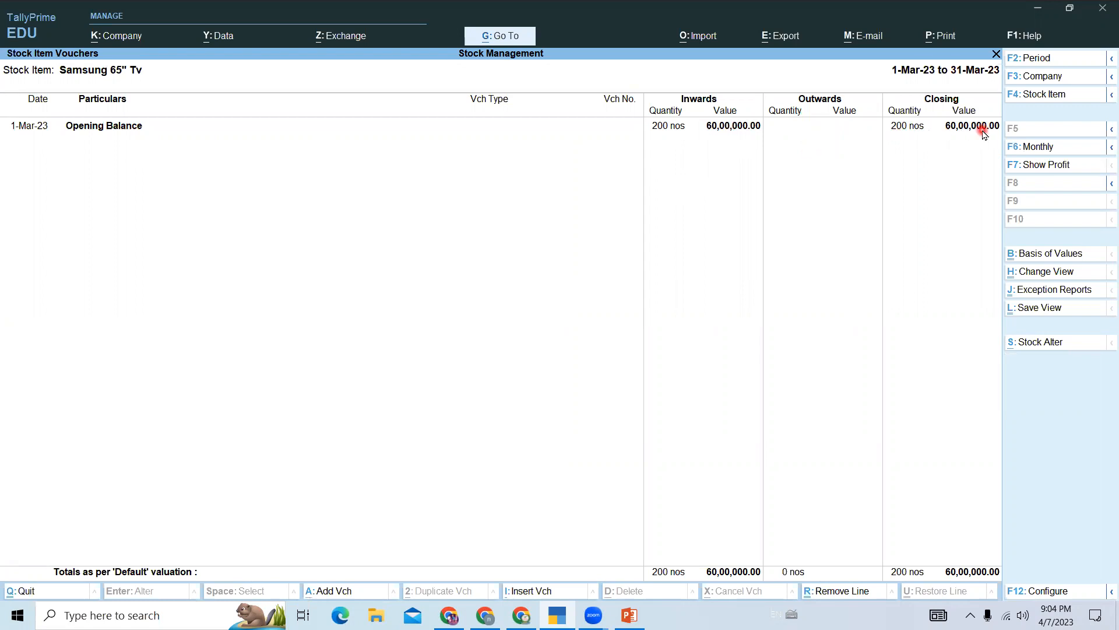
key(Escape)
key(Escape)
key(Escape)
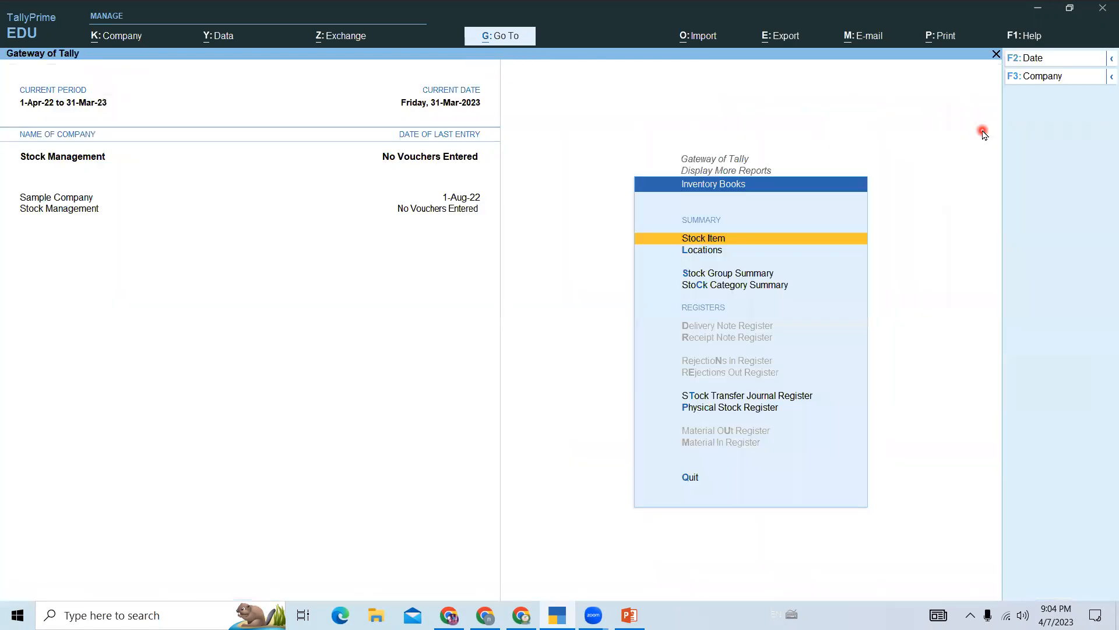
Return to the Gateway of Tally and open the list of masters that can be created.
key(Escape)
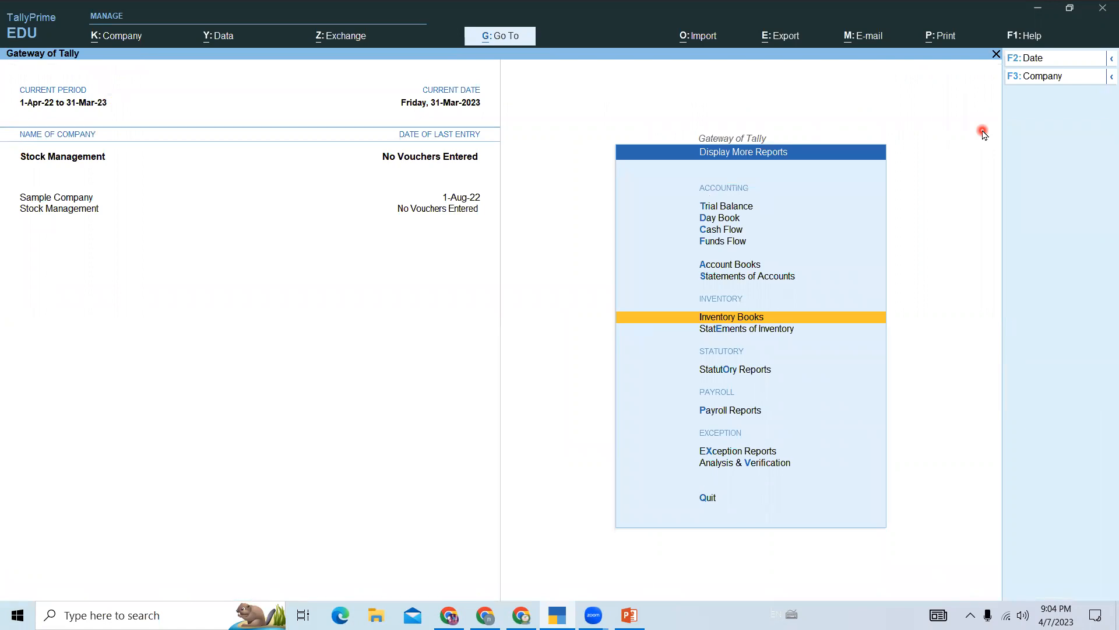
key(Escape)
key(Up)
key(Up)
key(Up)
key(Up)
key(Up)
key(Up)
key(Up)
key(Up)
key(Up)
key(Up)
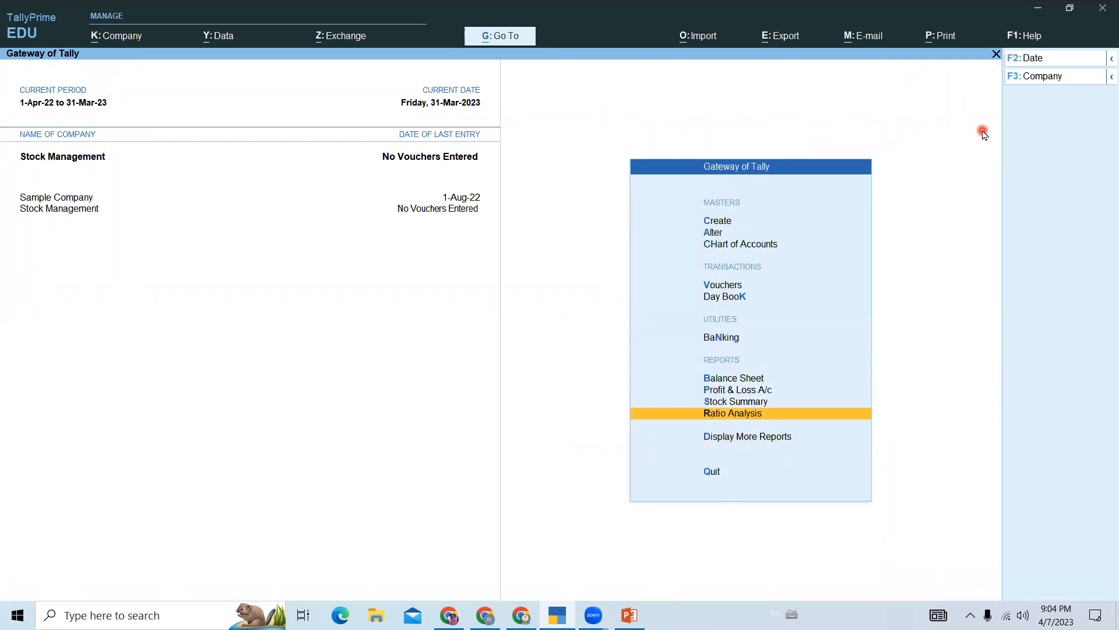
key(Return)
Review the inventory masters available for creation, from Stock Group to Location, and leave the list without creating any.
key(Down)
key(Down)
key(Down)
key(Down)
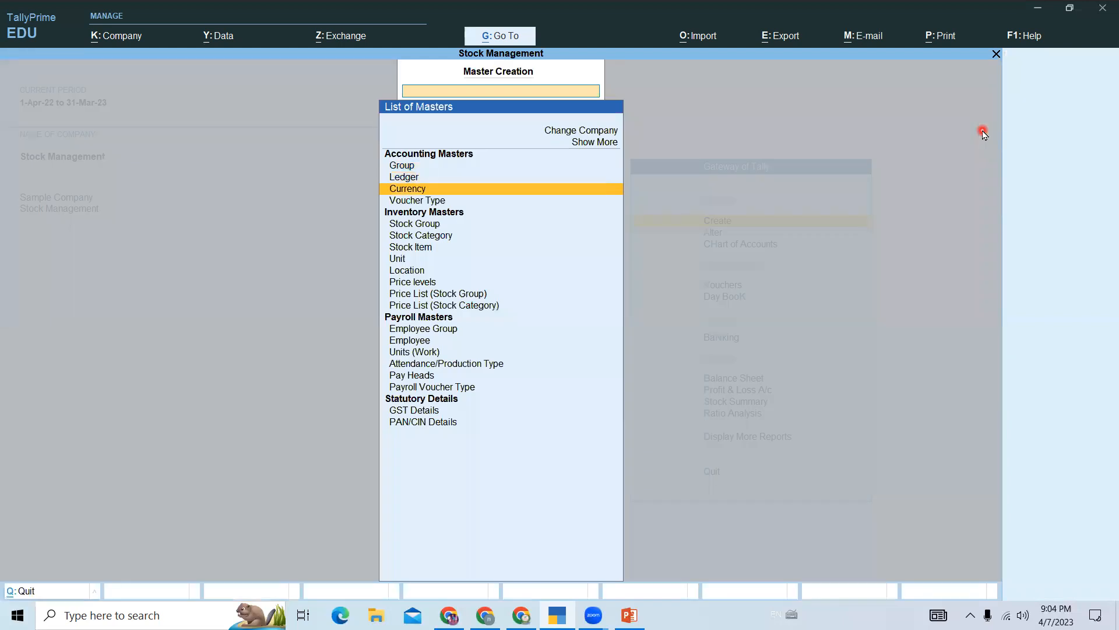
key(Down)
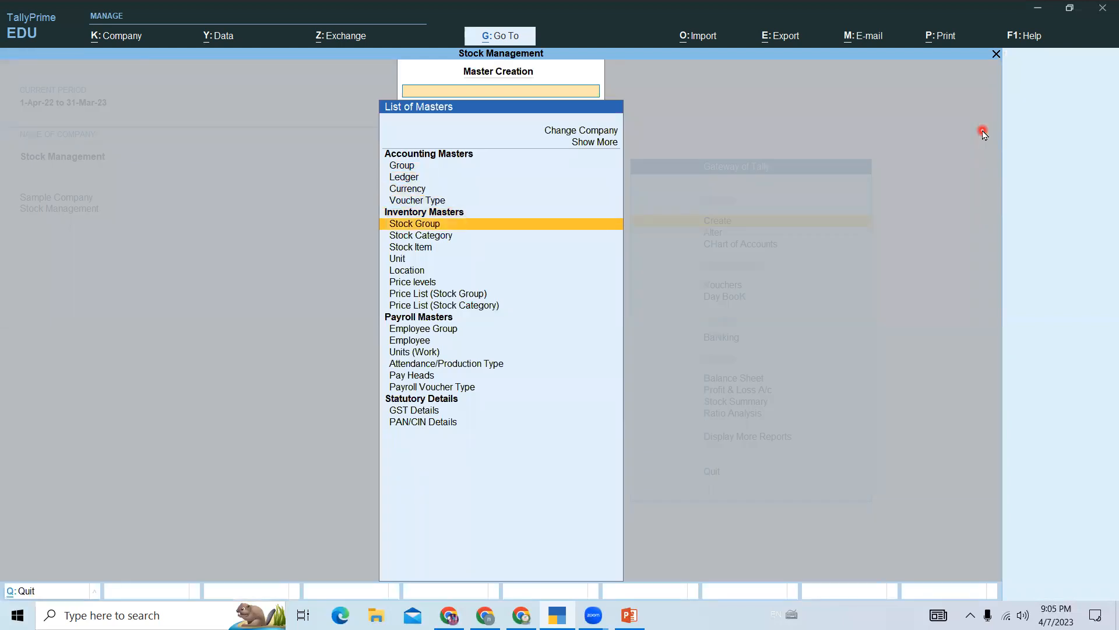
key(Down)
key(Down)
key(Down)
key(Down)
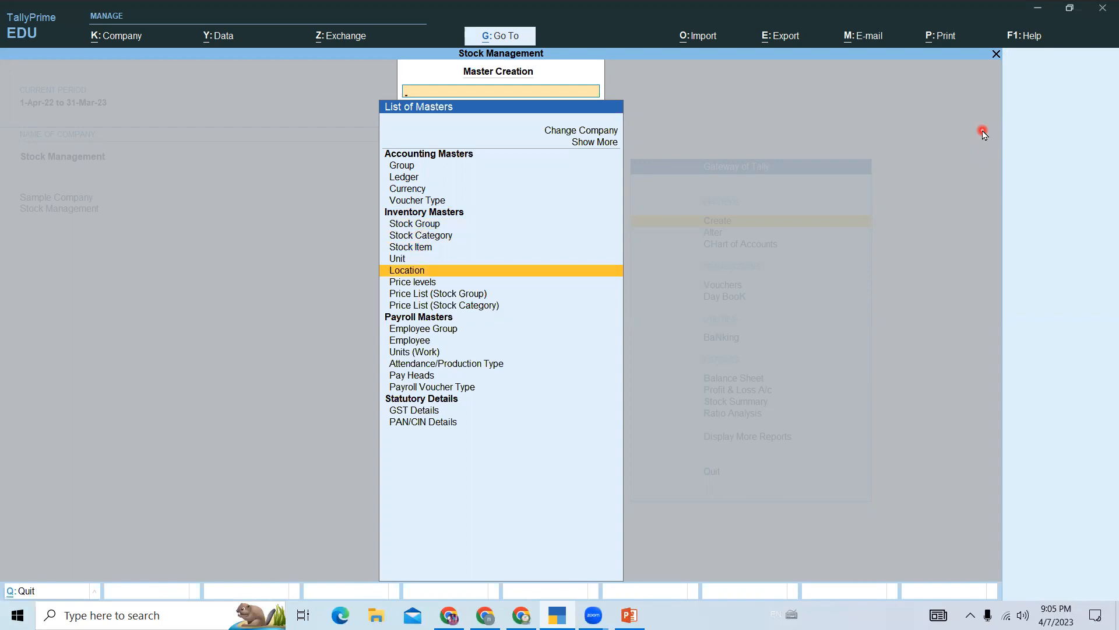
key(Up)
key(Up)
key(Up)
key(Up)
key(Up)
key(Up)
key(Up)
key(Up)
key(Up)
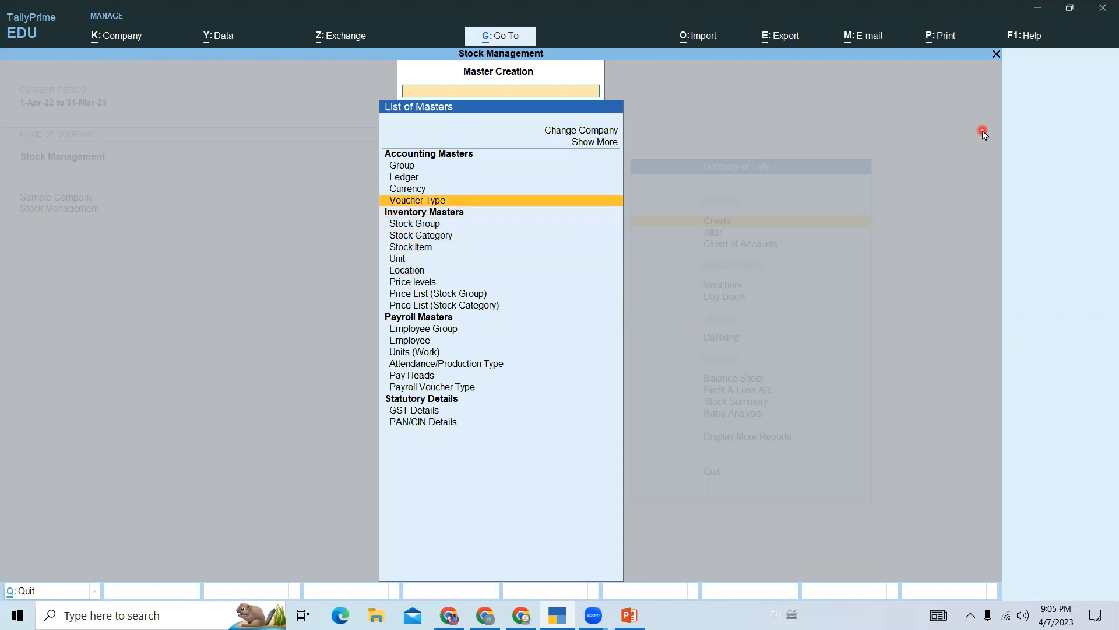
key(Escape)
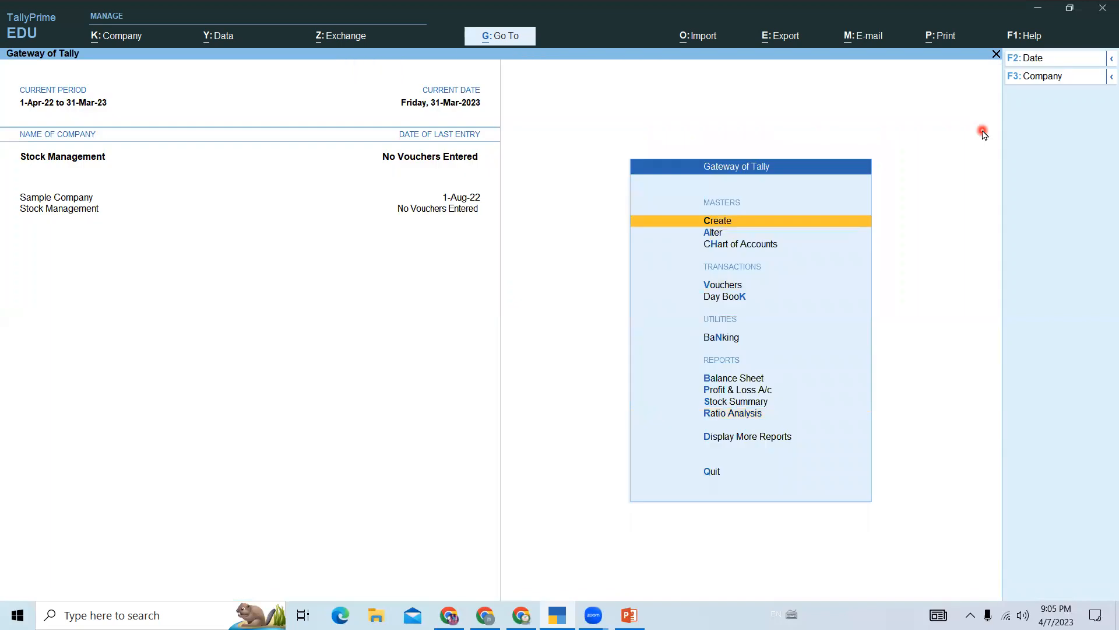
Open the list of stock groups from the Chart of Accounts.
key(Down)
key(Down)
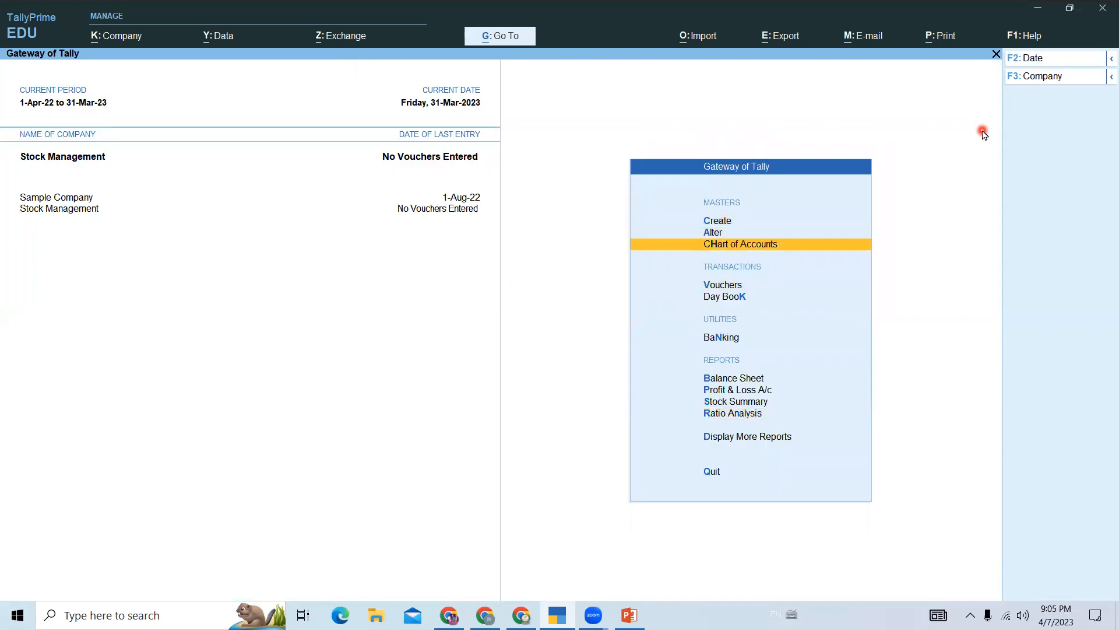
key(Return)
key(Down)
key(Down)
key(Down)
key(Down)
key(Down)
key(Down)
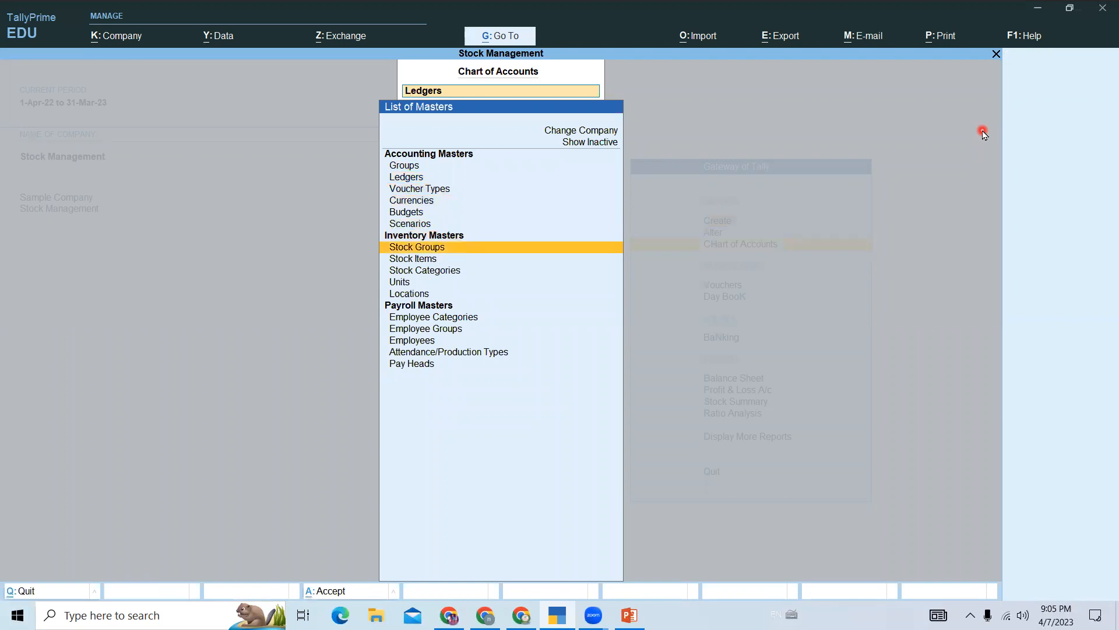
key(Return)
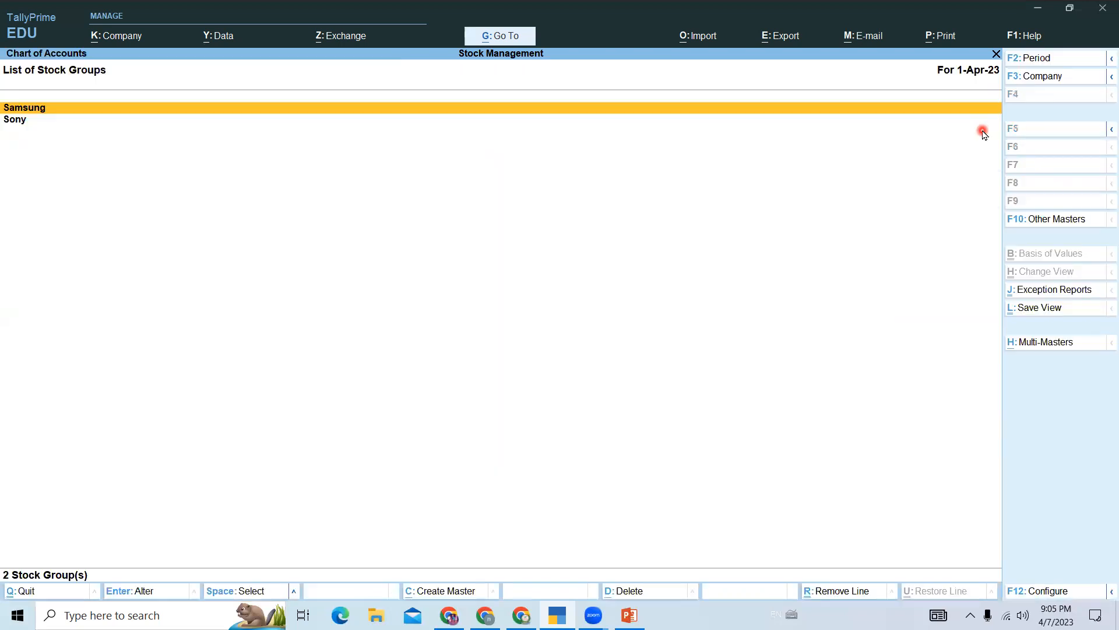
View the Multi Create form for stock groups, and quit it back to the Gateway of Tally.
click(1038, 348)
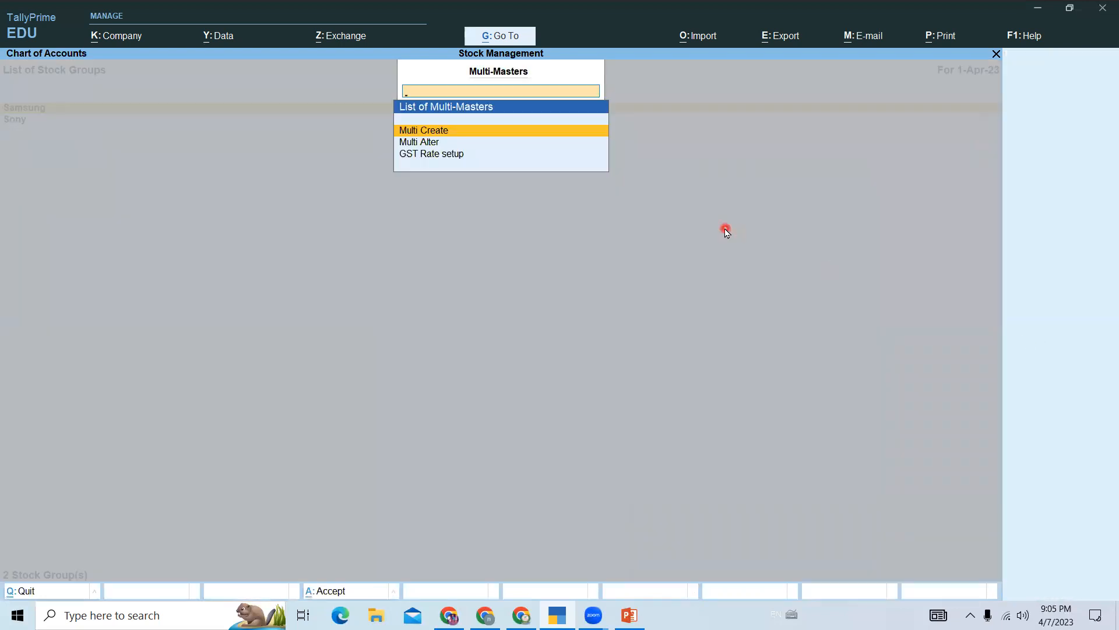
key(Return)
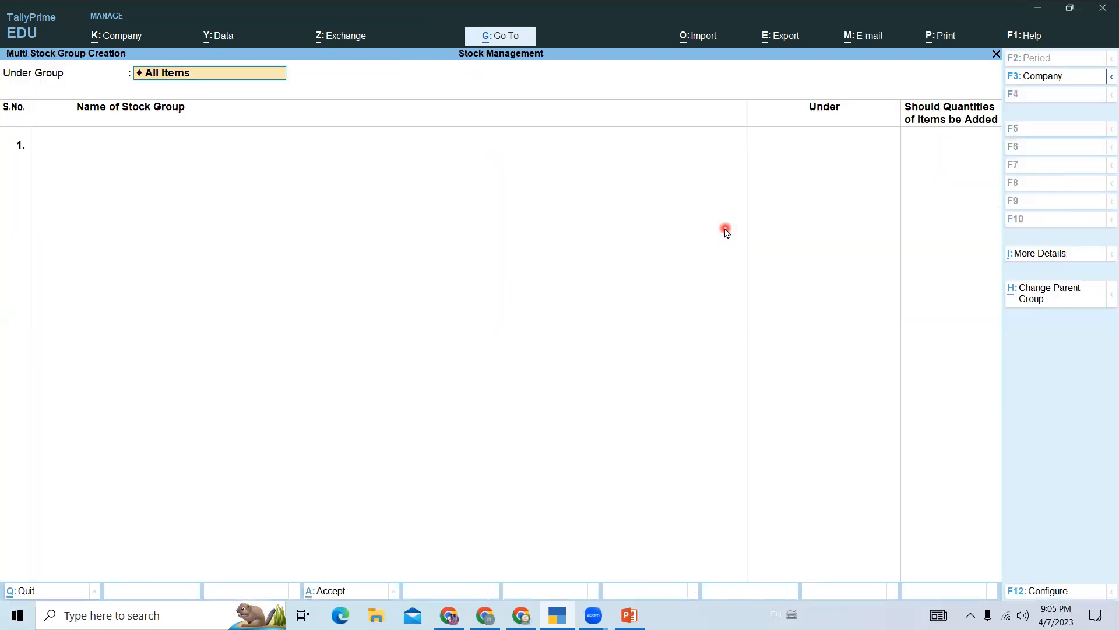
key(Escape)
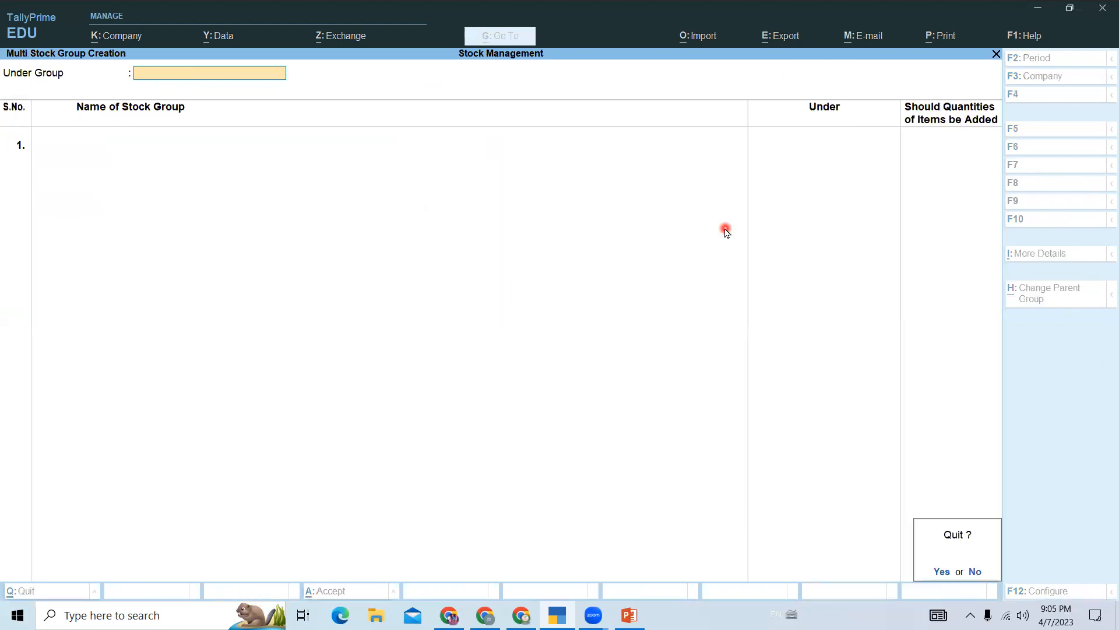
key(y)
key(Escape)
key(Escape)
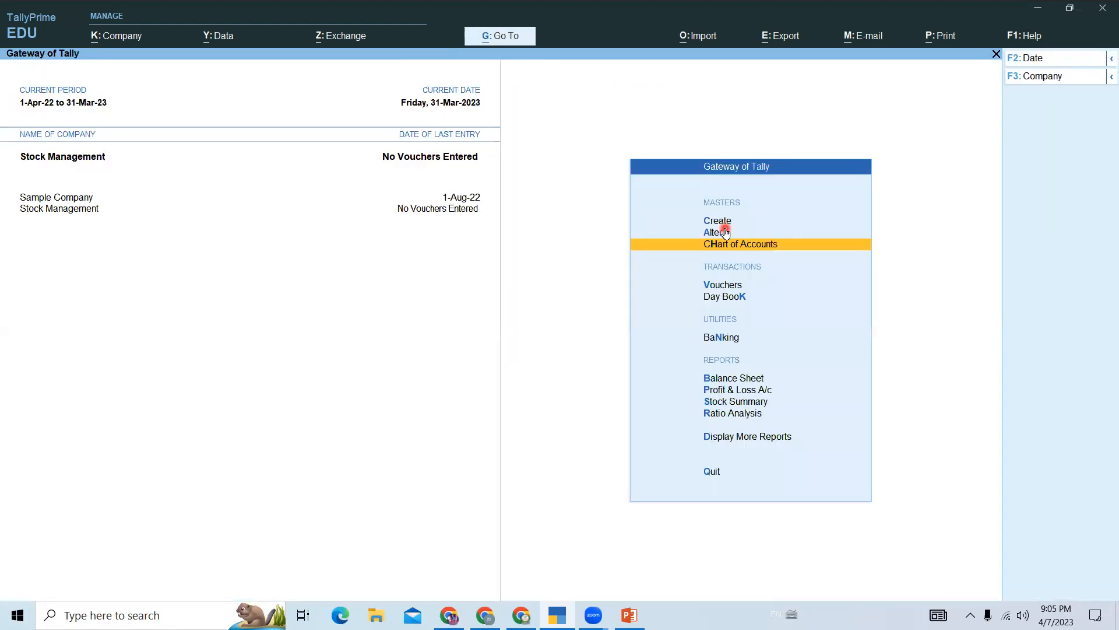
Open the Inventory Books reports from the additional reports.
key(Down)
key(Down)
key(Down)
key(Down)
key(Down)
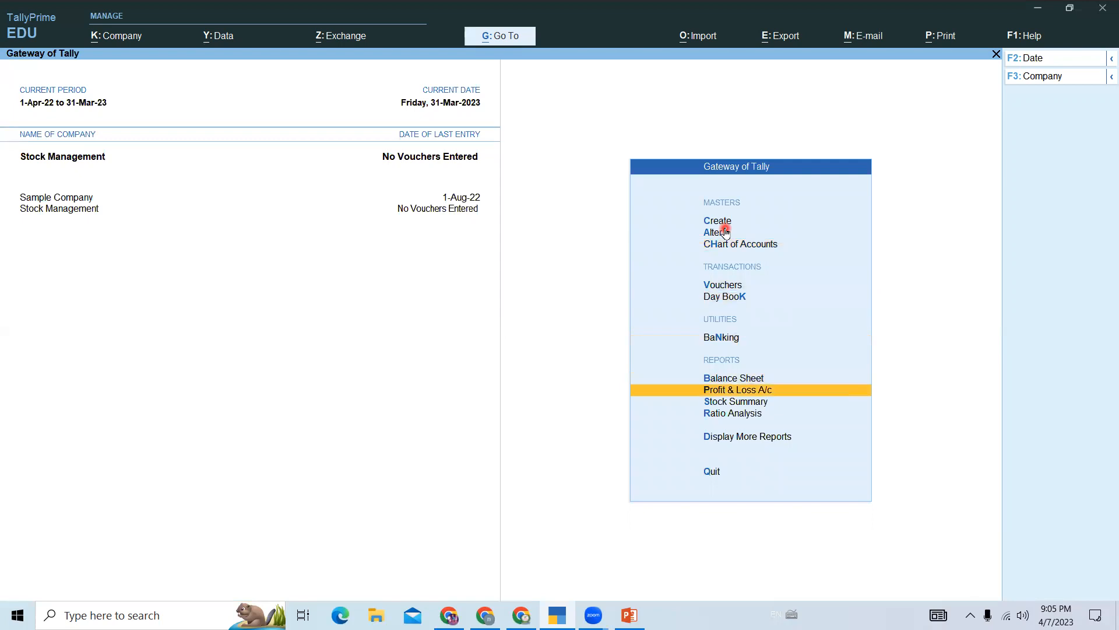
key(Down)
key(Down)
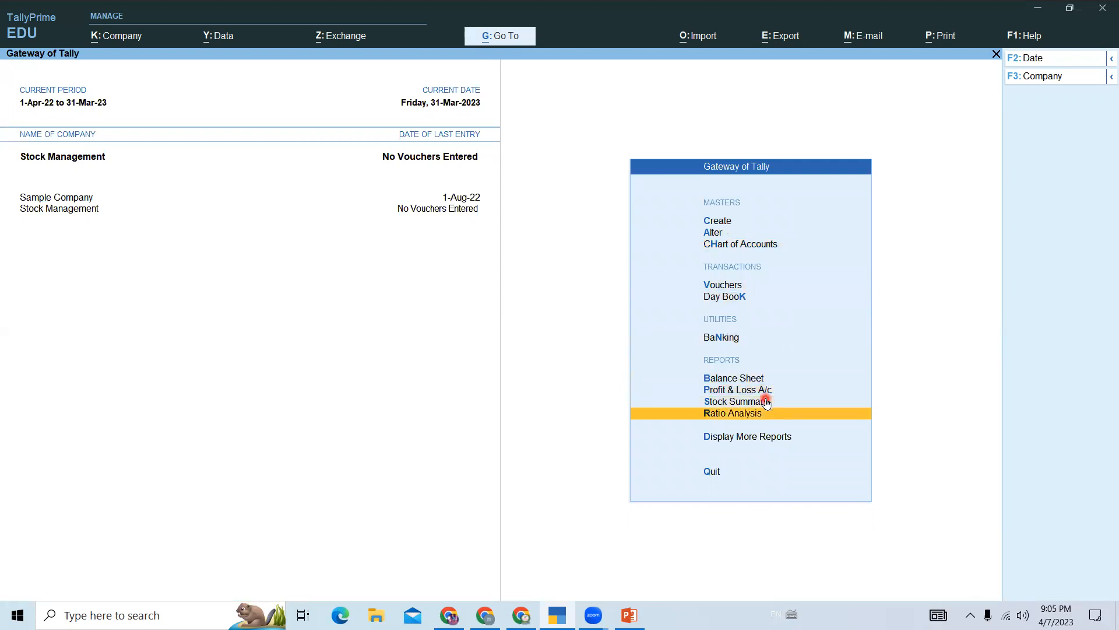
click(757, 438)
key(Down)
key(Down)
key(Down)
key(Down)
key(Down)
key(Down)
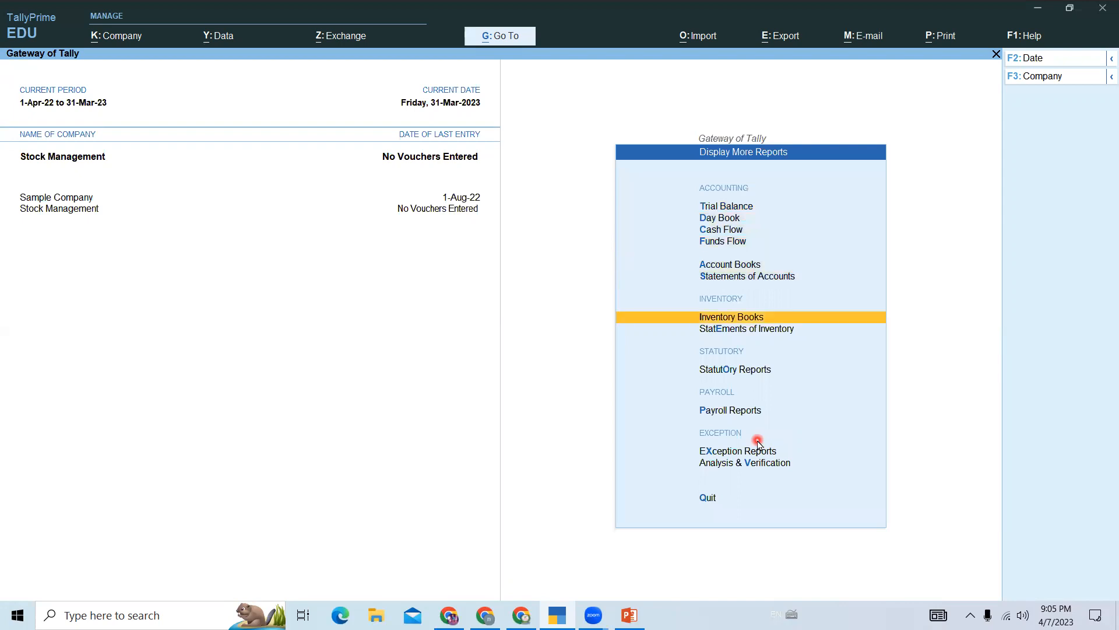
key(Return)
Review the Stock Item and Locations summary options in Inventory Books, and go back to the additional reports.
key(Down)
key(Up)
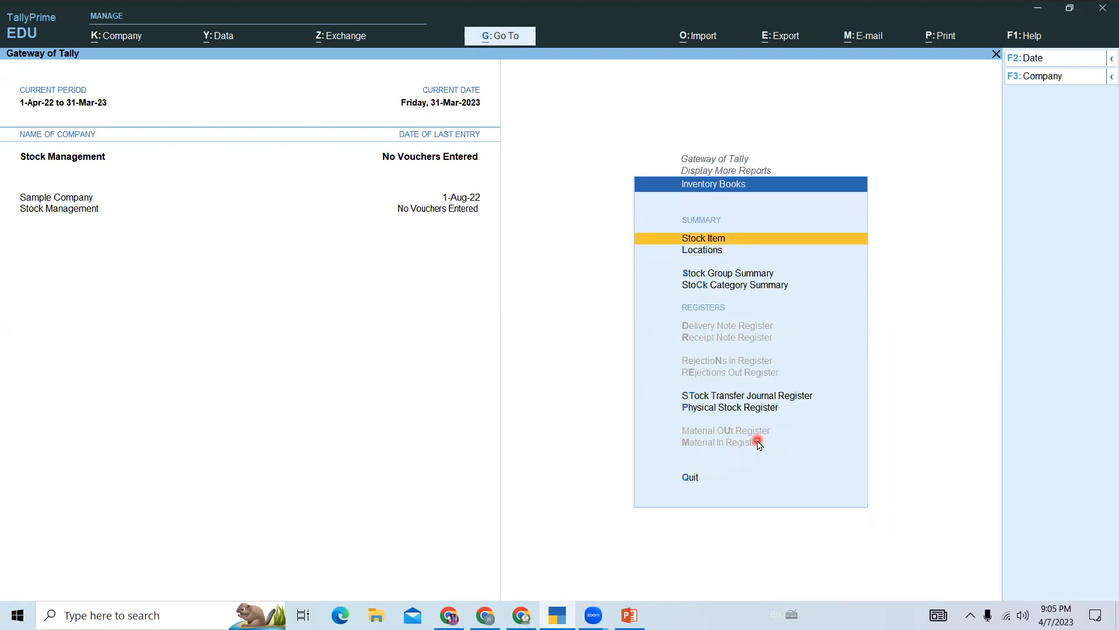
key(Down)
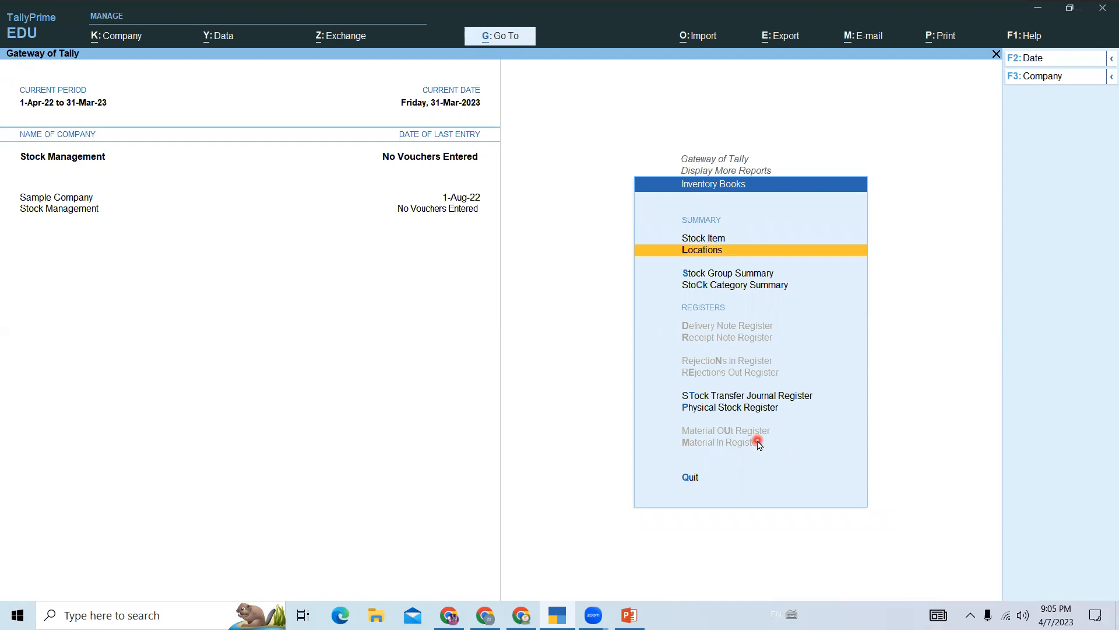
key(Escape)
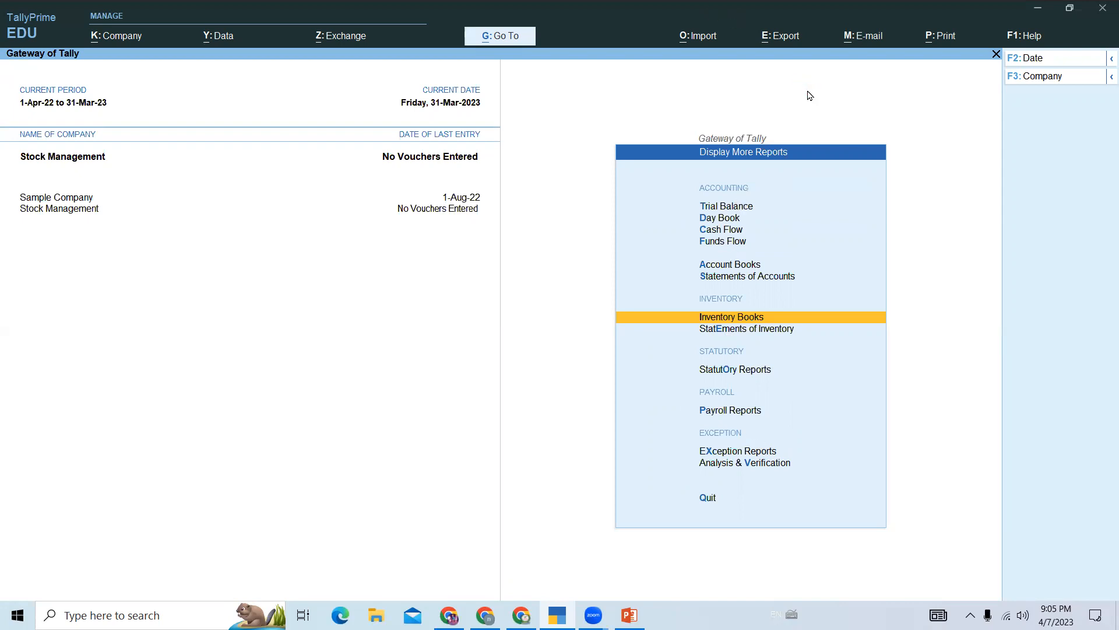
click(884, 12)
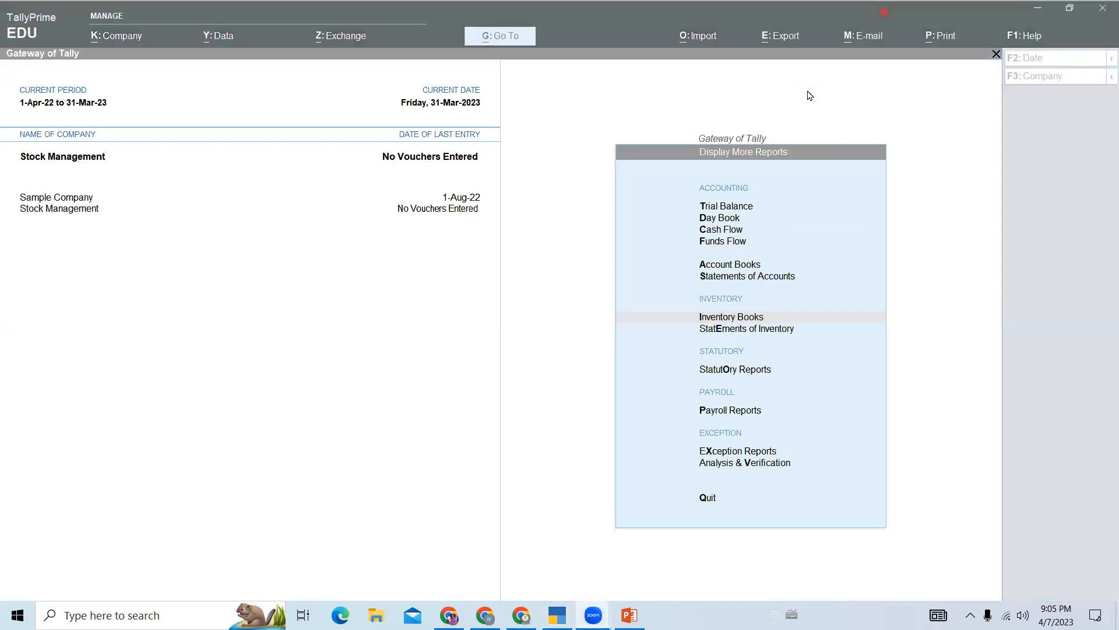